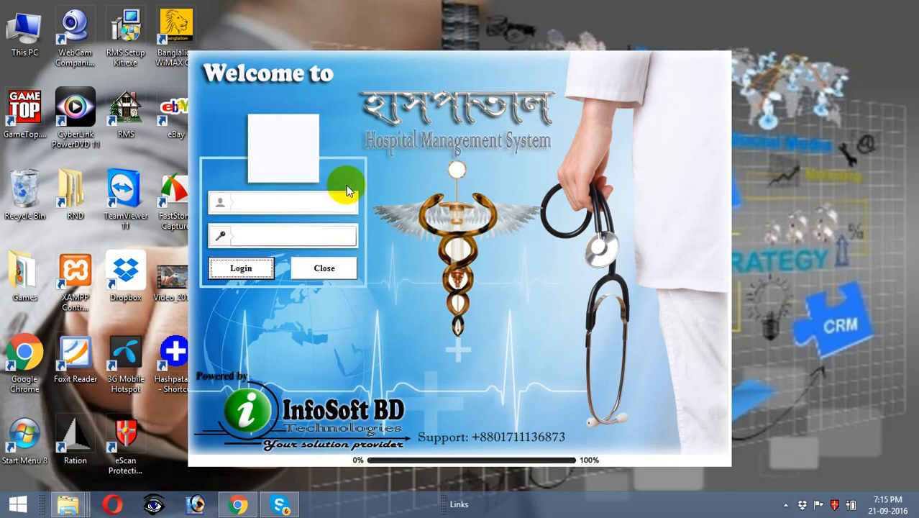
Step: Log in to Hashpatal with the administrator username and password
left_click(327, 200)
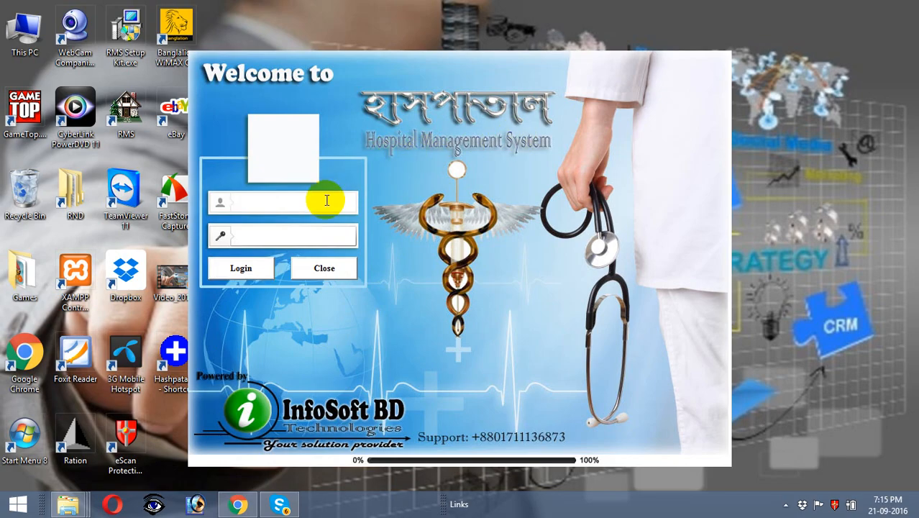
key("Tab")
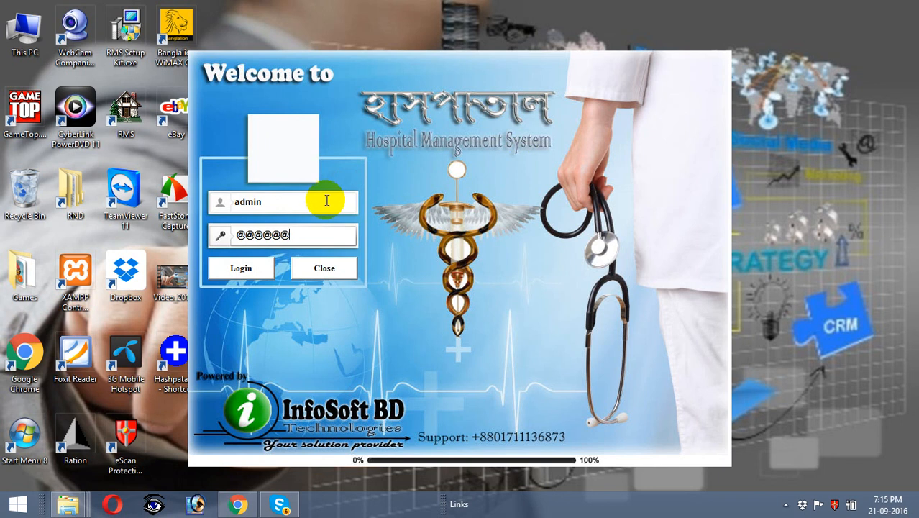
key("Tab")
key("Return")
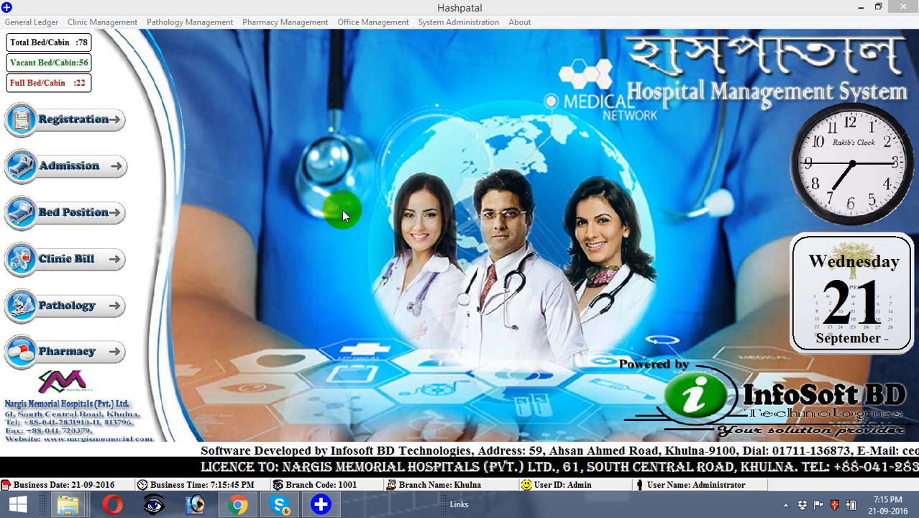
left_click(102, 22)
left_click(159, 23)
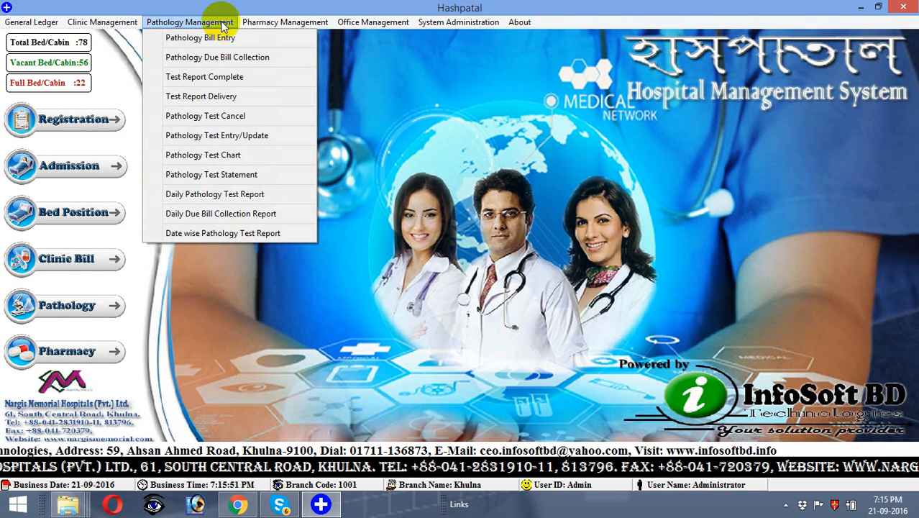
mouse_move(254, 24)
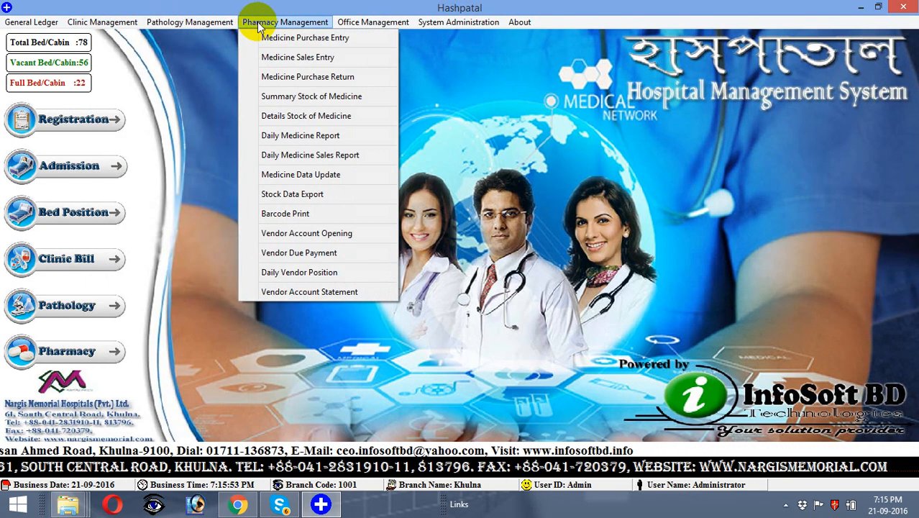
mouse_move(36, 23)
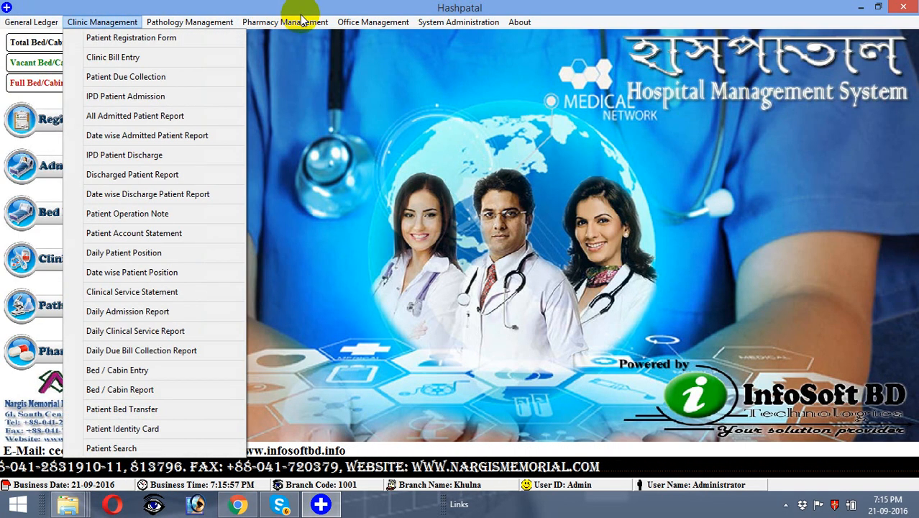
mouse_move(341, 22)
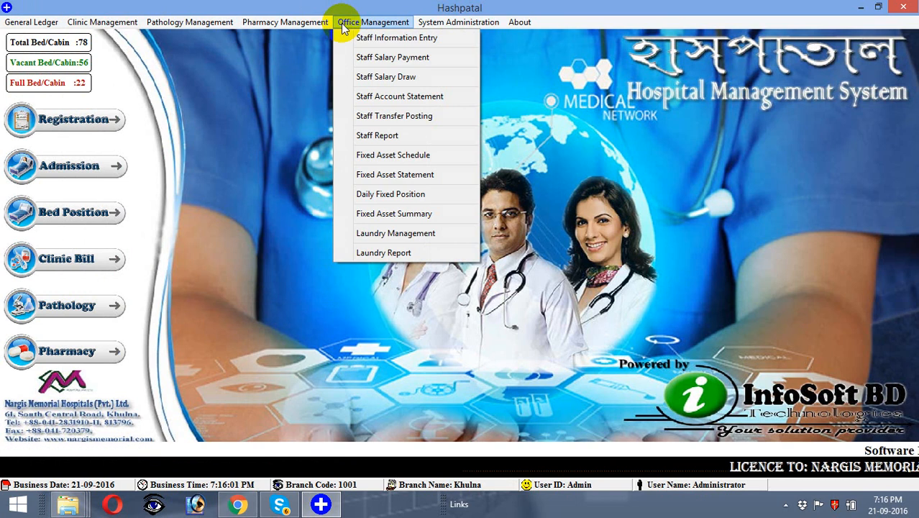
mouse_move(422, 27)
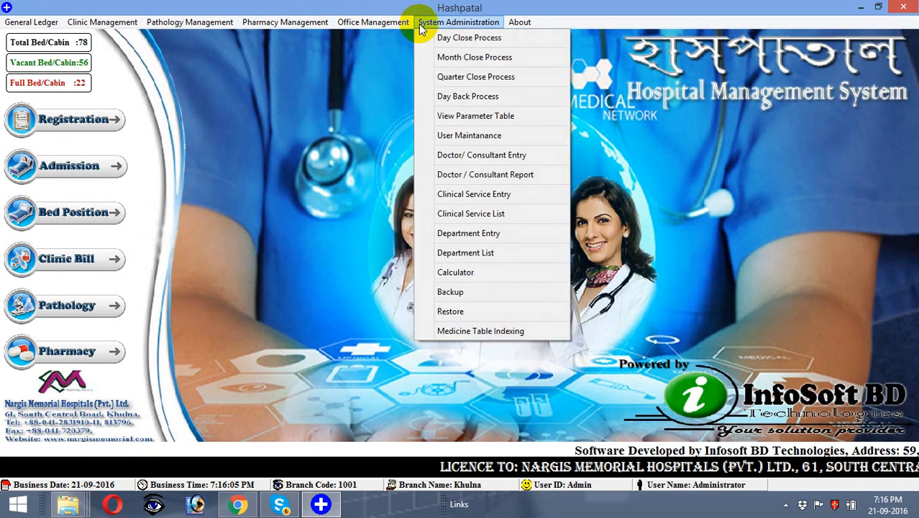
left_click(267, 227)
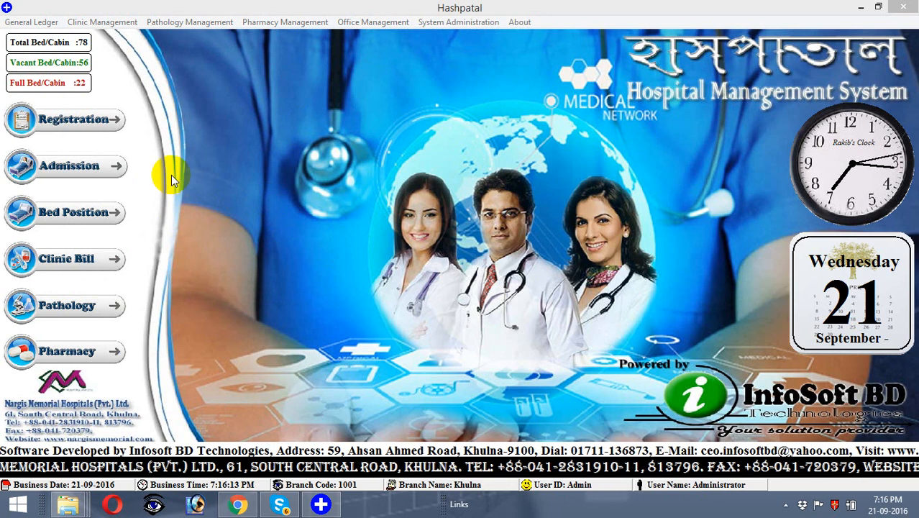
Step: Open the Patient Registration Form and confirm adding new patient record 0015
left_click(80, 126)
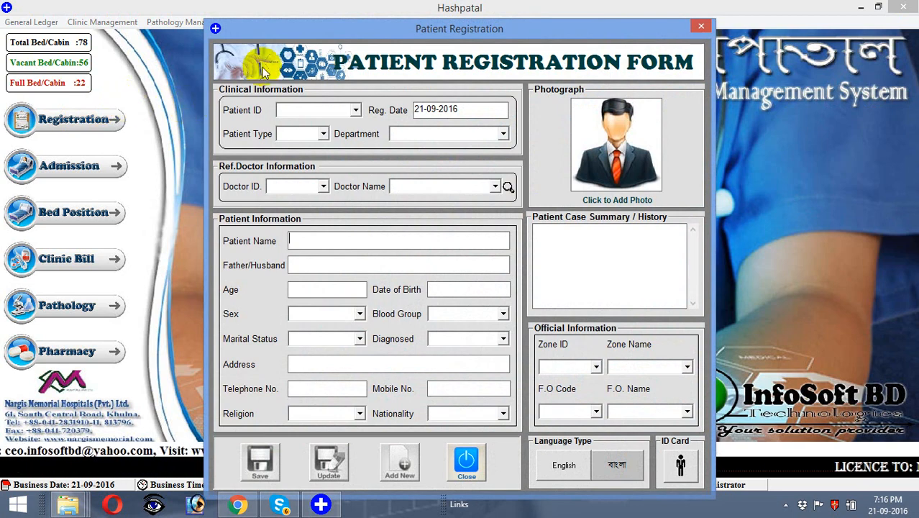
left_click(296, 108)
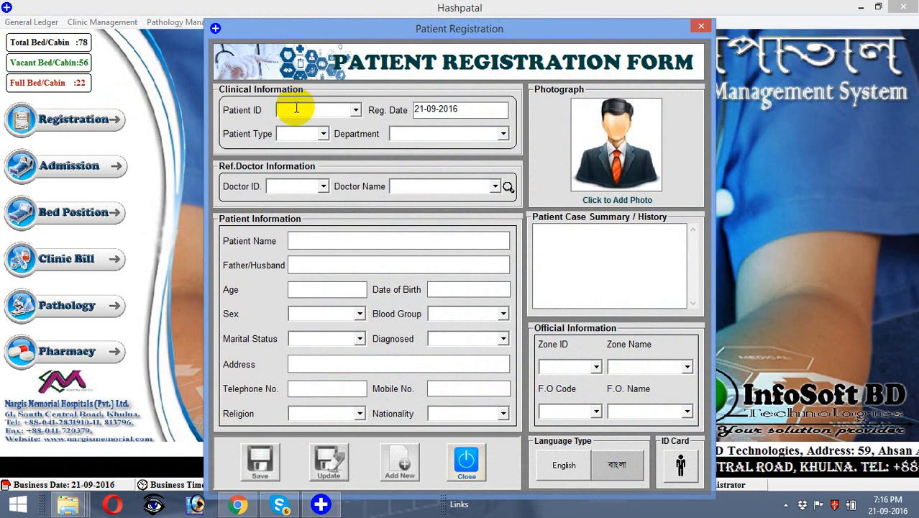
key("Return")
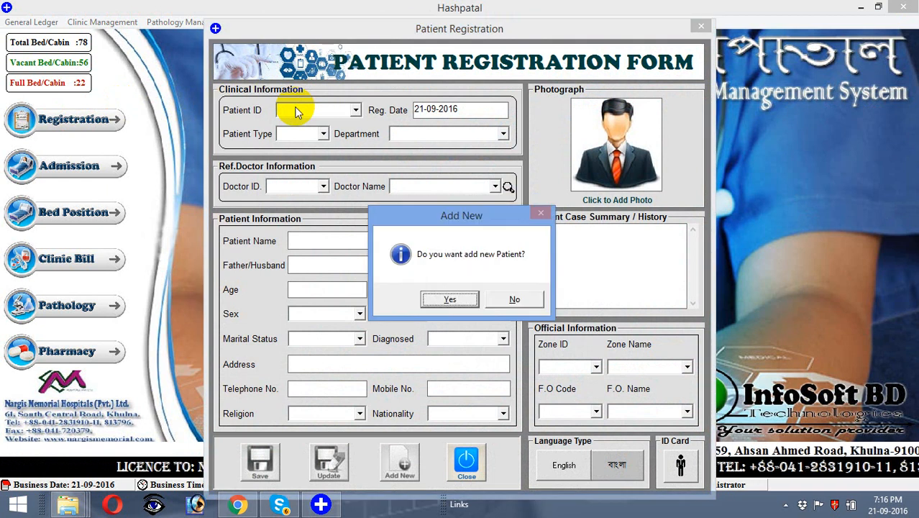
key("Return")
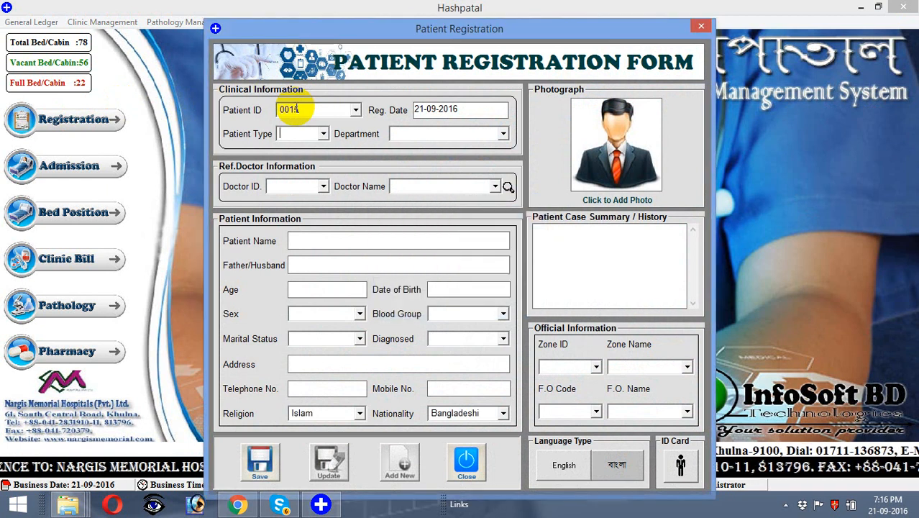
Step: Set Patient Type to IPD, Department to Cardiology and referring Doctor ID to 0022
left_click(321, 135)
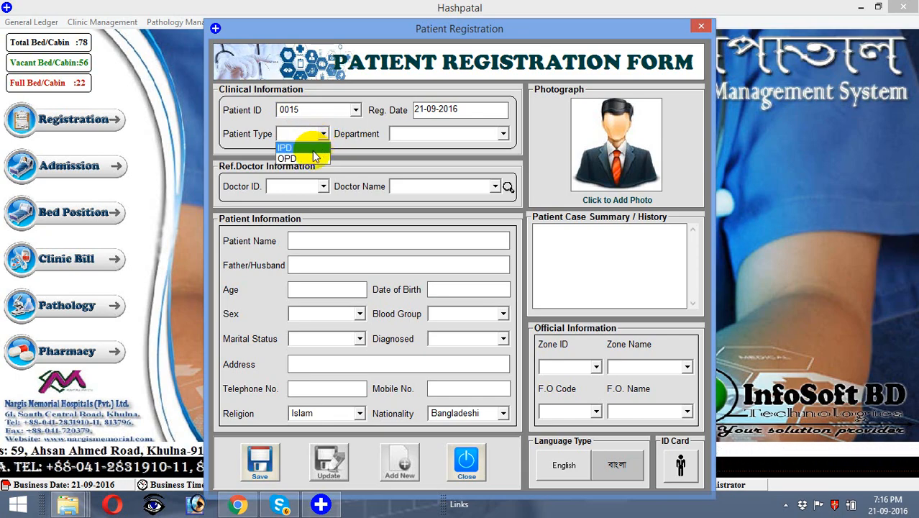
left_click(314, 148)
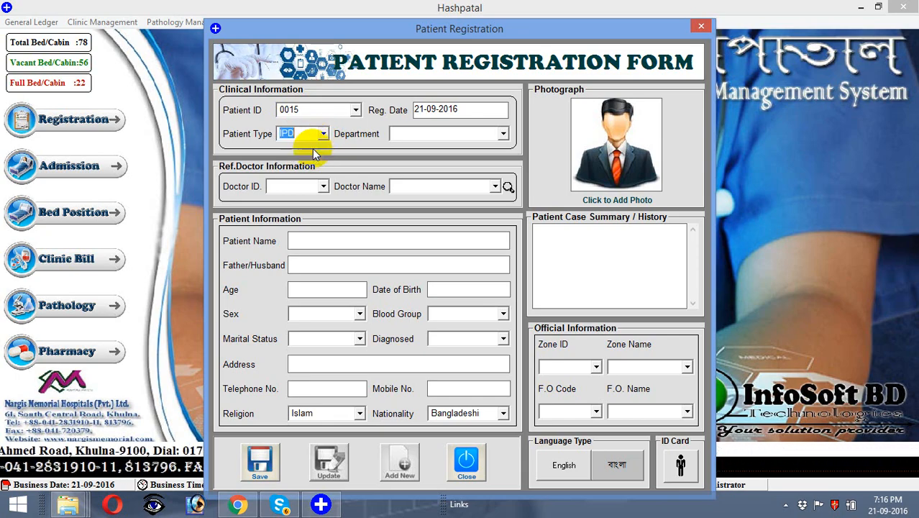
left_click(486, 134)
left_click(503, 133)
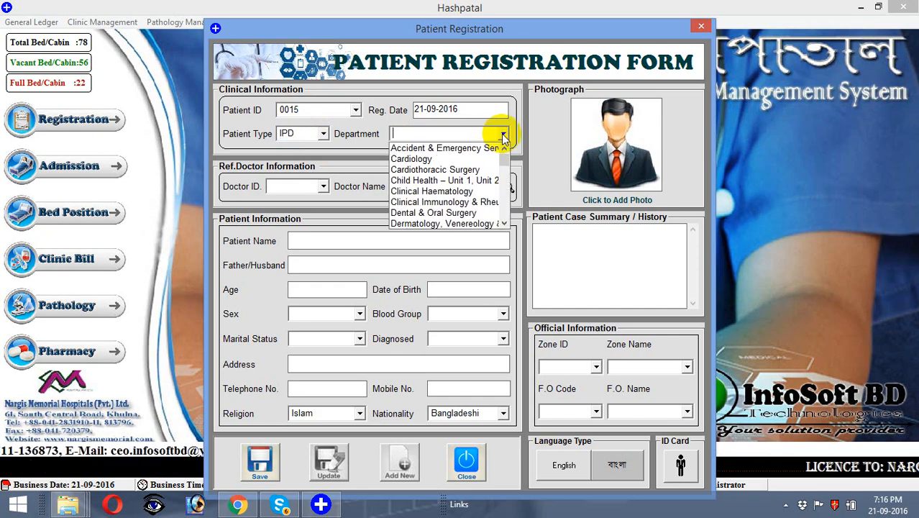
left_click(478, 159)
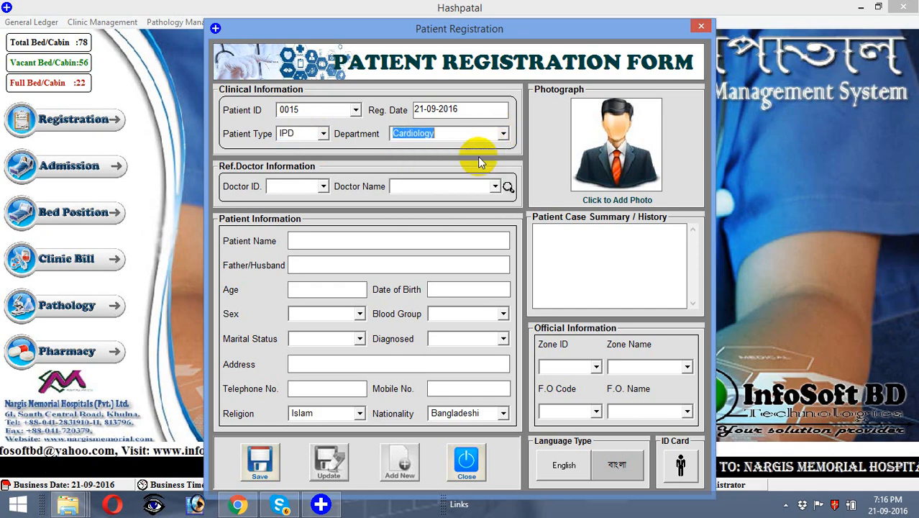
key("Tab")
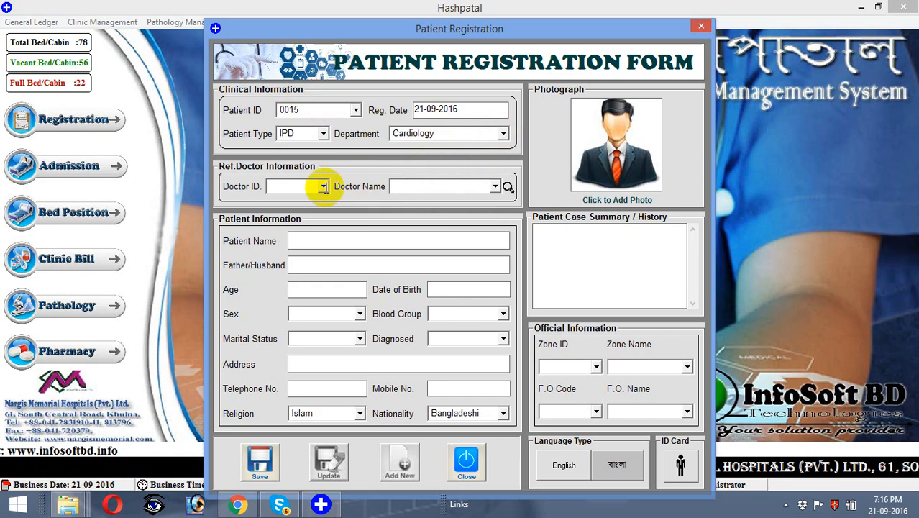
left_click(324, 186)
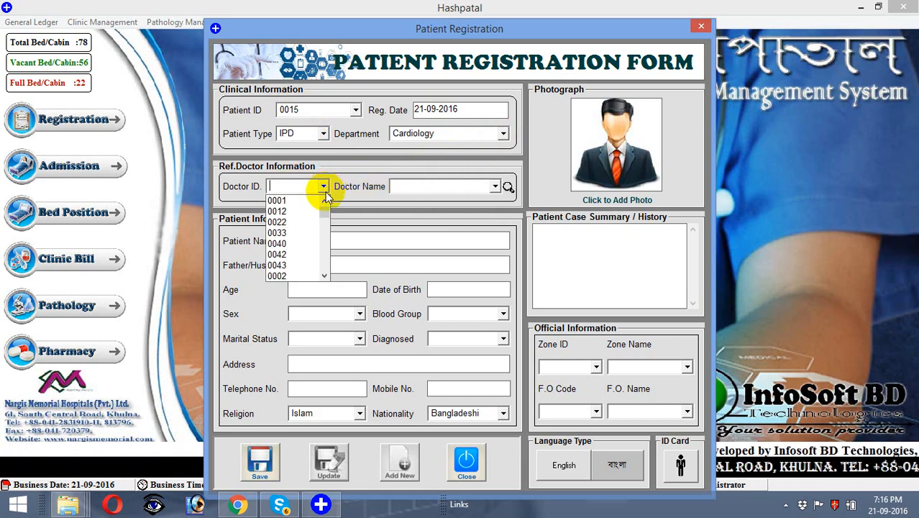
left_click(308, 223)
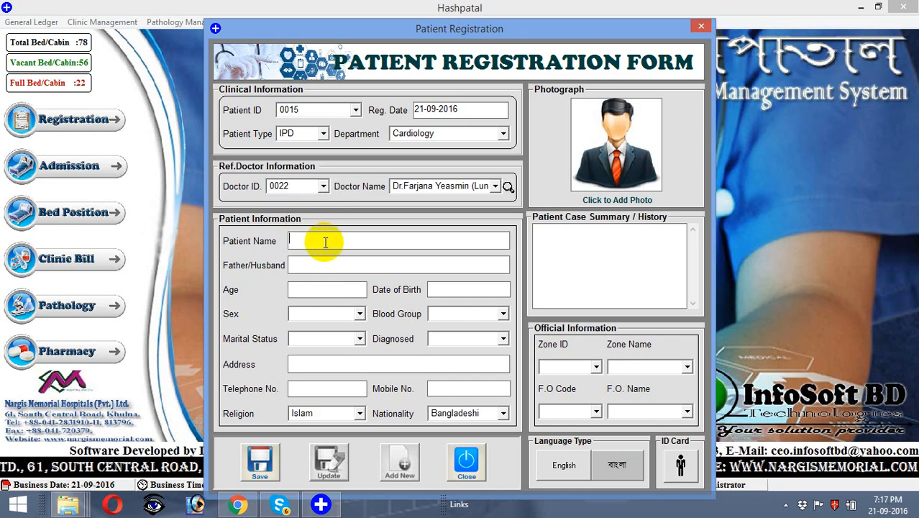
Step: Enter the patient's full name, correcting a typo along the way
left_click(325, 243)
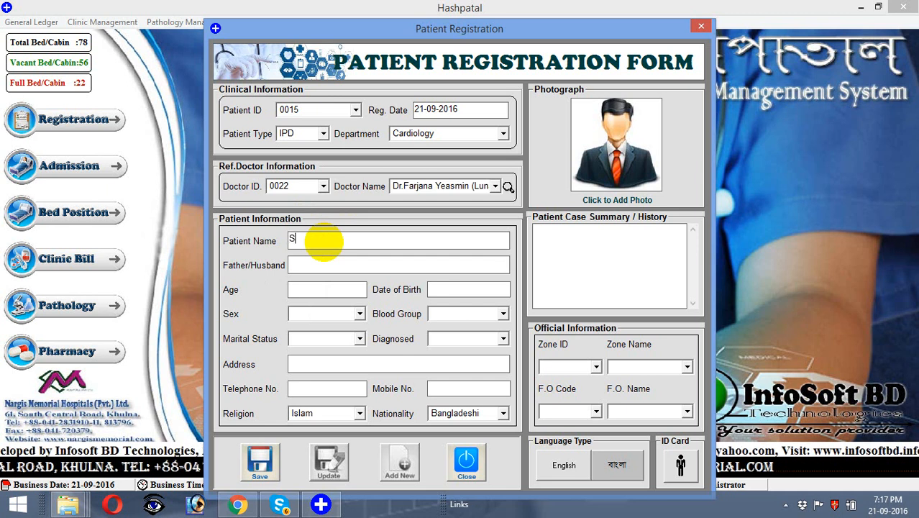
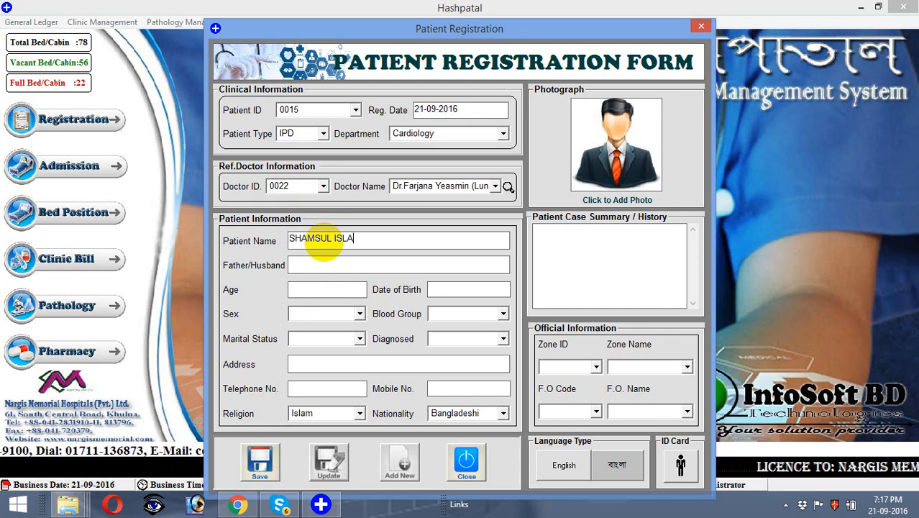
Step: Fill in the father's/husband's name and an age of 35
left_click(328, 264)
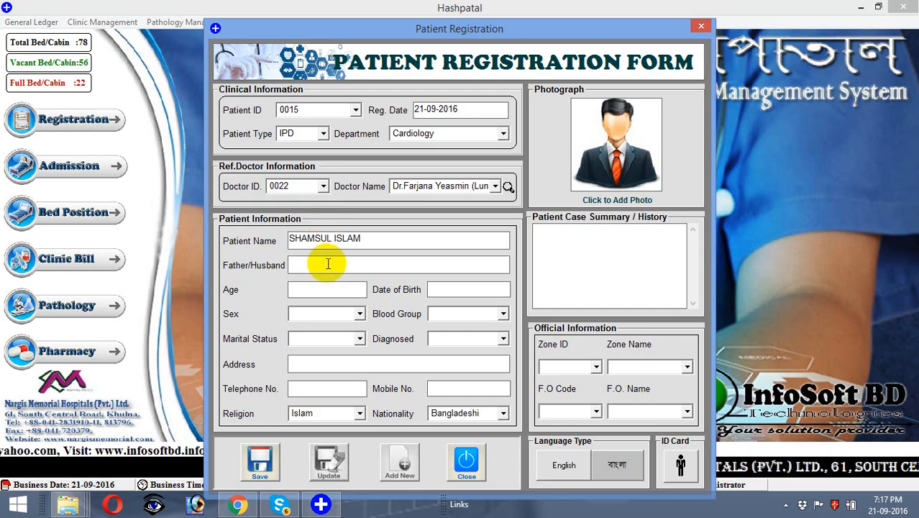
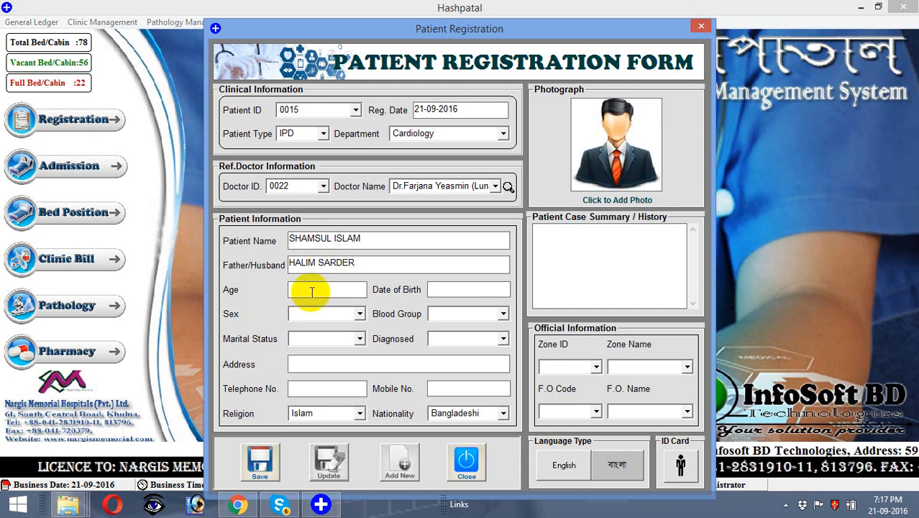
left_click(312, 290)
type("35")
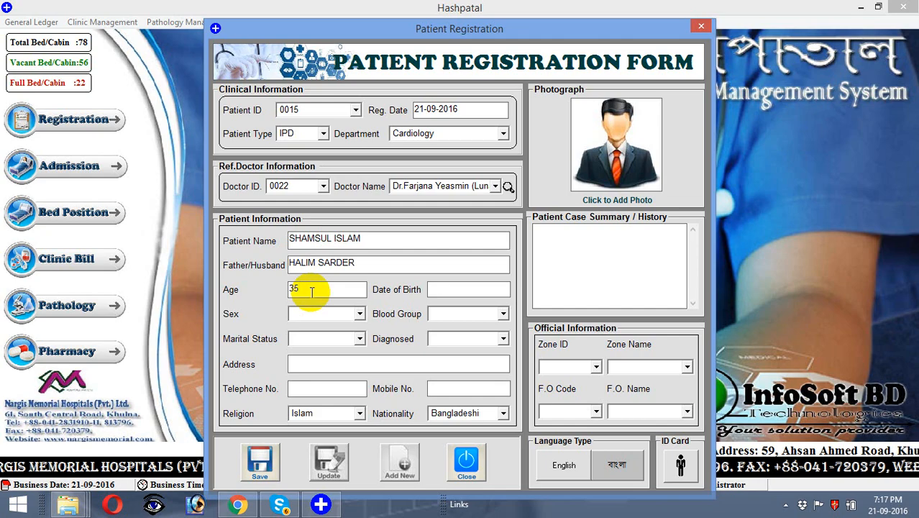
key("Tab")
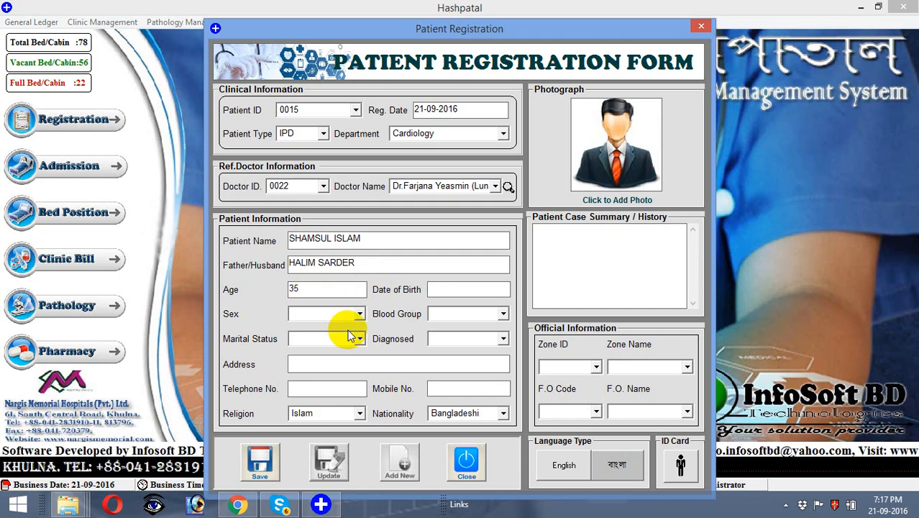
Step: Set sex to Male, blood group to B+ and marital status to Married
key("Down")
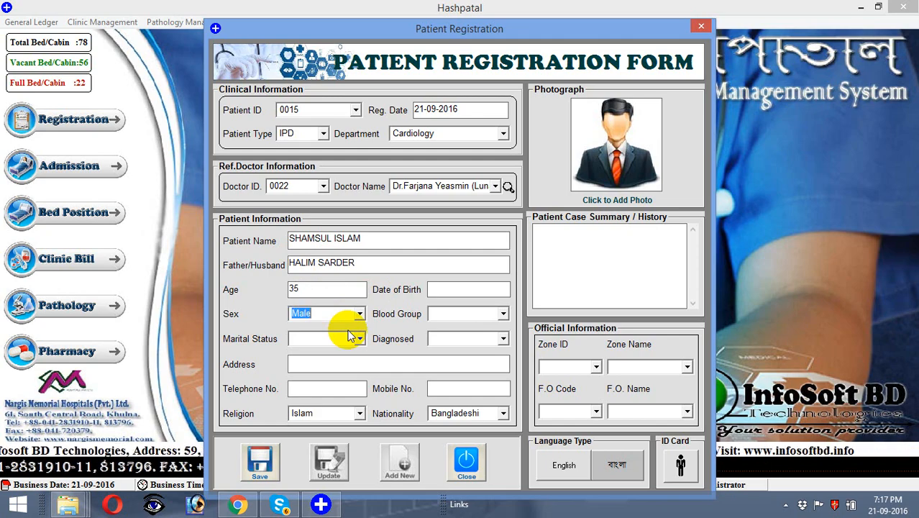
key("Tab")
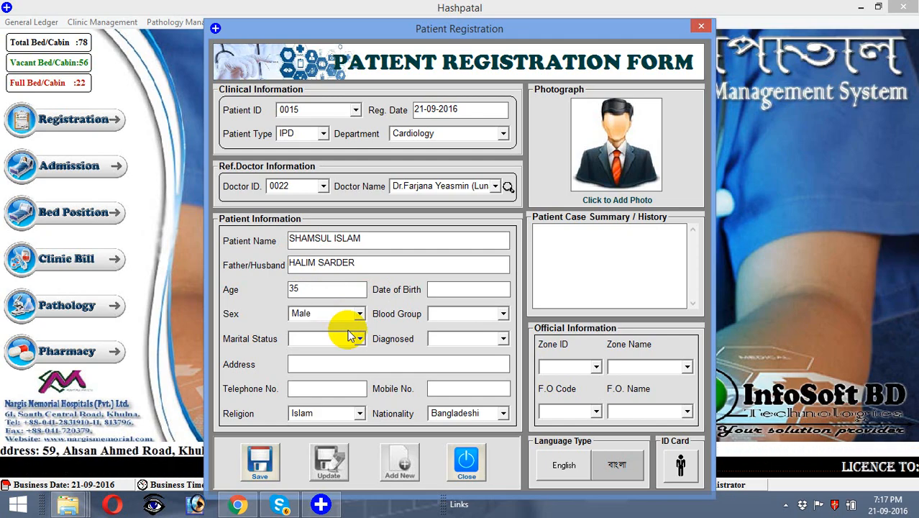
key("Down")
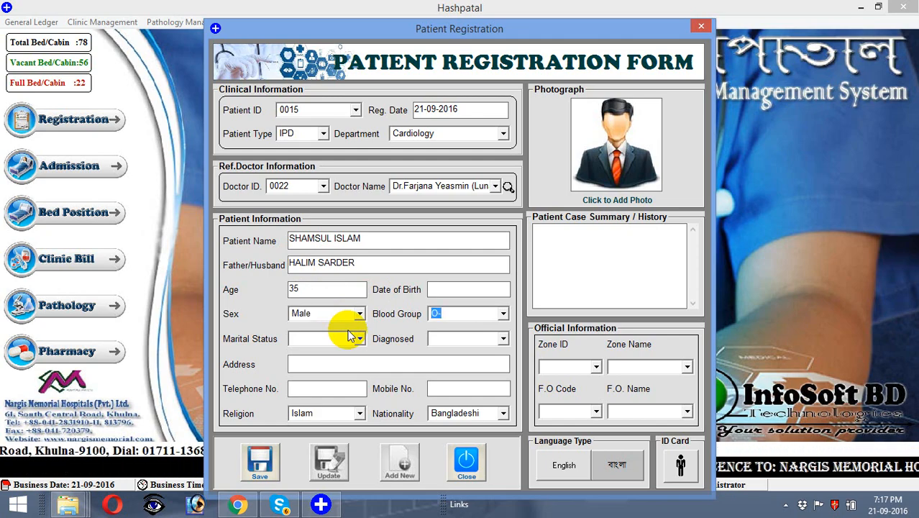
key("b")
key("Tab")
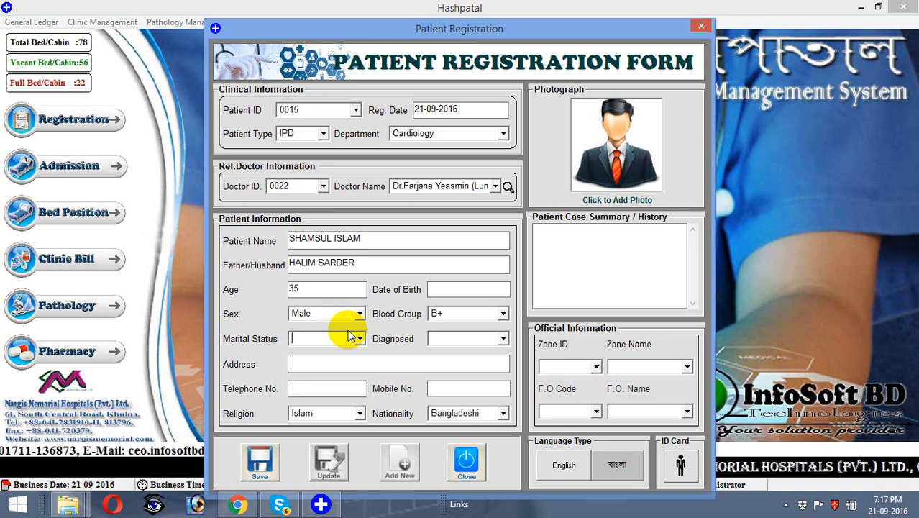
key("Down")
key("Tab")
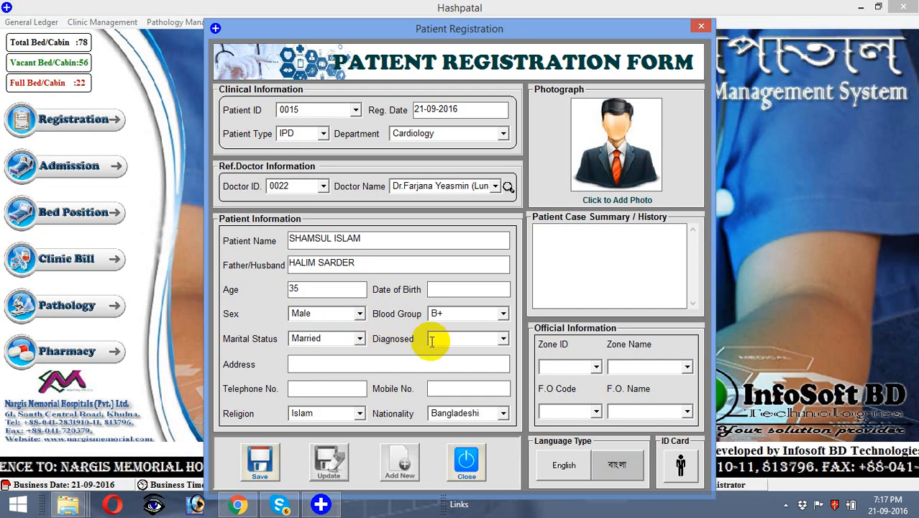
Step: Enter the patient's street address, telephone number and mobile number
left_click(380, 361)
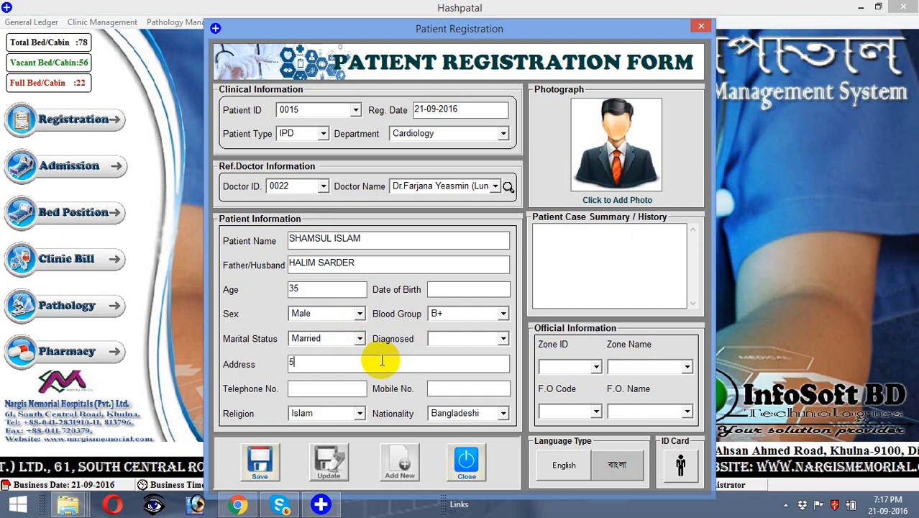
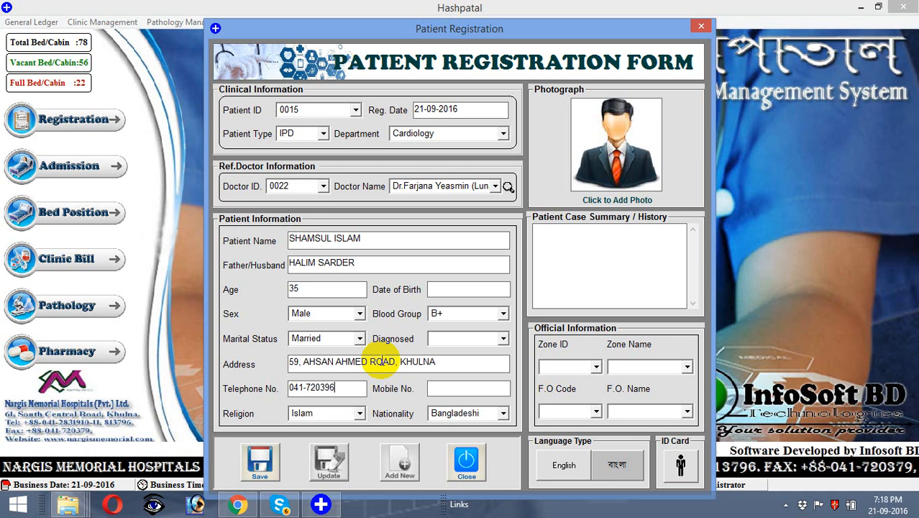
key("Tab")
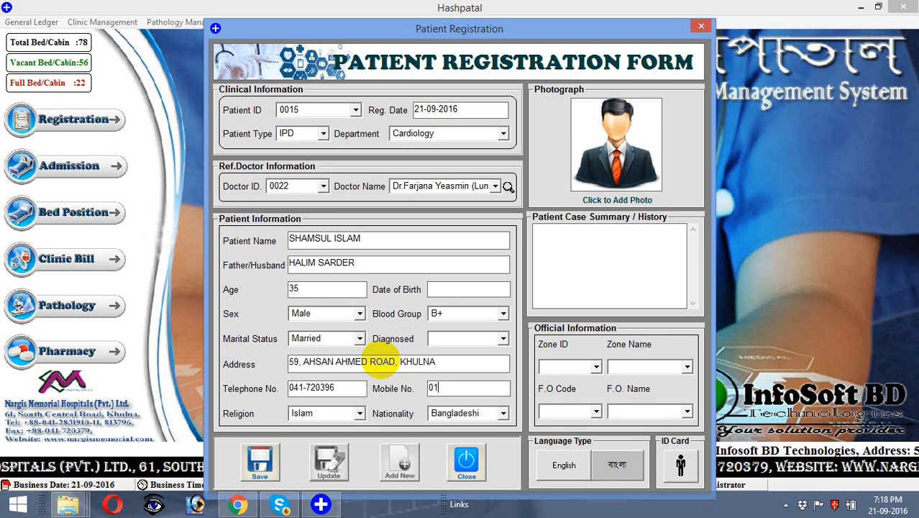
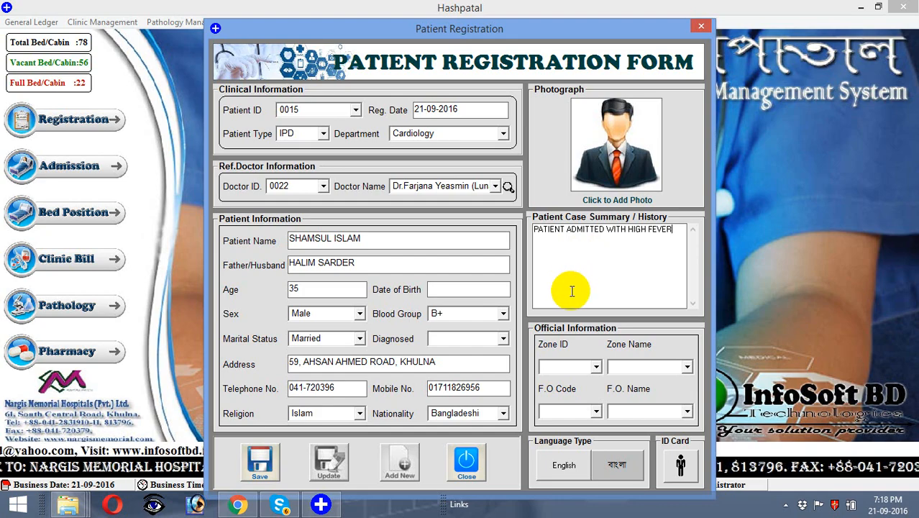
Step: Choose zone 1001 (Dhaka), save the registration and dismiss the success message
left_click(597, 368)
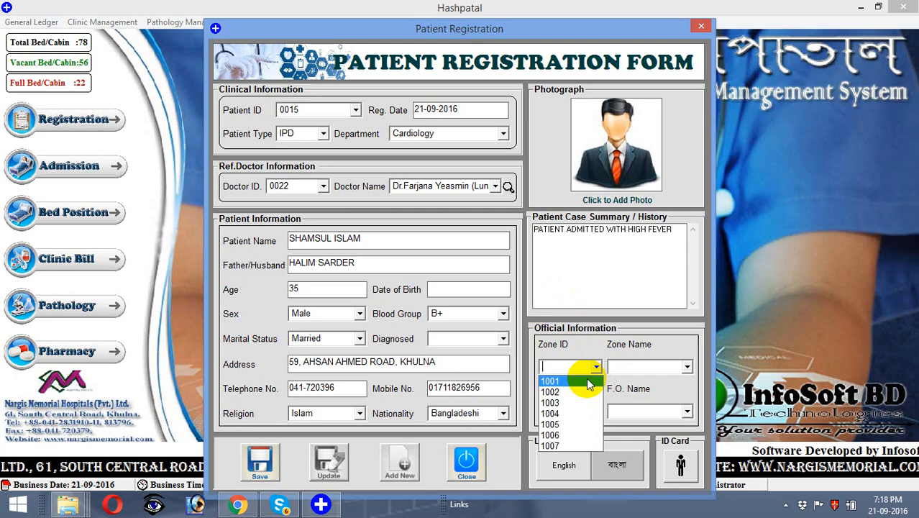
left_click(587, 382)
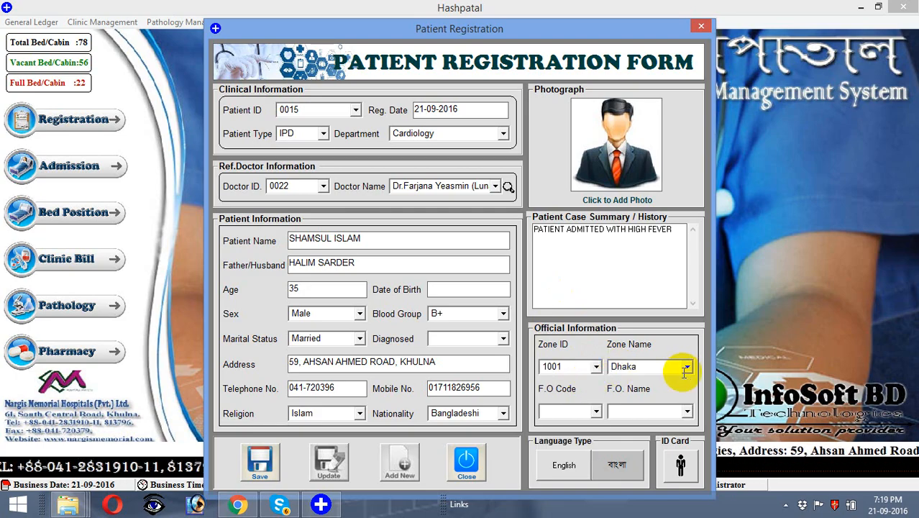
left_click(276, 451)
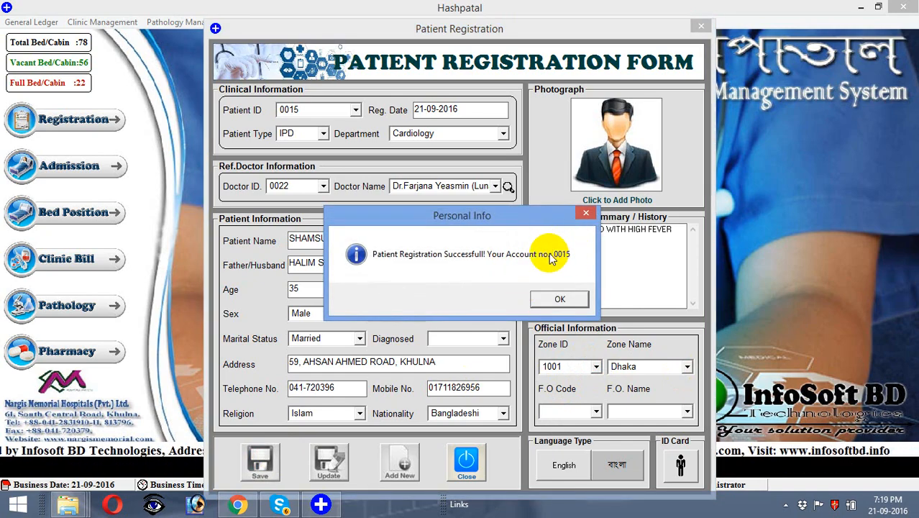
left_click(541, 300)
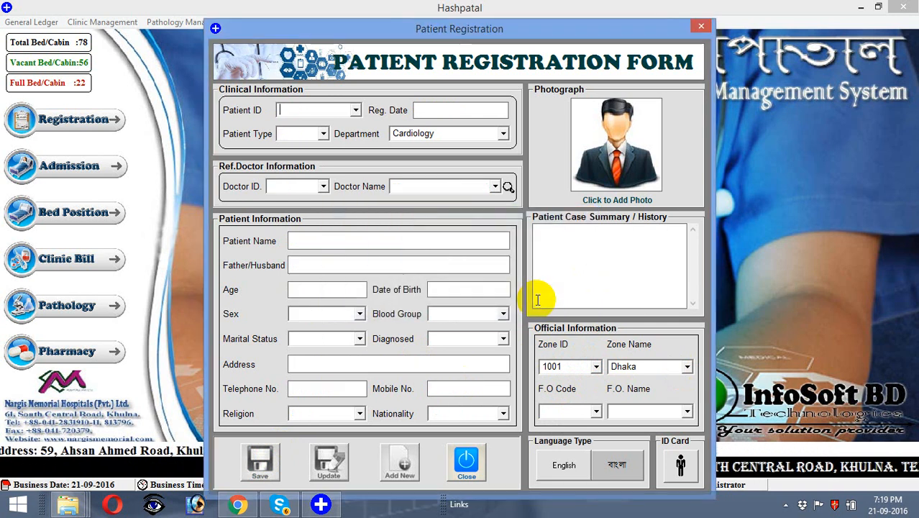
Step: Load patient 0015's saved record and print-preview the registration form
left_click(355, 112)
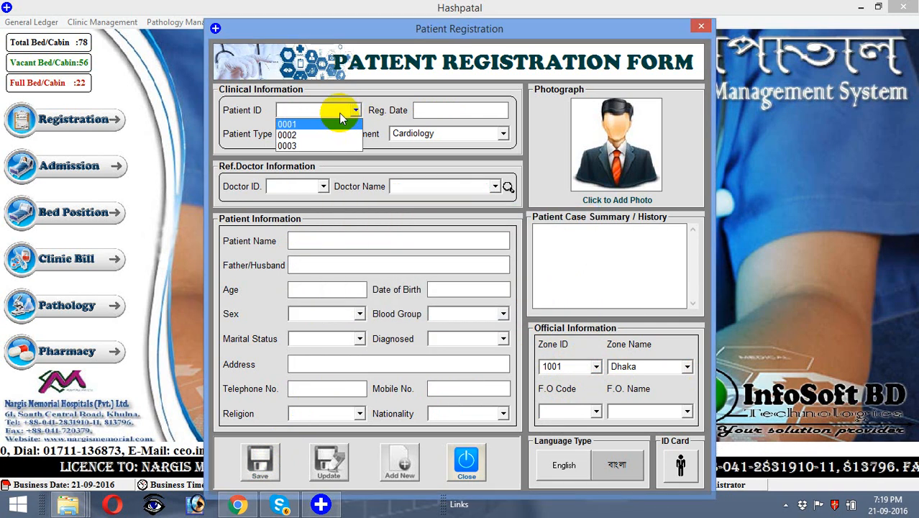
type("0015")
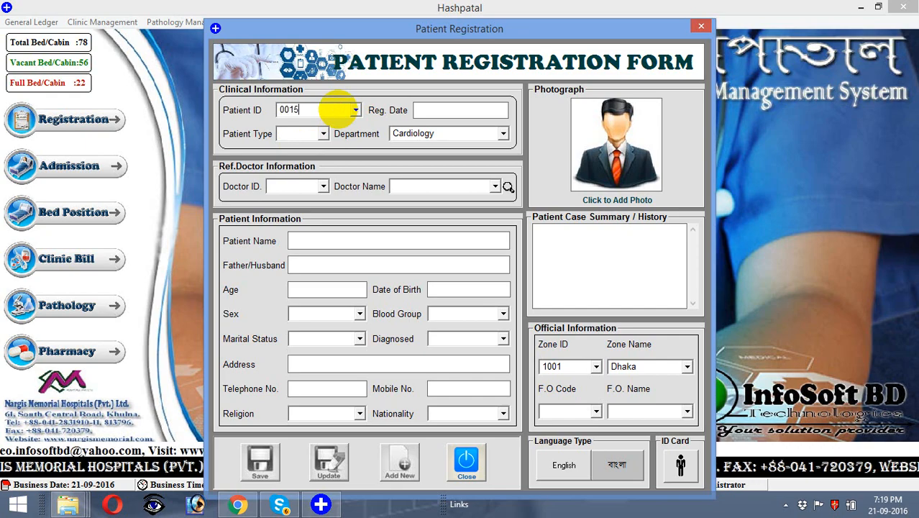
key("Return")
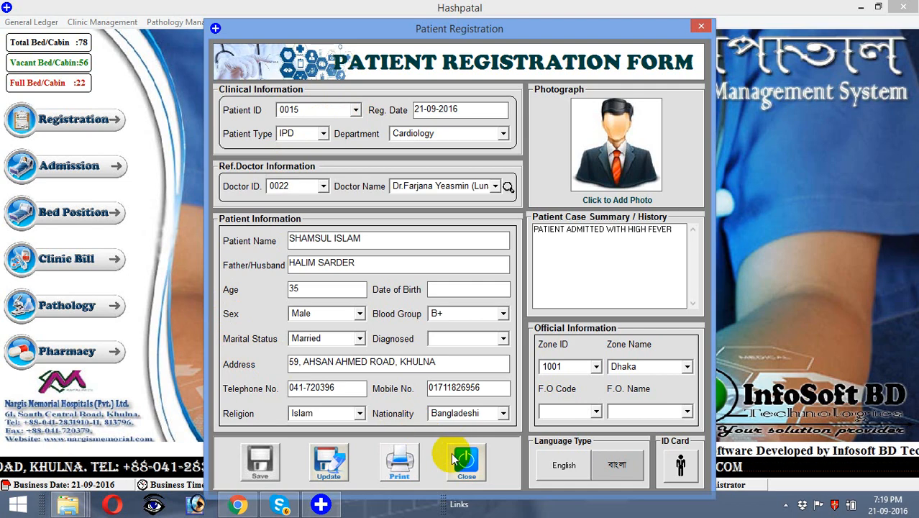
left_click(414, 466)
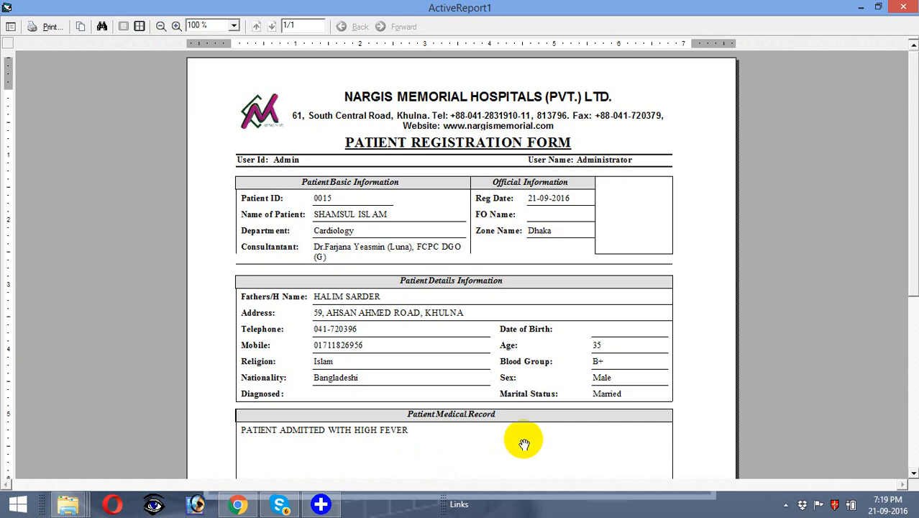
Step: Scroll through the registration report preview, then close it and the registration form
left_click(913, 477)
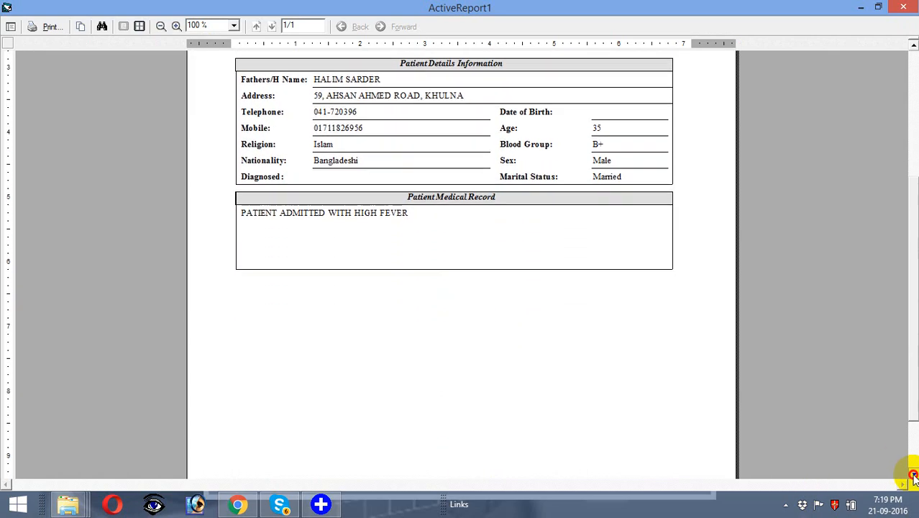
left_click(914, 44)
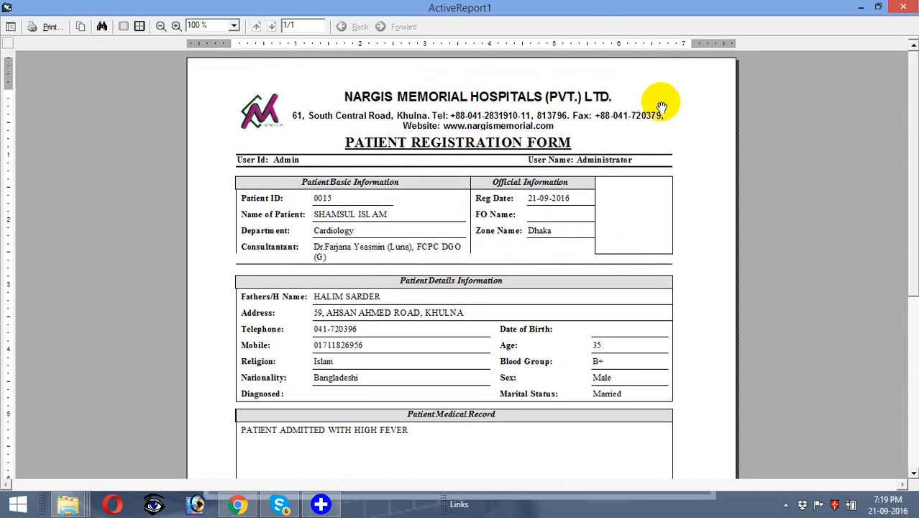
left_click(902, 10)
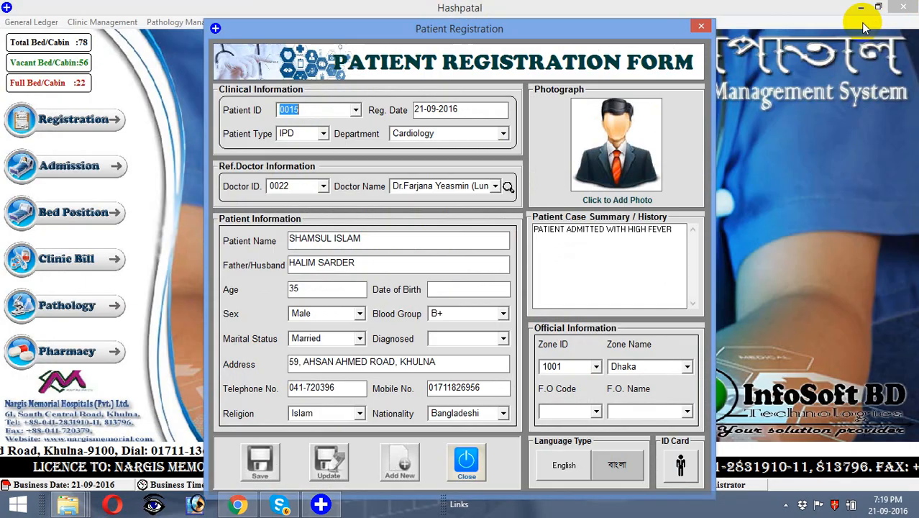
left_click(465, 464)
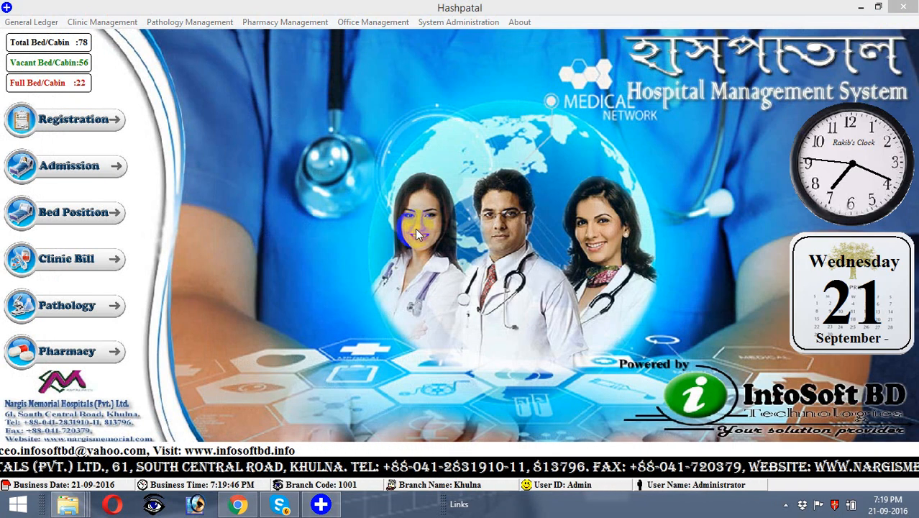
Step: Open Patient Admission and load patient 0015's Cardiology IPD details with consultant 0022
left_click(88, 172)
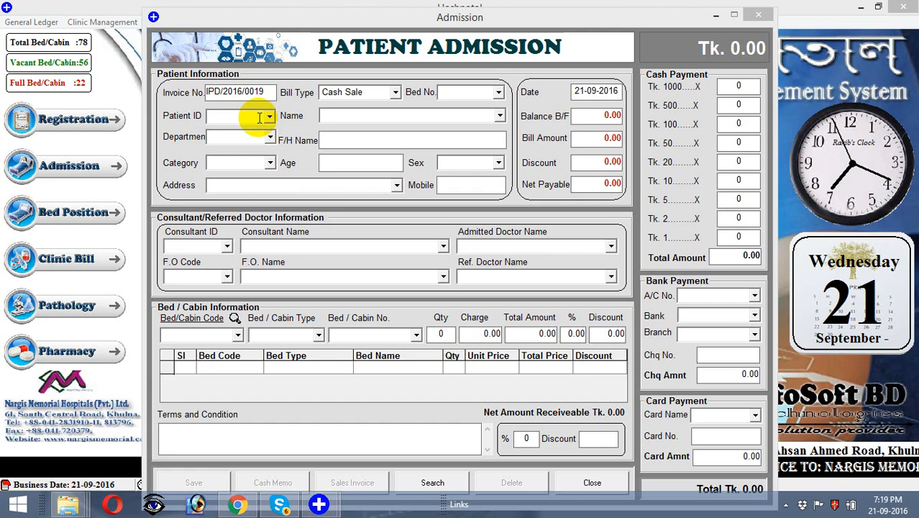
left_click(259, 117)
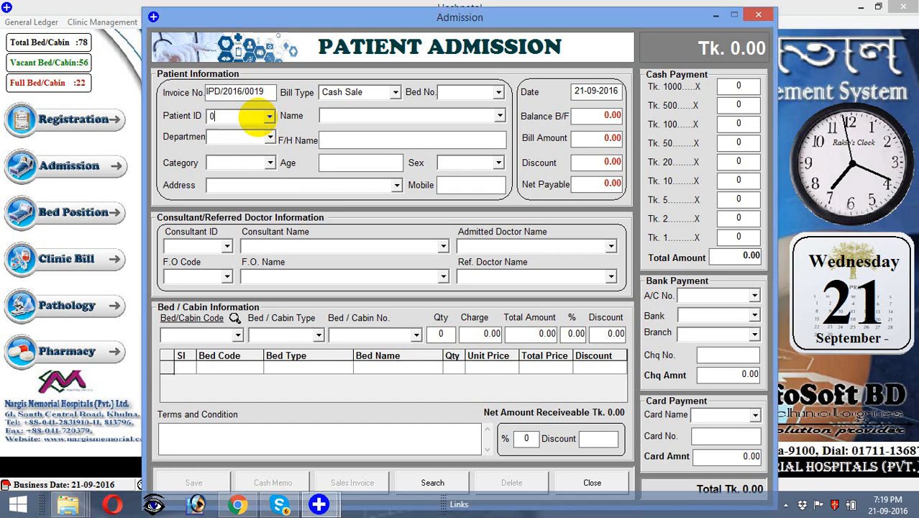
key("Return")
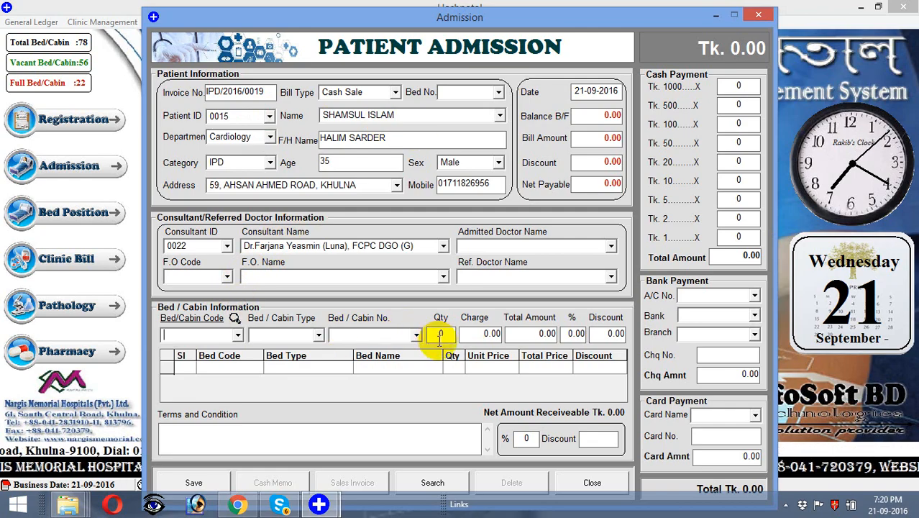
Step: Add AC-AB bed 716 at Tk 2000 to the admission bill, making net payable 2000.00
left_click(415, 336)
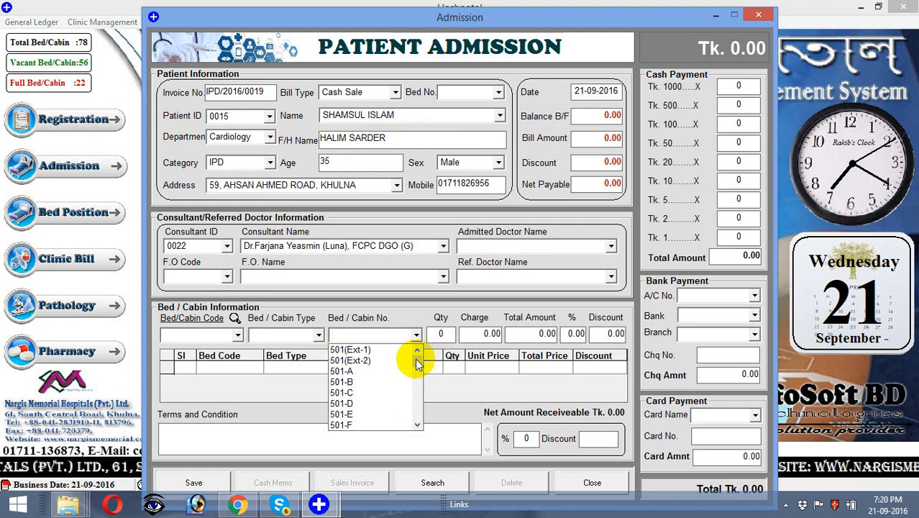
left_click(418, 388)
left_click_drag(415, 387, 416, 397)
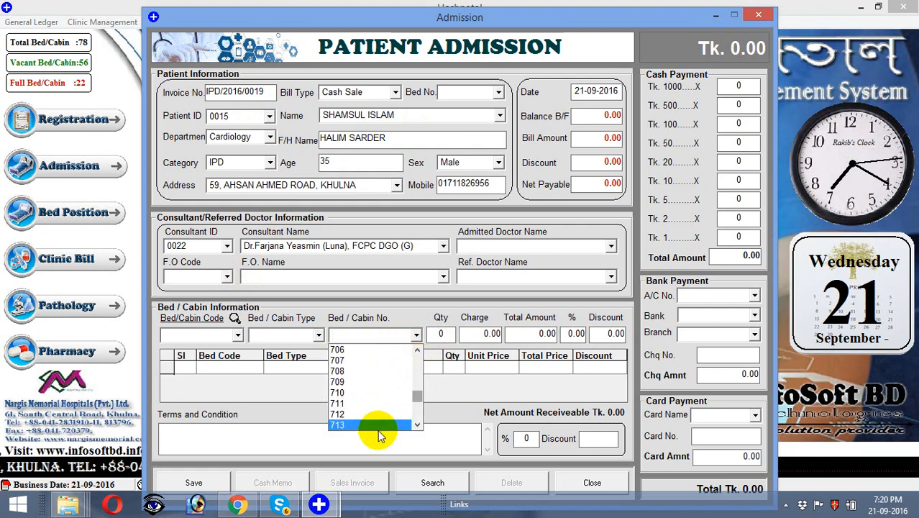
scroll(380, 433, "down", 1)
left_click(379, 426)
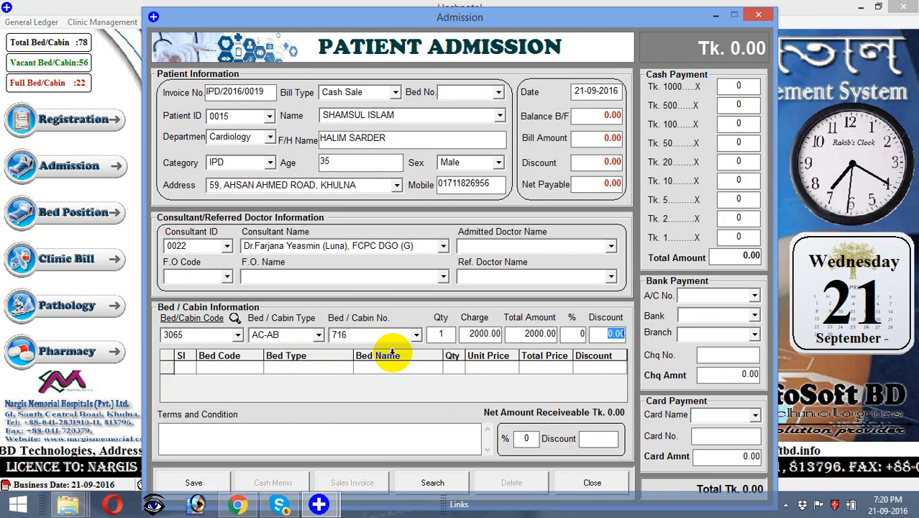
key("Return")
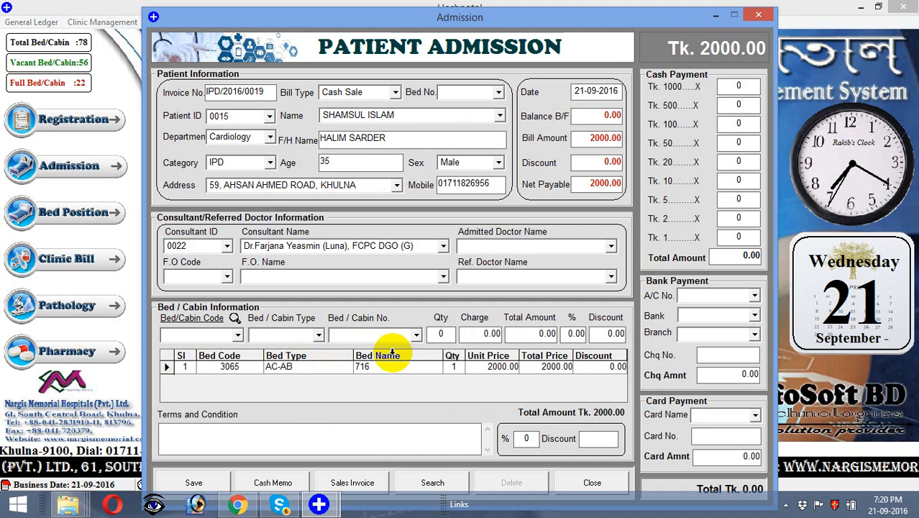
key("Return")
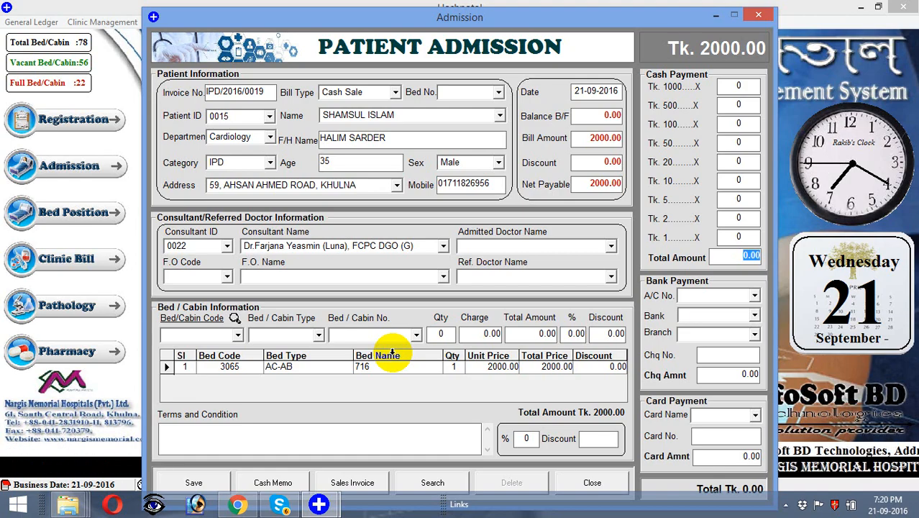
key("Tab")
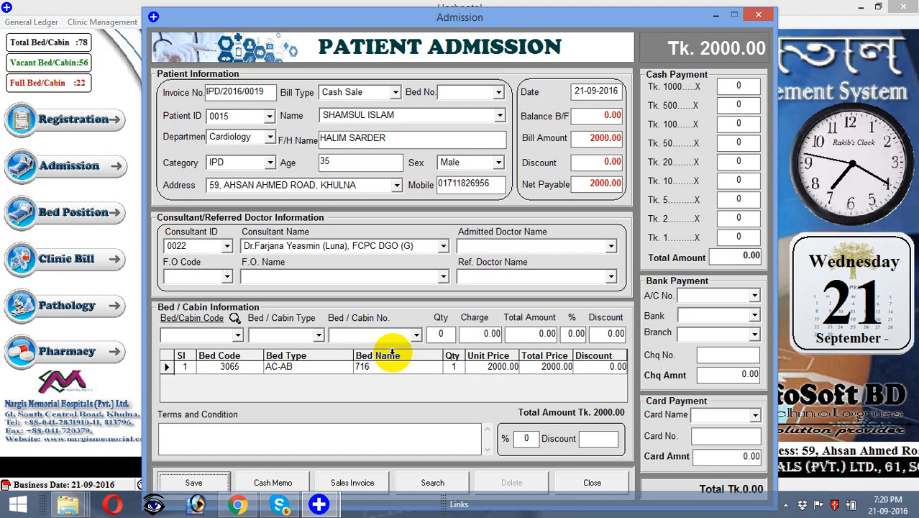
Step: Save the bed 716 admission, review its Tk 2000 sales invoice, then close the preview
key("Return")
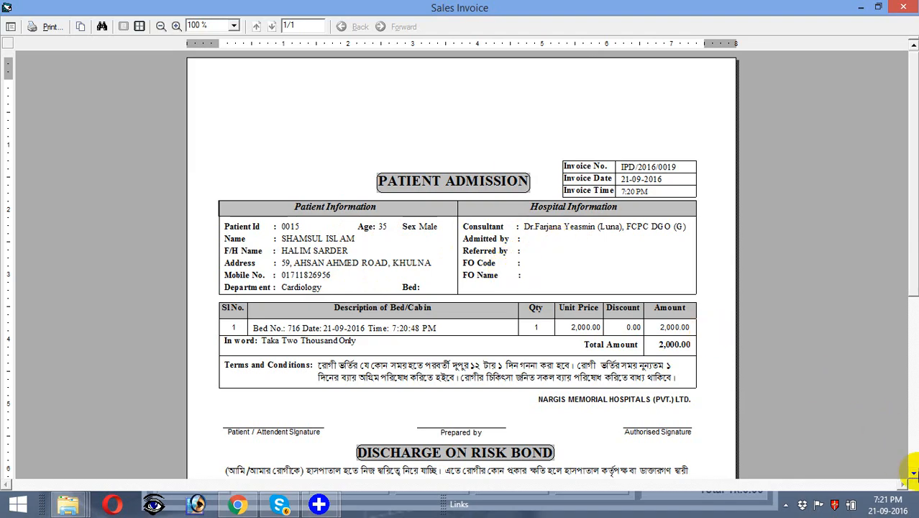
left_click(913, 474)
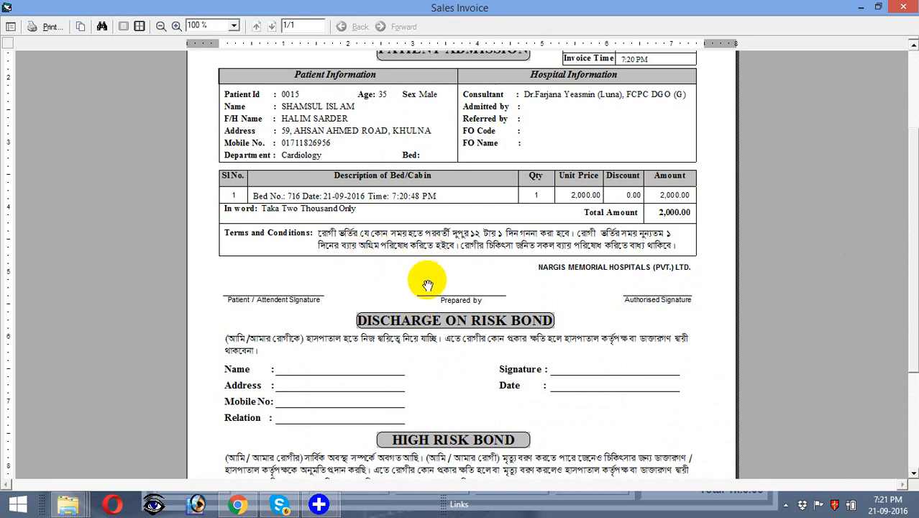
left_click(913, 474)
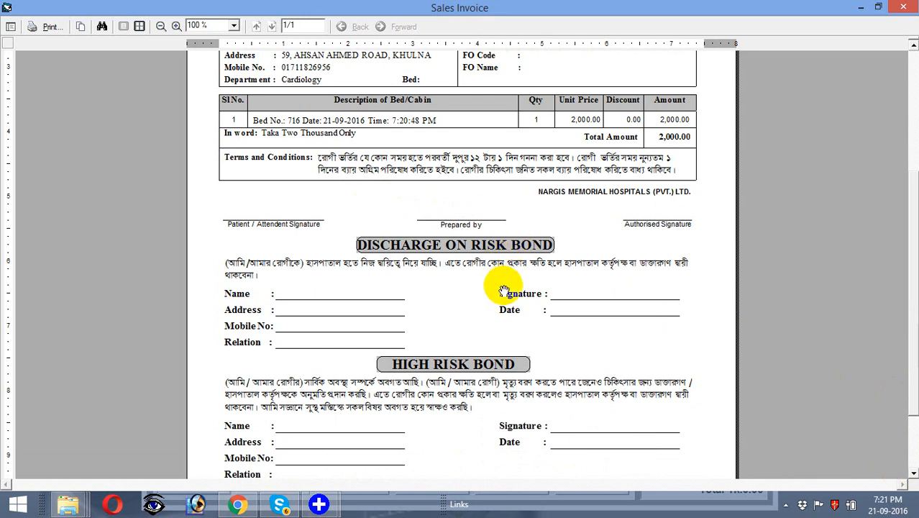
left_click(914, 474)
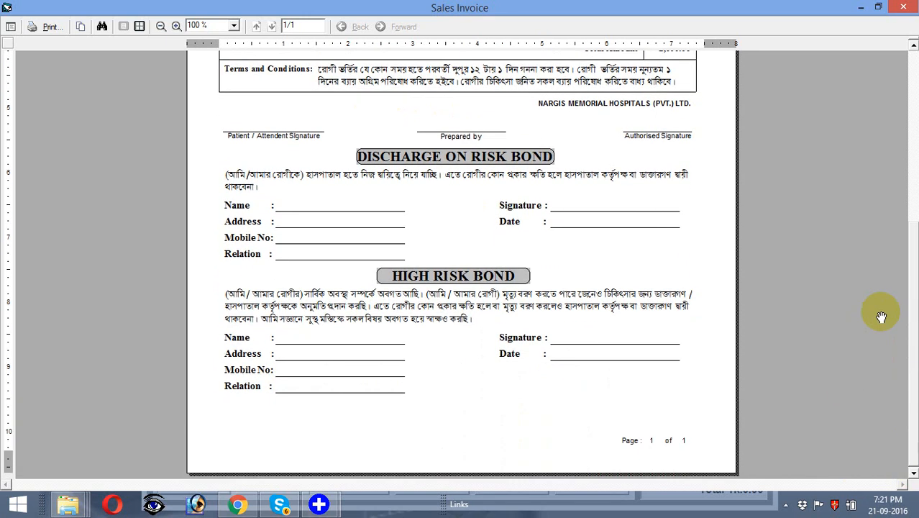
left_click(913, 46)
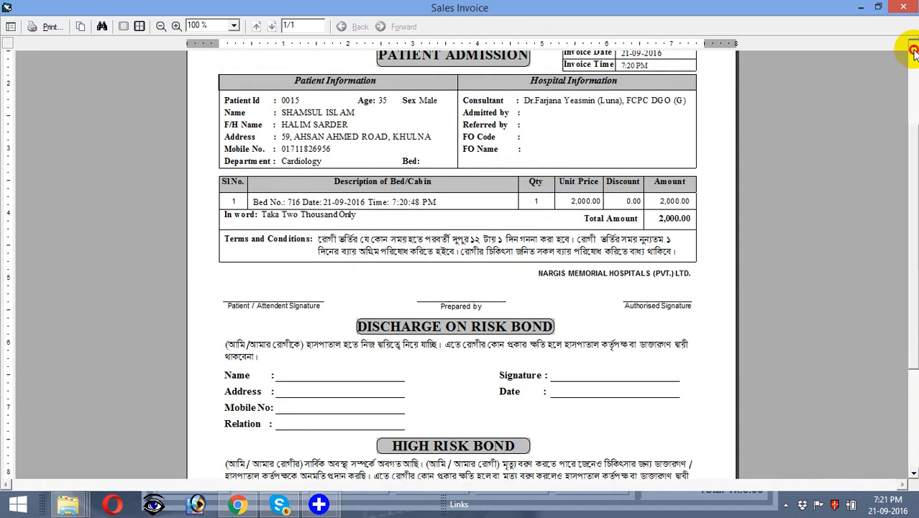
left_click(908, 7)
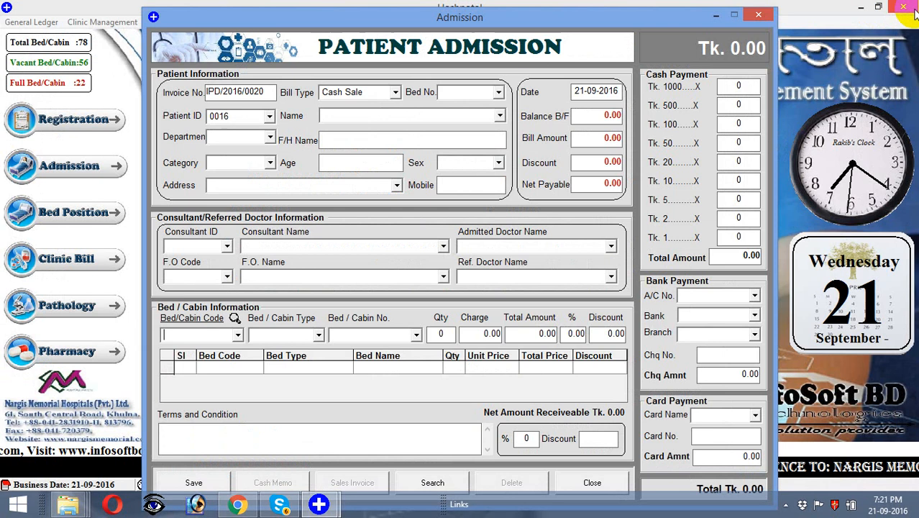
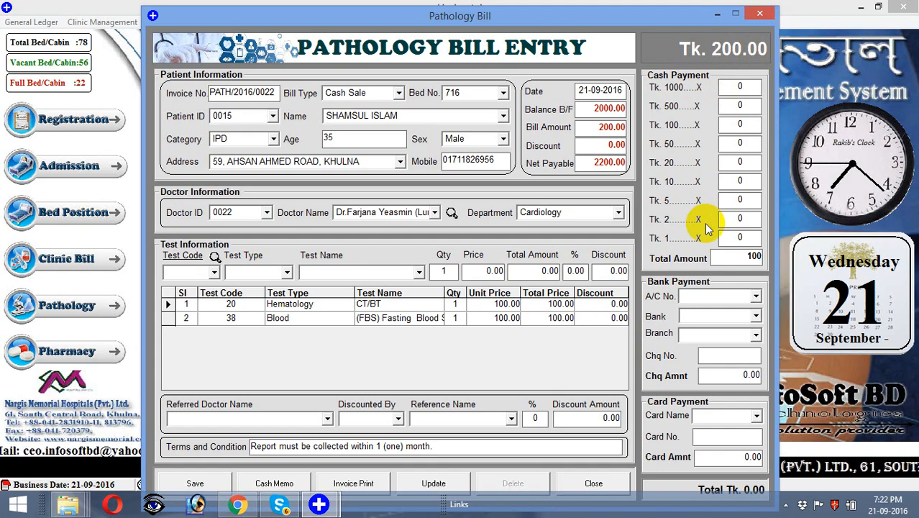
Step: Save the pathology bill with 100 cash paid and agree to print its memo
key("Return")
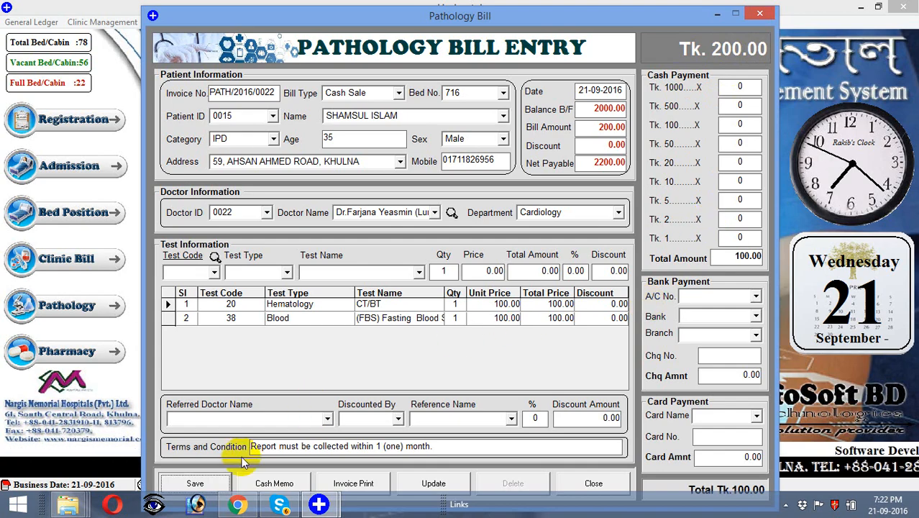
left_click(218, 485)
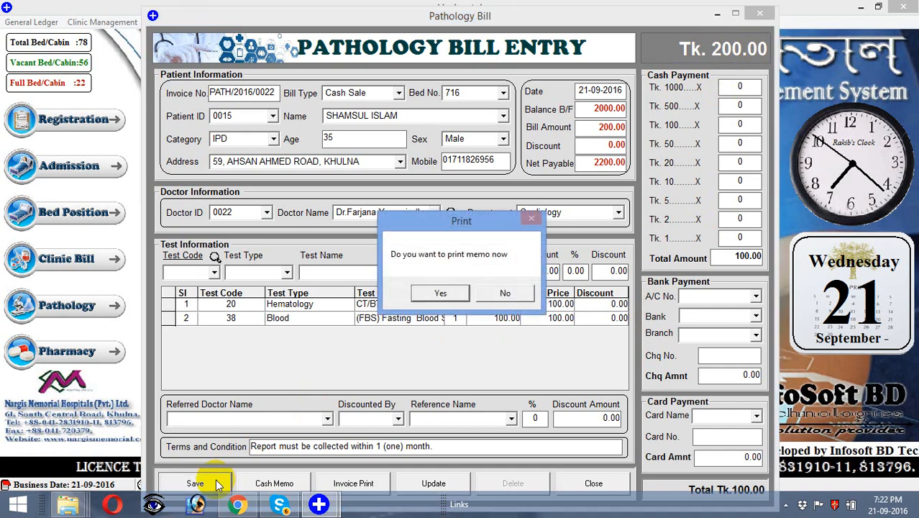
left_click(506, 295)
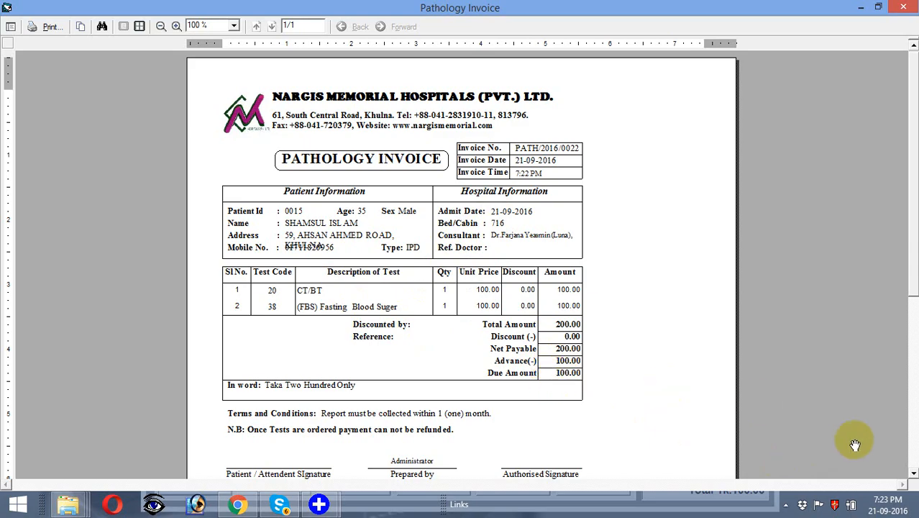
Step: Review the Pathology Invoice showing 100 advance and 100 due, then close it and the bill form
left_click(913, 474)
left_click(913, 474)
left_click(913, 474)
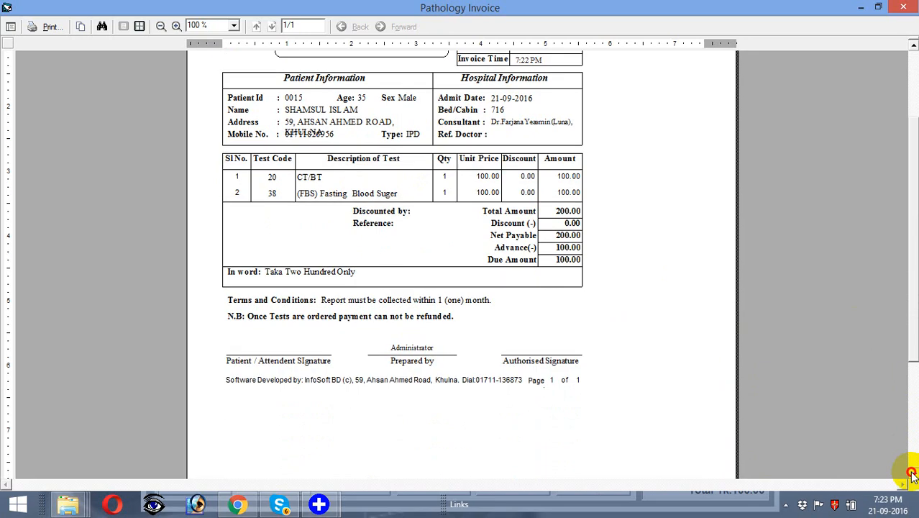
left_click(913, 473)
left_click(913, 473)
left_click(913, 473)
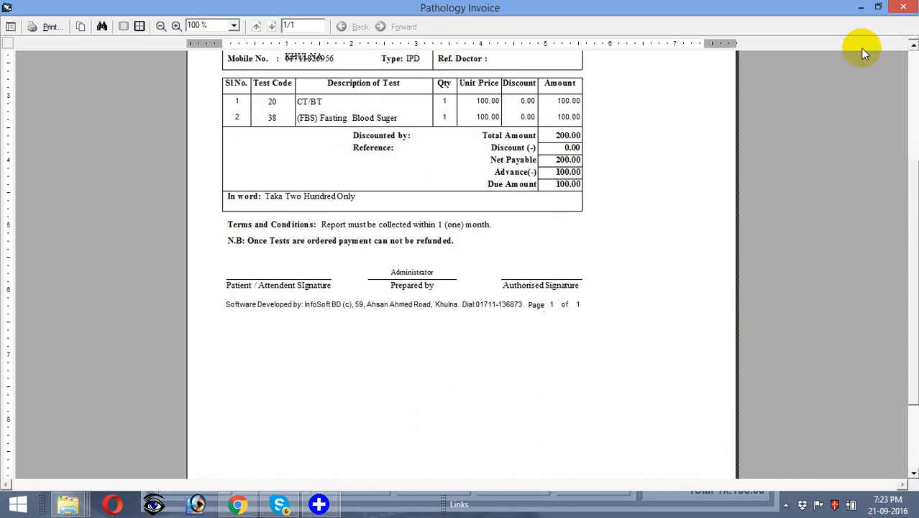
left_click(901, 8)
left_click(589, 478)
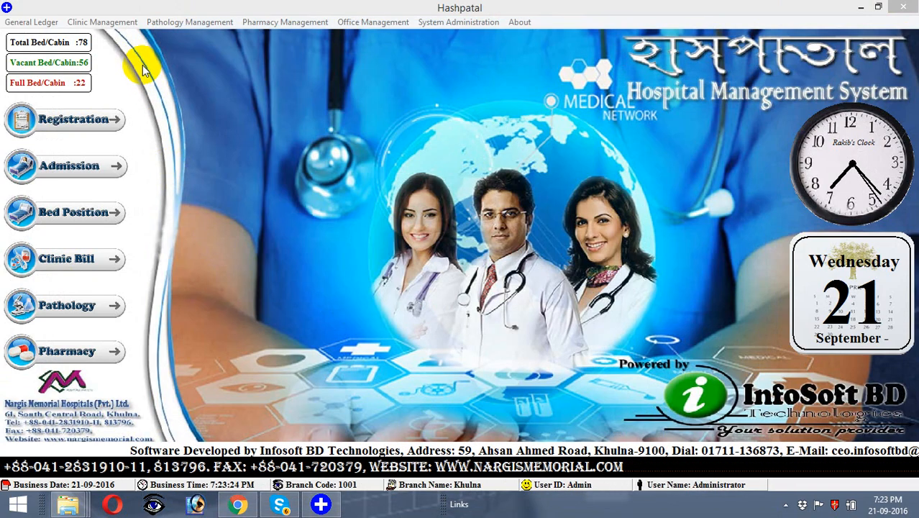
Step: Start a new clinic bill and load patient 0015's details
left_click(126, 24)
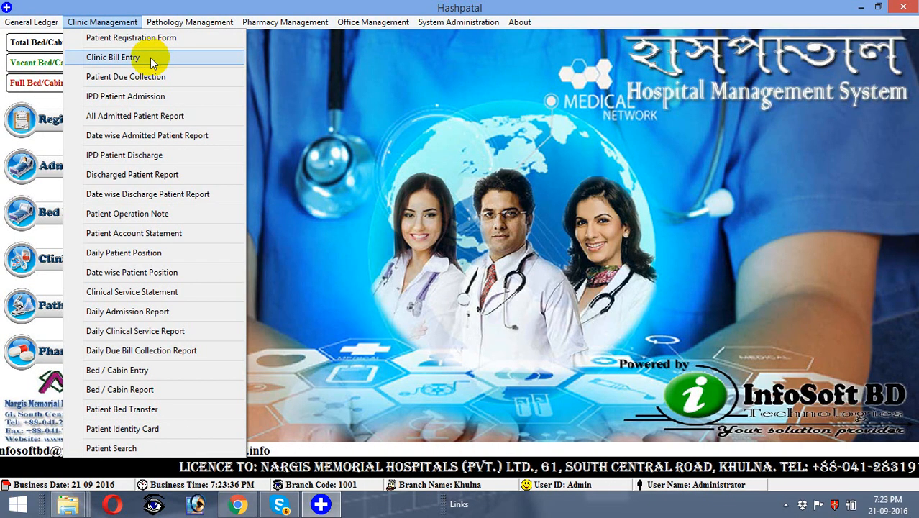
left_click(352, 123)
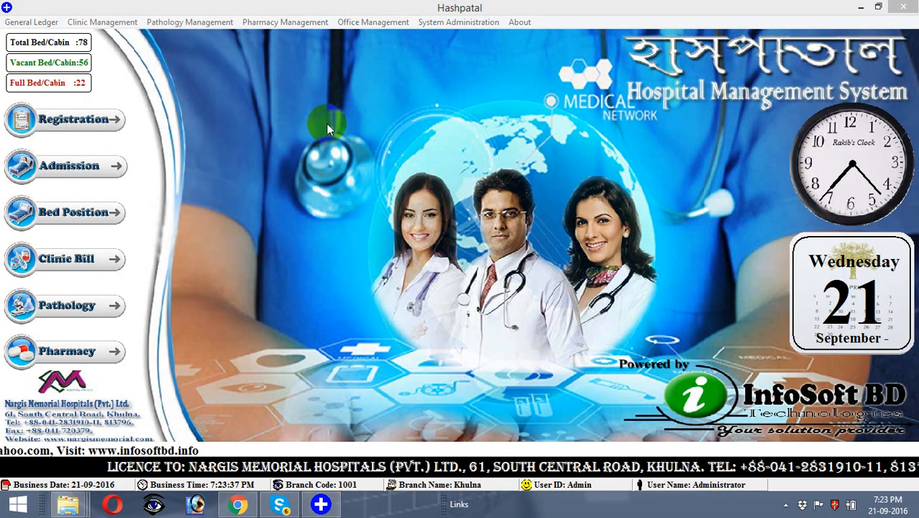
left_click(76, 260)
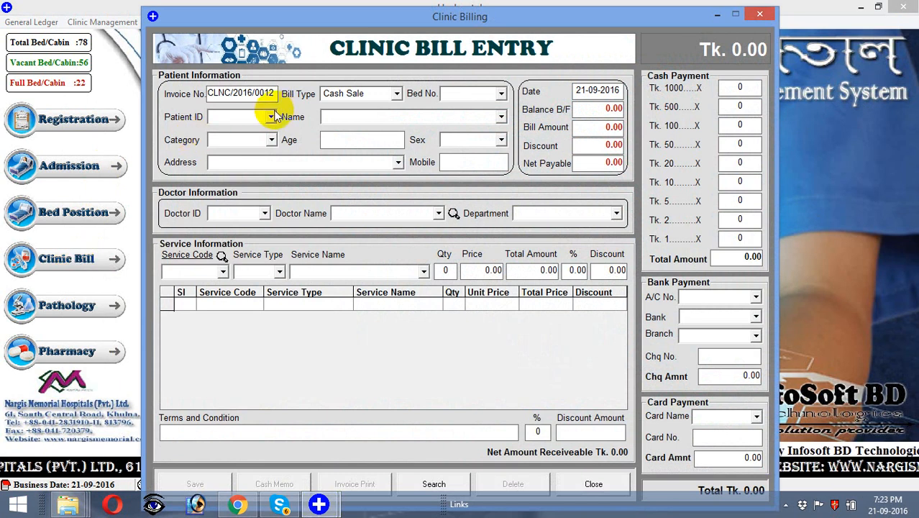
left_click(261, 119)
type("0015")
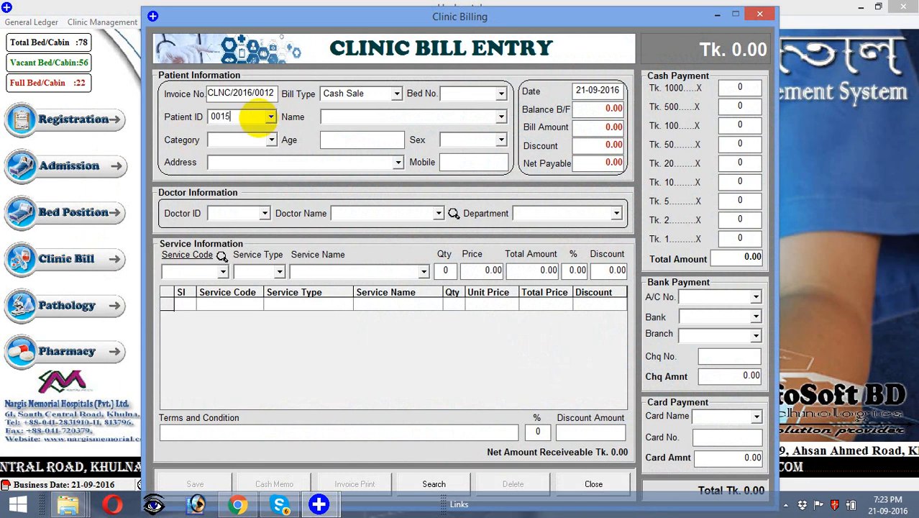
key("Return")
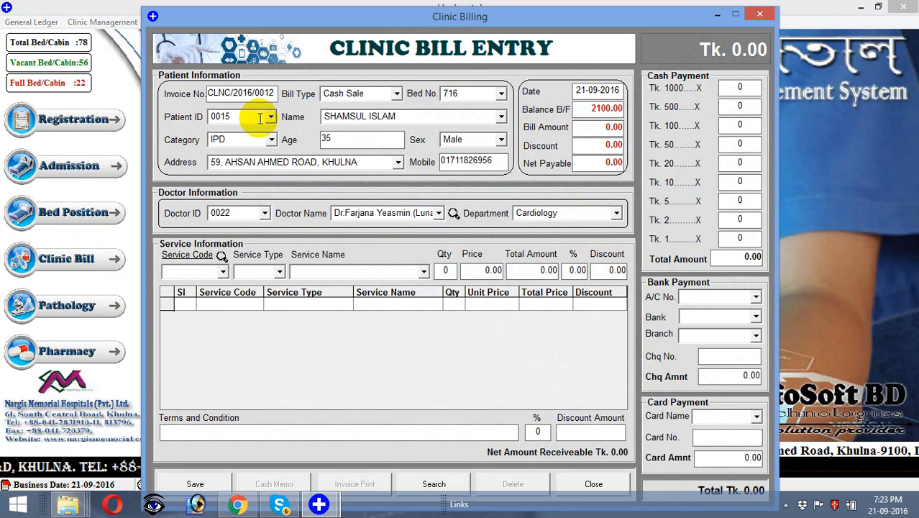
Step: Add service 713 (SC-AB), 3 at 900 totalling 2700, to the clinic bill
left_click(424, 272)
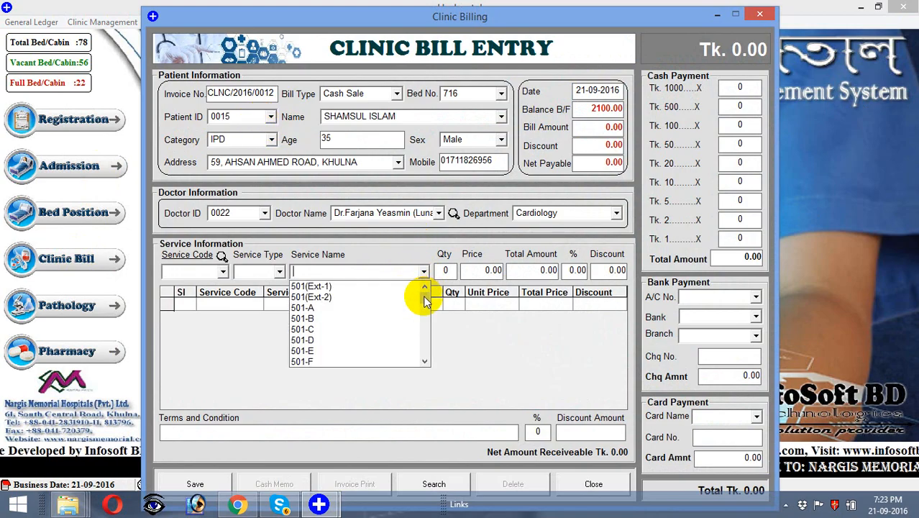
left_click_drag(424, 301, 422, 326)
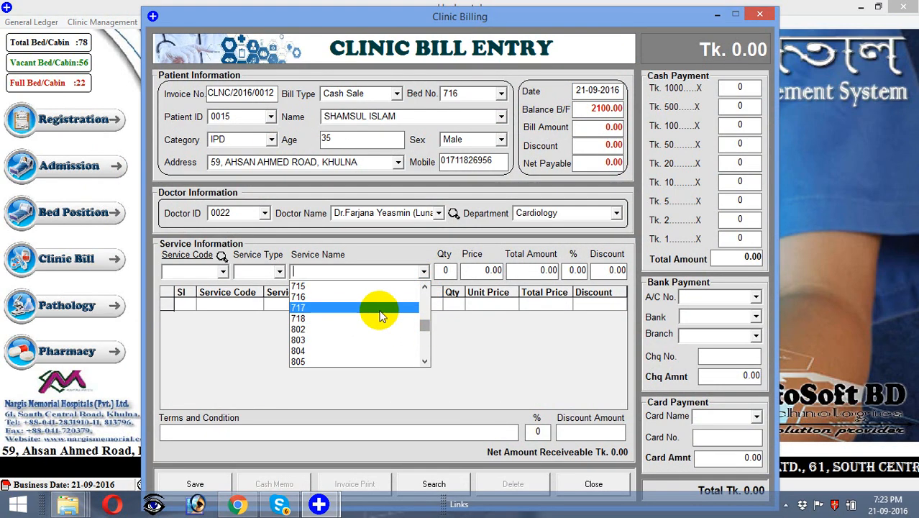
left_click(425, 289)
left_click(426, 289)
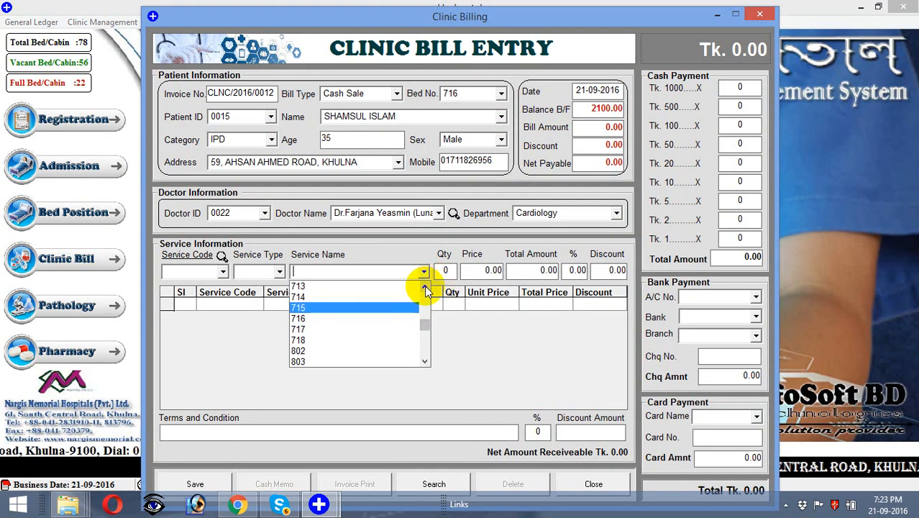
left_click(404, 288)
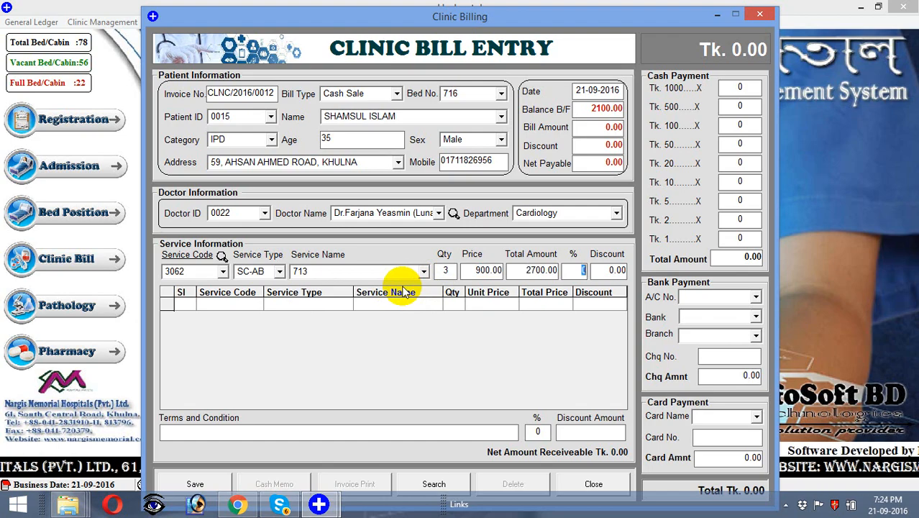
key("Return")
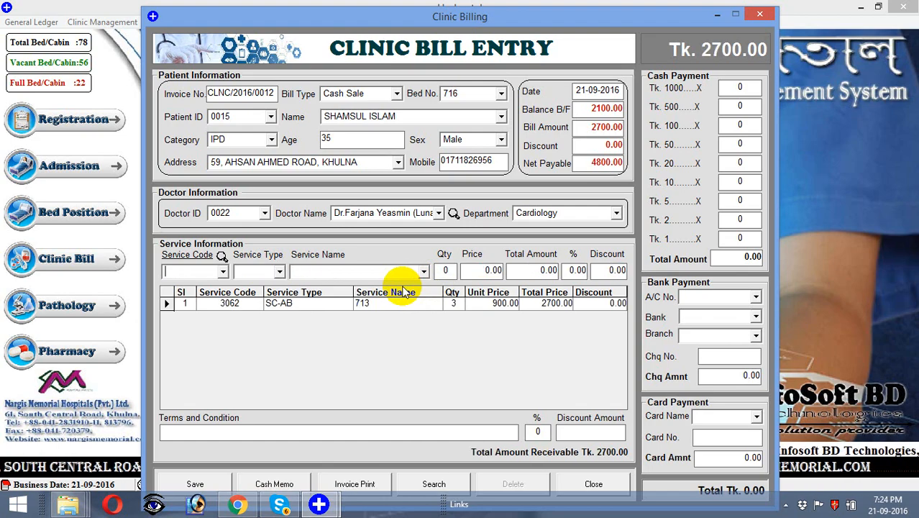
Step: Add a Doctor Fee line priced at 500 to the clinic bill
left_click(424, 272)
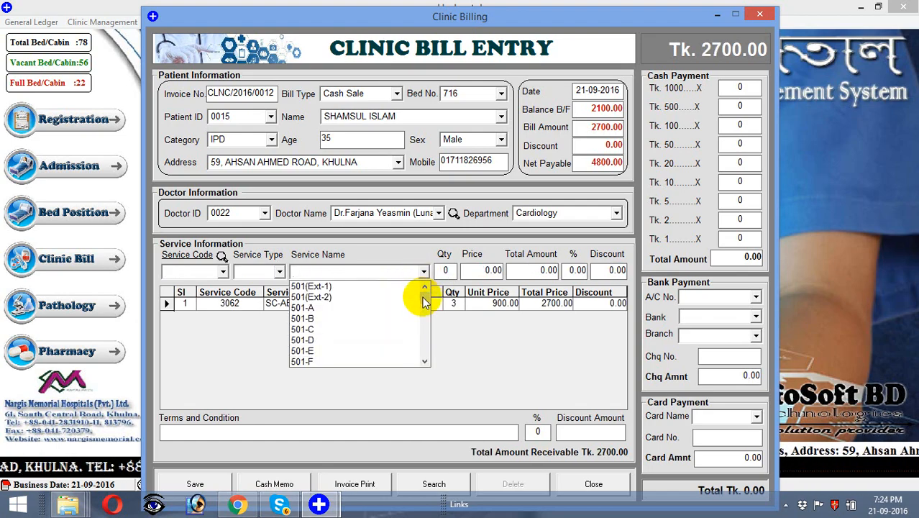
left_click_drag(424, 302, 419, 335)
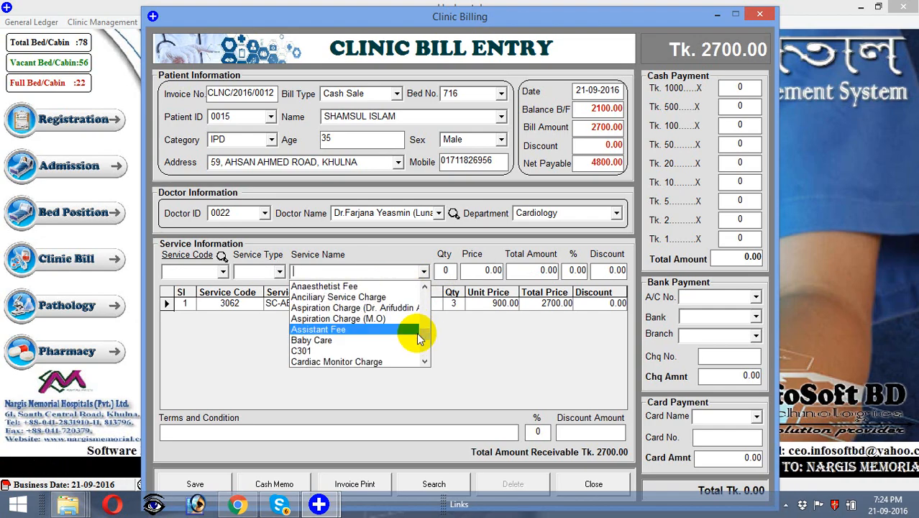
type("D")
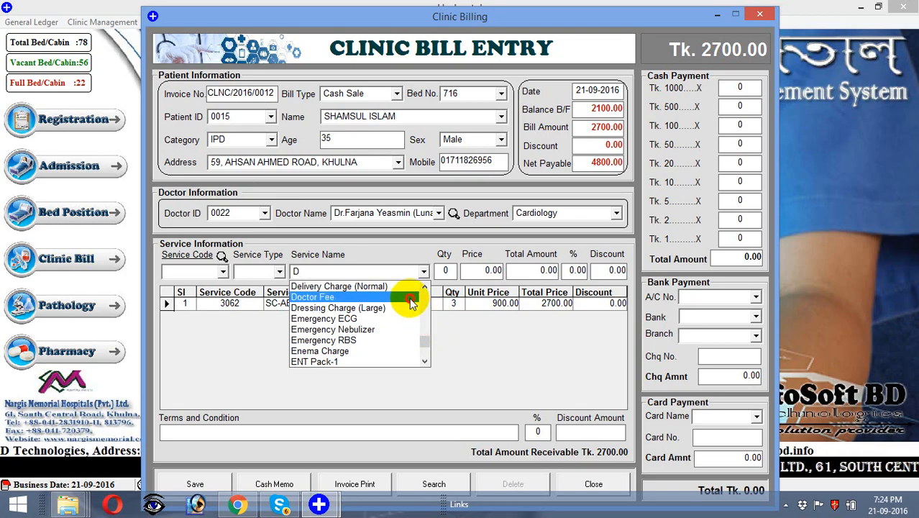
left_click(410, 297)
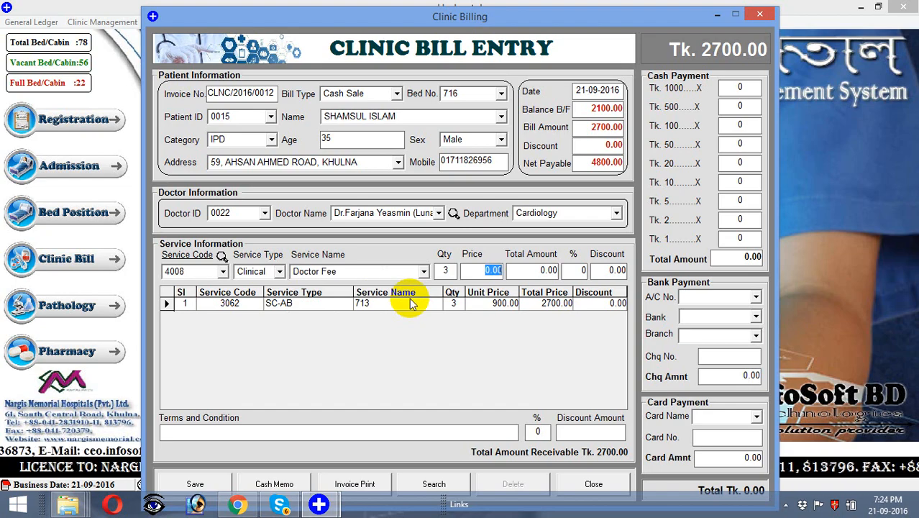
type("500")
key("Tab")
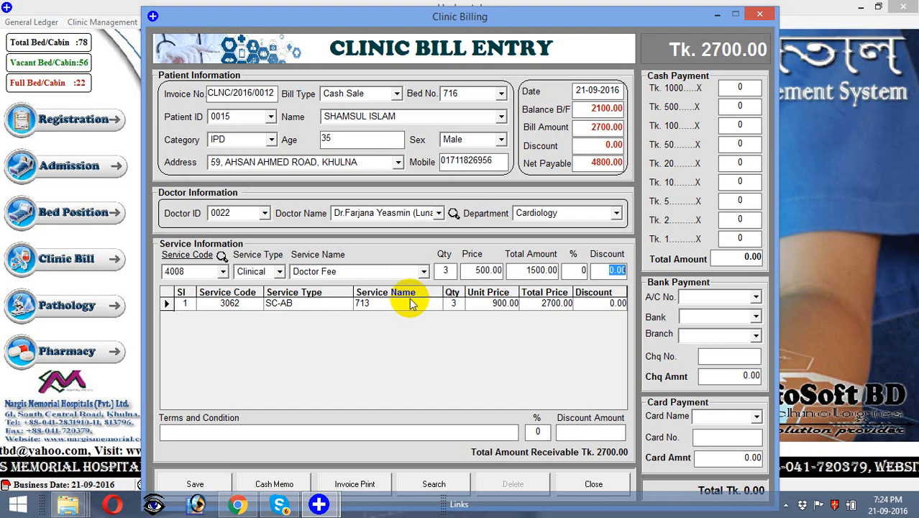
key("Return")
Step: Add an Ancillary Service Charge line, quantity 3 at 700
left_click(424, 271)
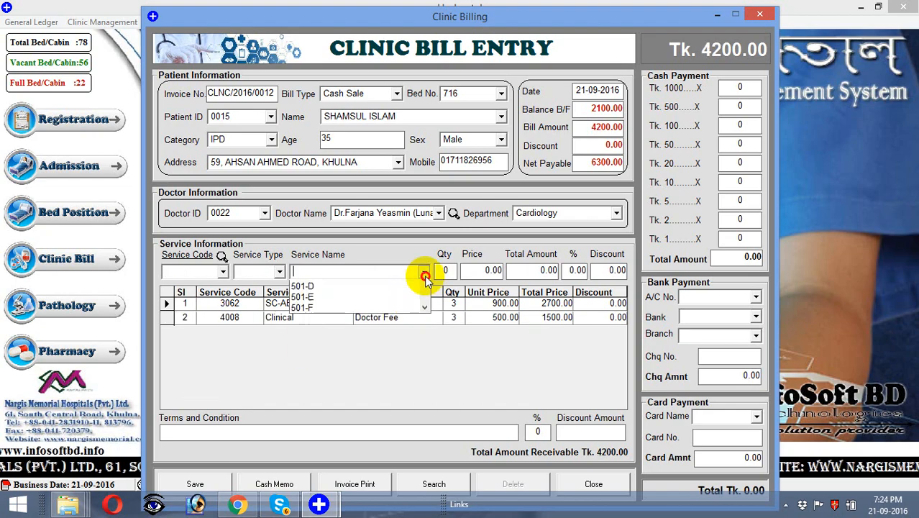
left_click_drag(426, 302, 422, 338)
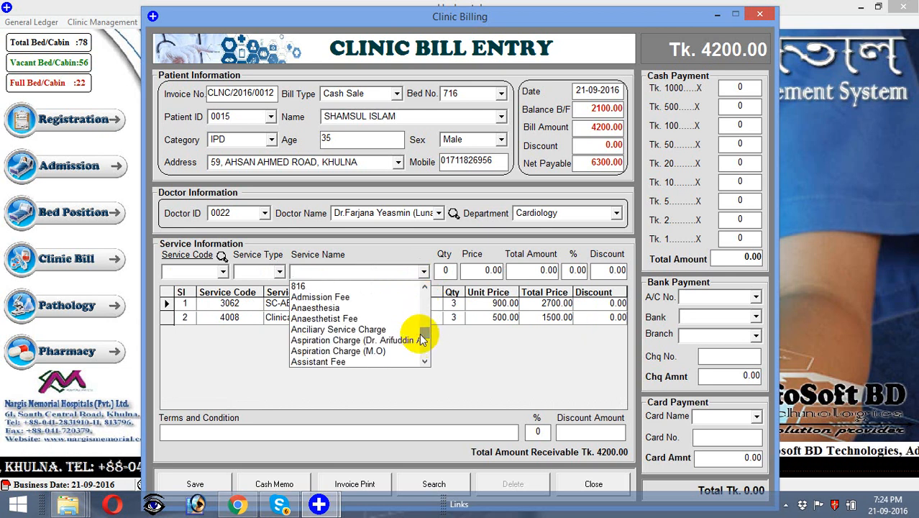
left_click(407, 331)
key("Tab")
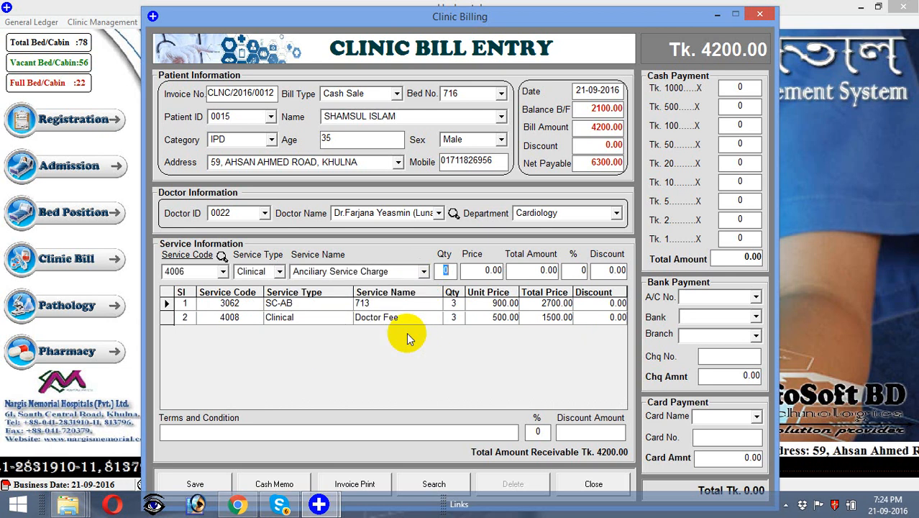
type("3")
key("Tab")
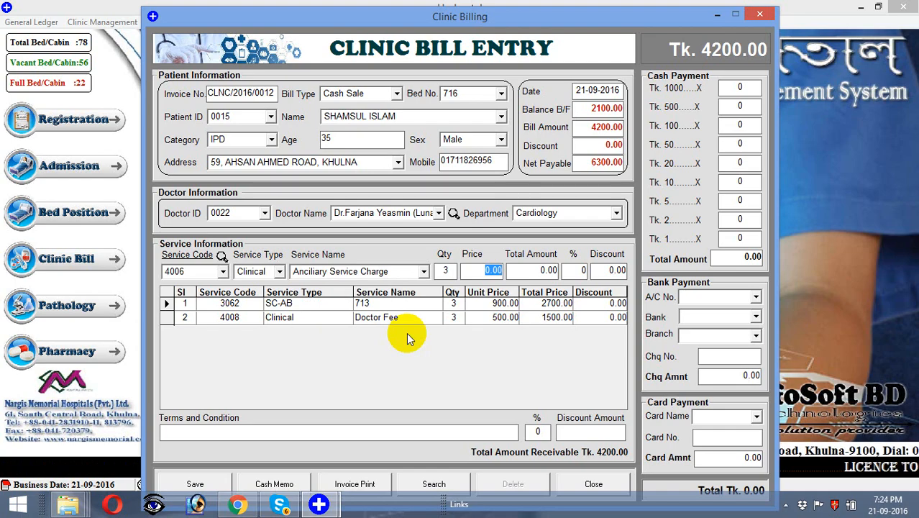
type("700")
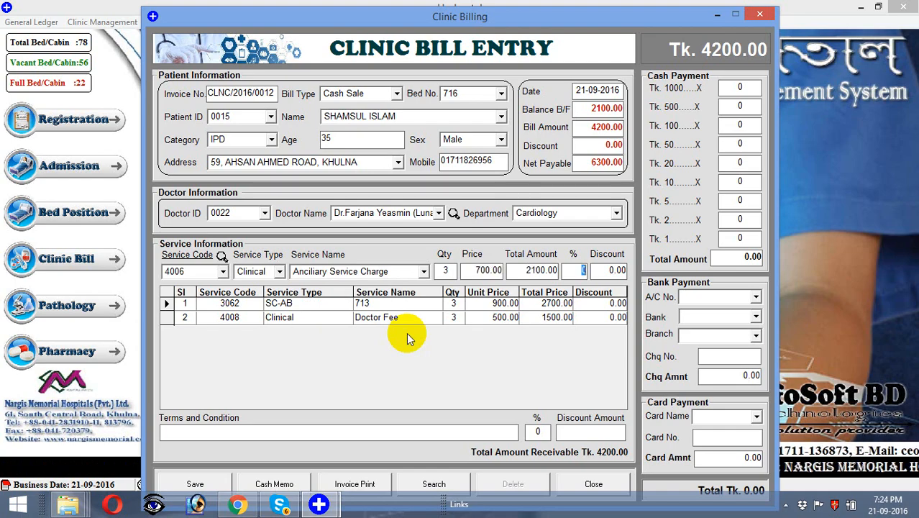
key("Return")
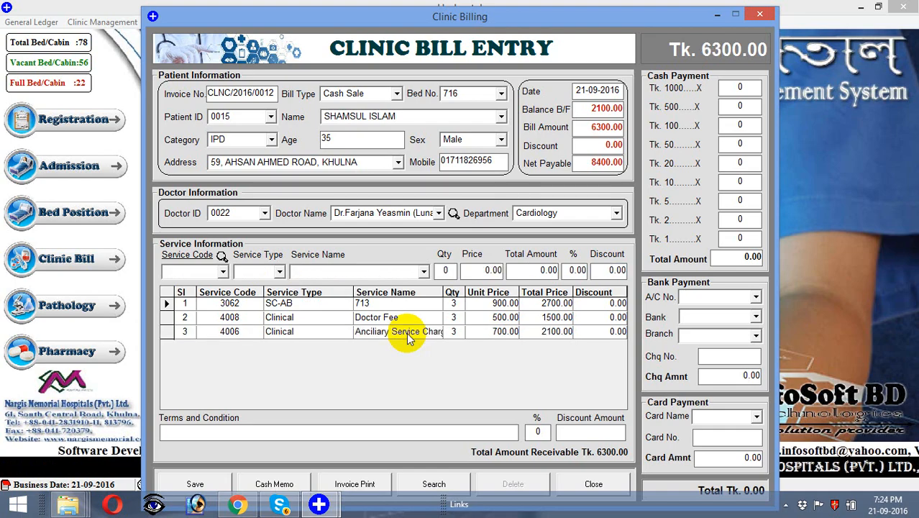
Step: Save the 6300 clinic bill and bring up its invoice preview
key("Return")
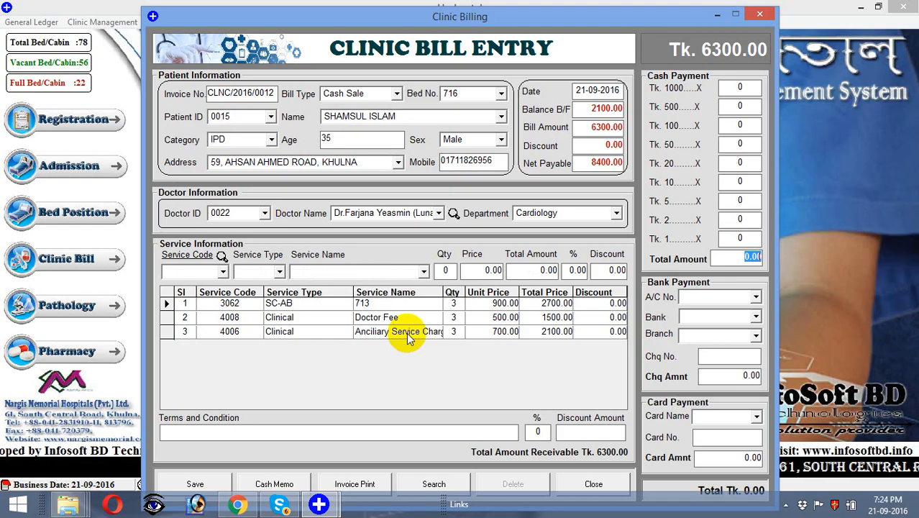
key("Return")
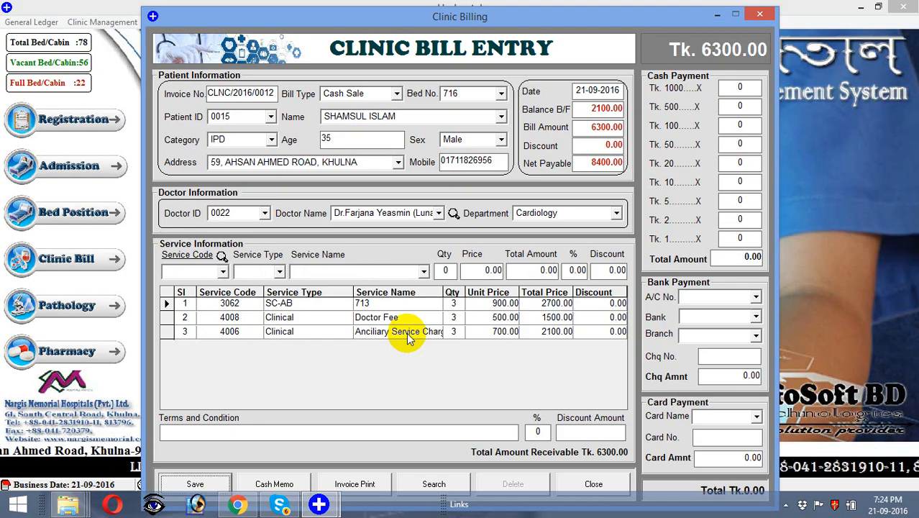
key("Return")
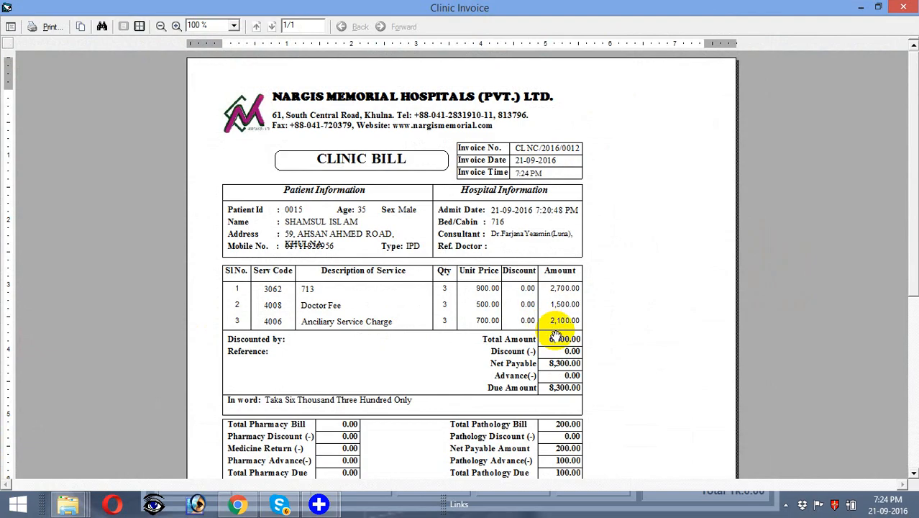
Step: Scroll through the 6300 Clinic Invoice, then close it and the Clinic Billing form
left_click(914, 476)
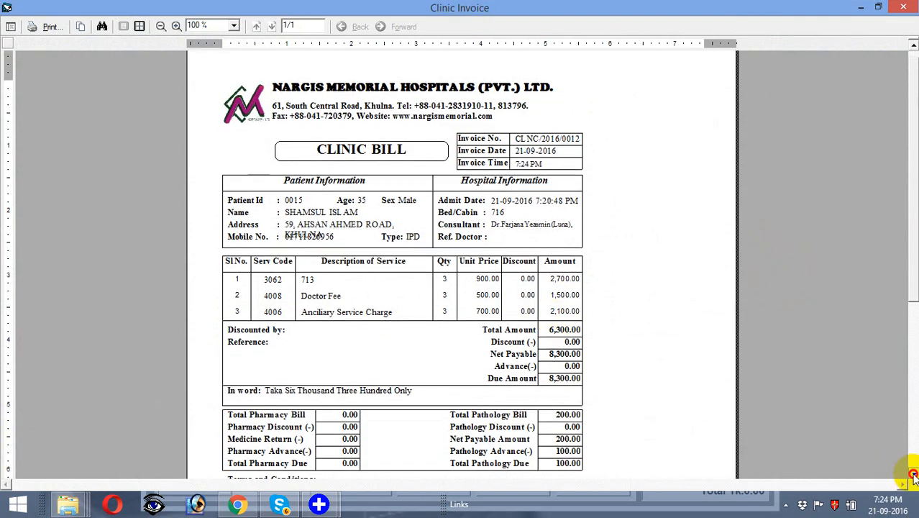
left_click(914, 476)
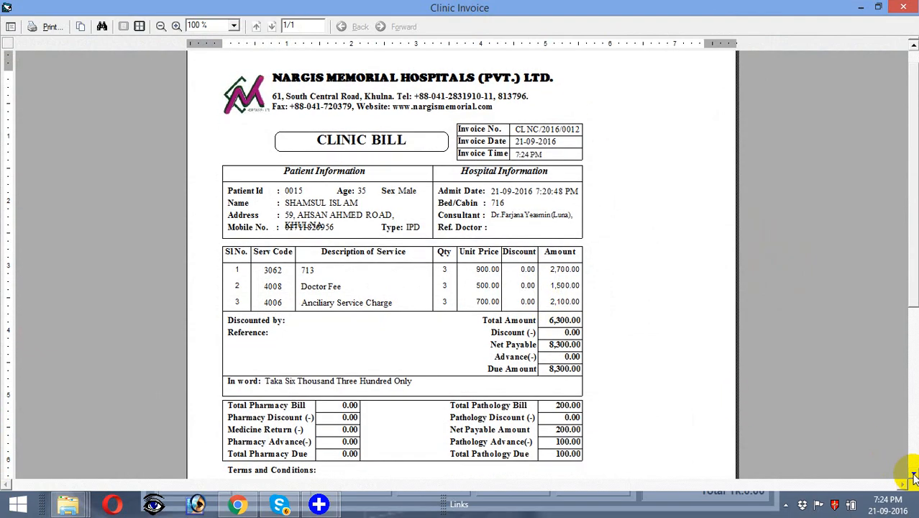
left_click(914, 476)
left_click(914, 476)
left_click(914, 477)
left_click(913, 476)
left_click(913, 476)
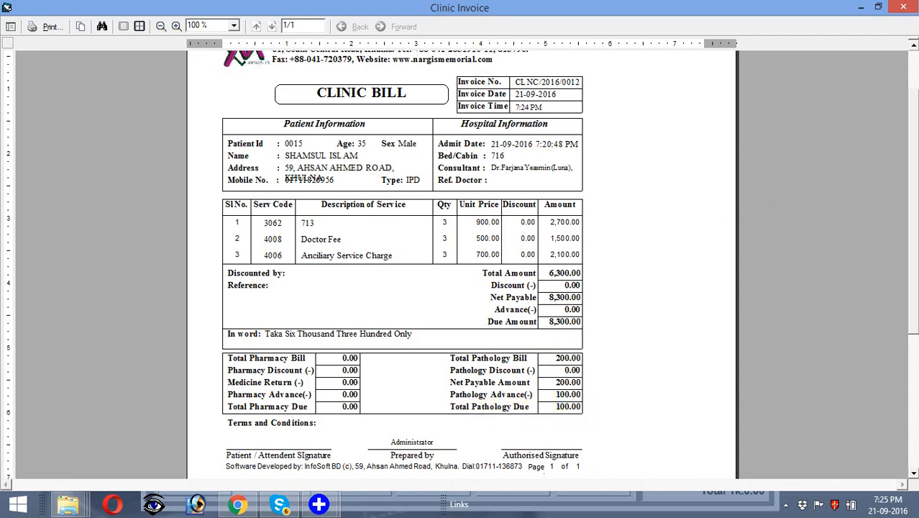
left_click(905, 9)
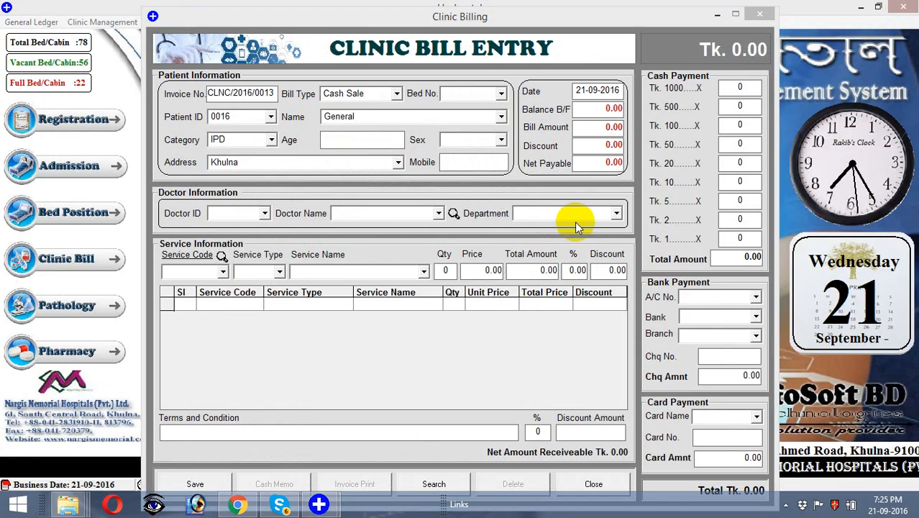
left_click(592, 480)
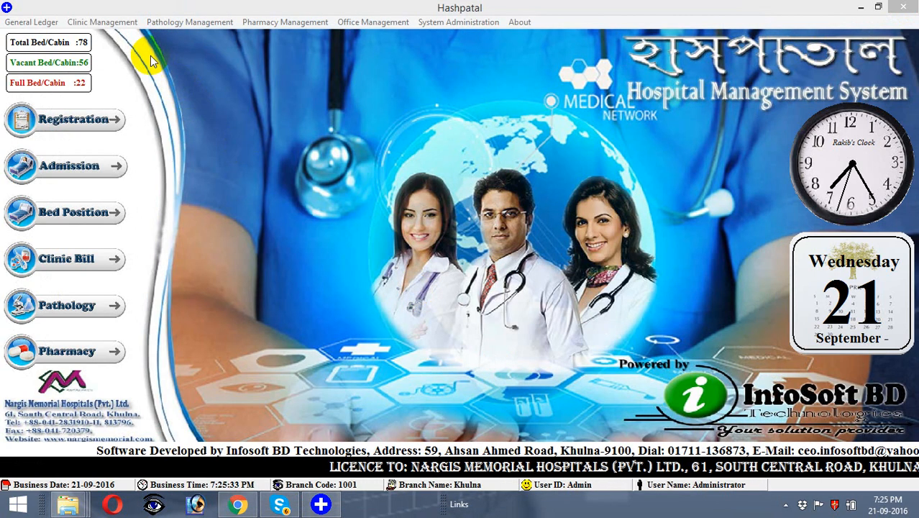
Step: Open Patient Due Collection for patient 0015, keeping Due Type Clinical with 8300.00 due
left_click(128, 23)
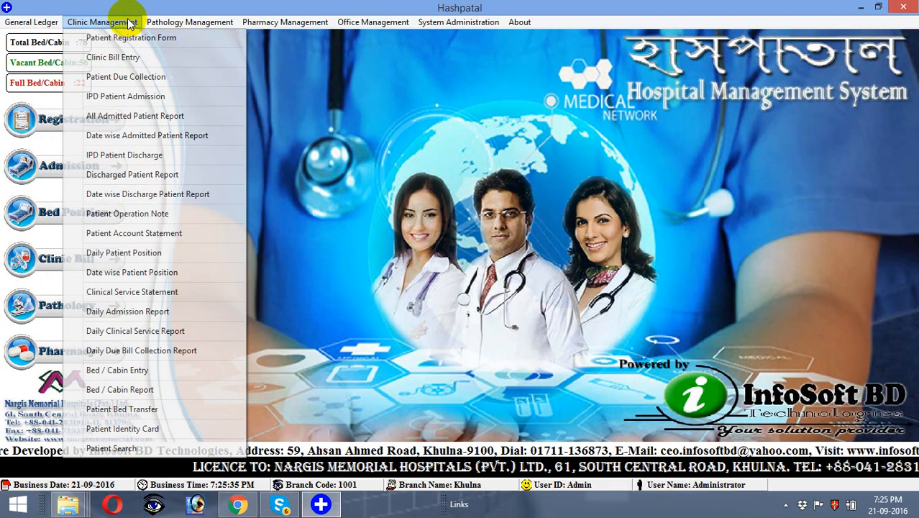
left_click(128, 79)
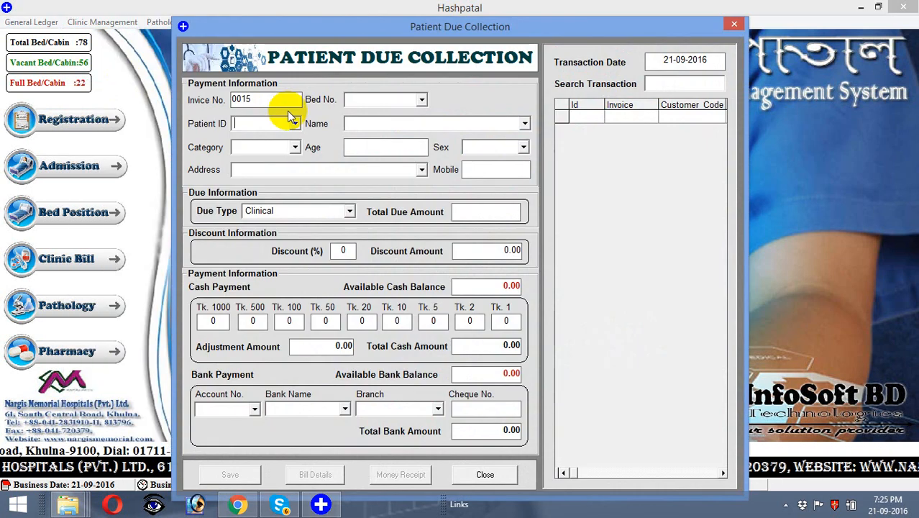
type("0015")
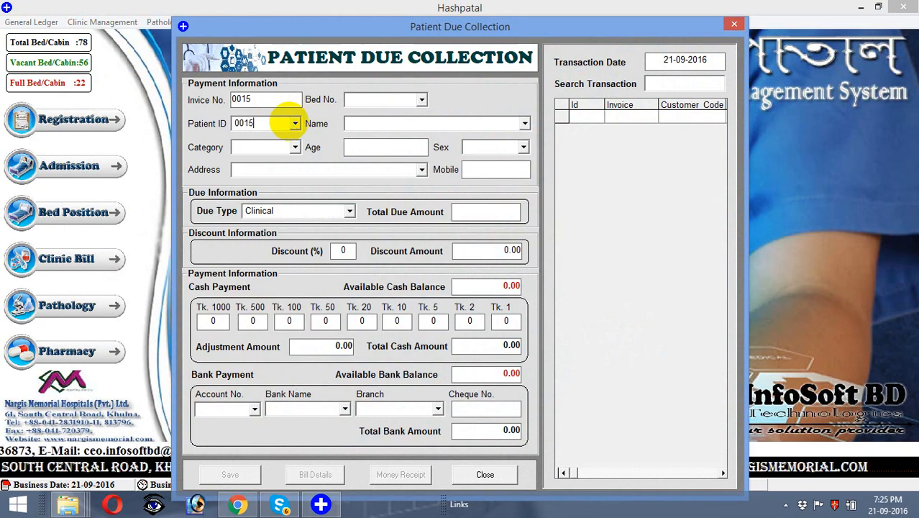
key("Return")
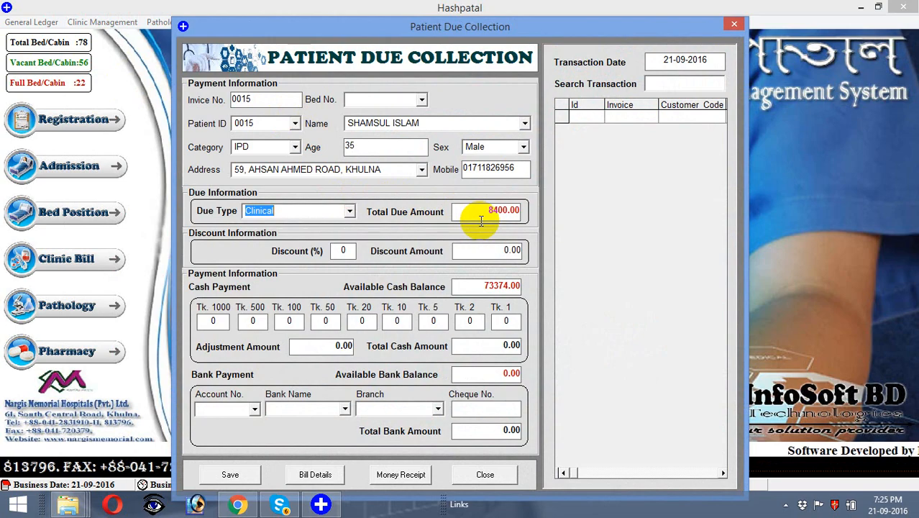
key("Return")
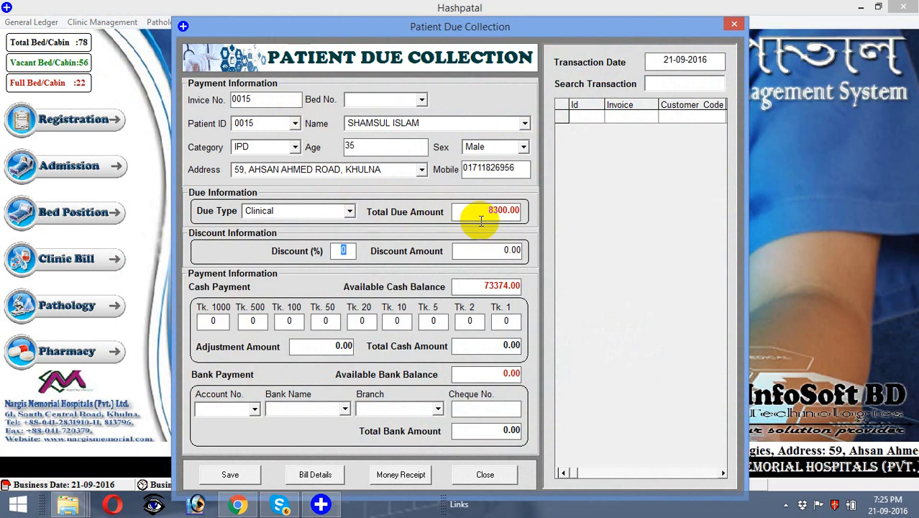
left_click(350, 215)
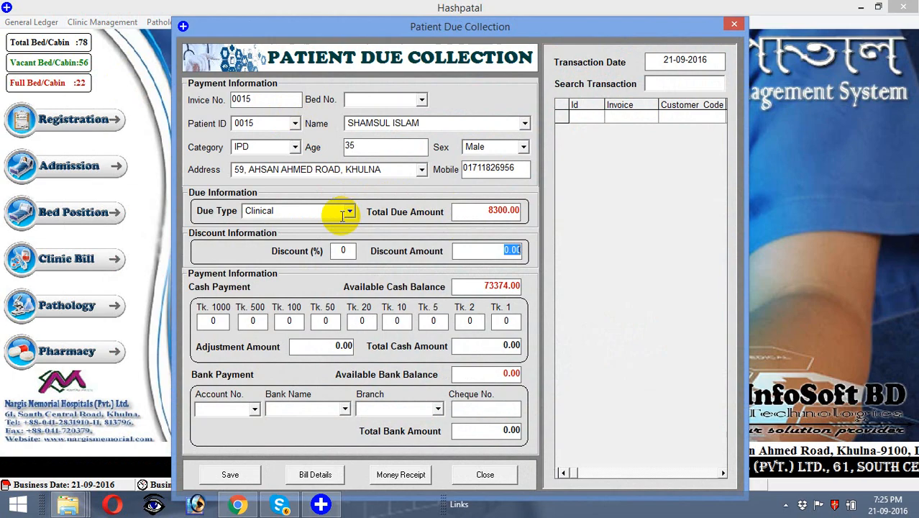
left_click(349, 212)
left_click(325, 238)
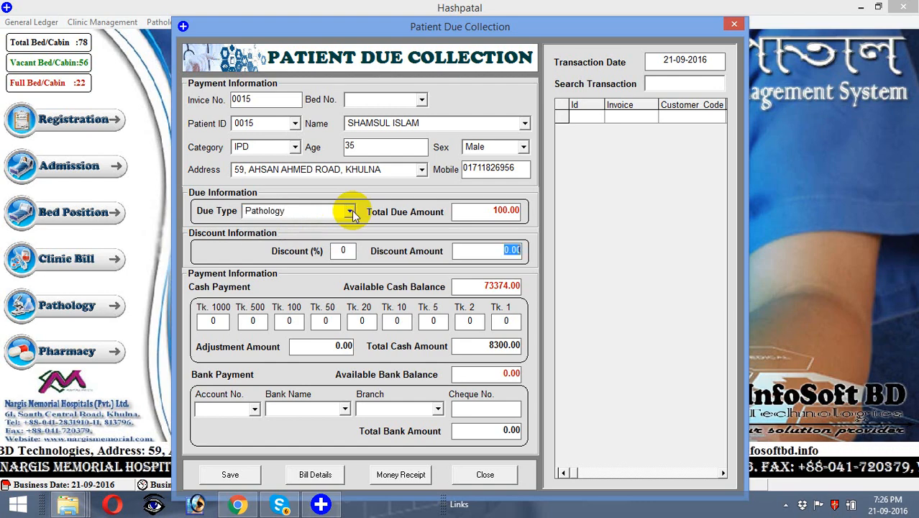
left_click(351, 214)
left_click(336, 226)
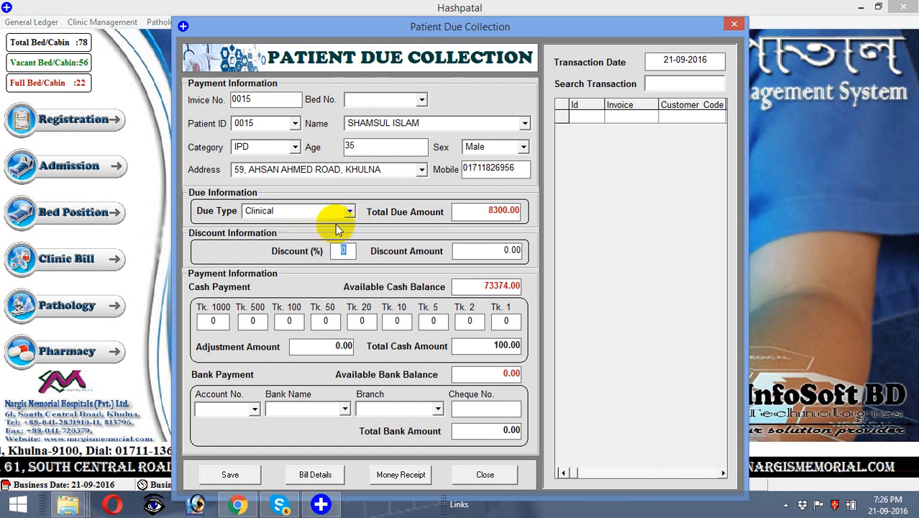
Step: Apply a 10% discount and save the 7470.00 cash payment
type("10")
key("Tab")
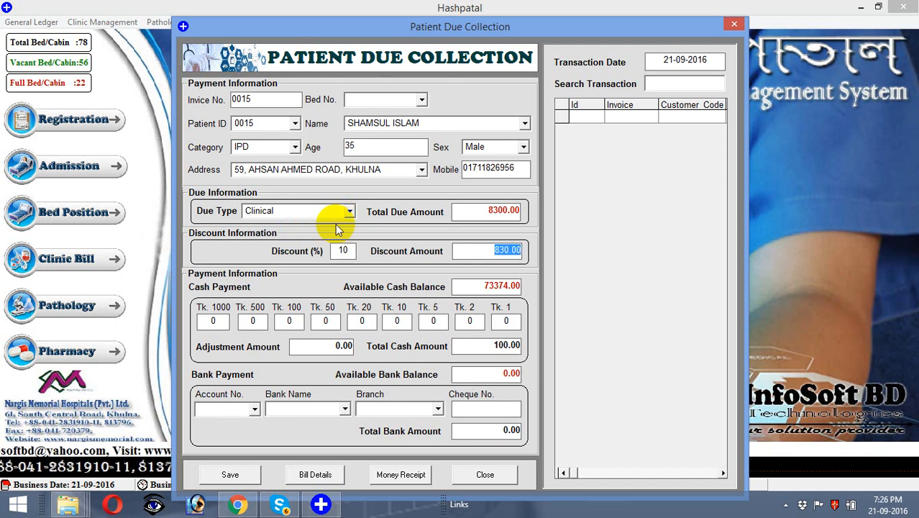
key("Tab")
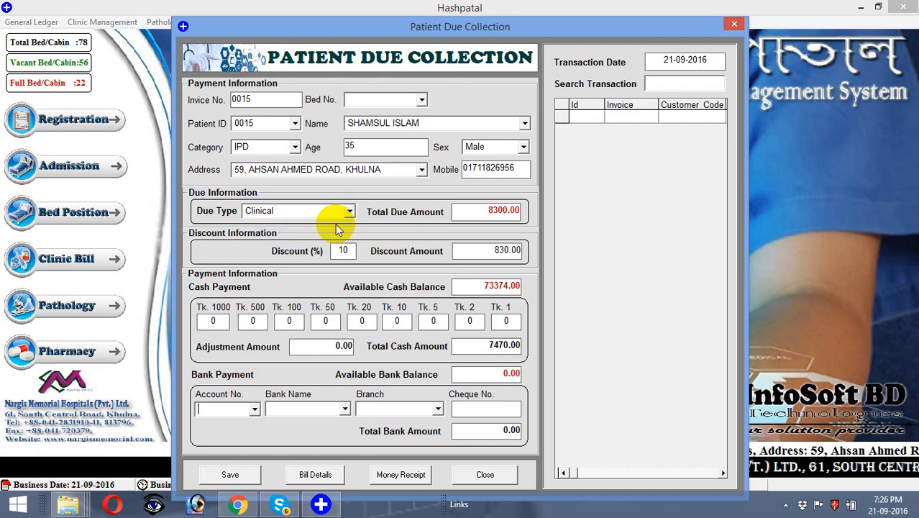
key("Return")
key("Return")
key("Return")
key("Return")
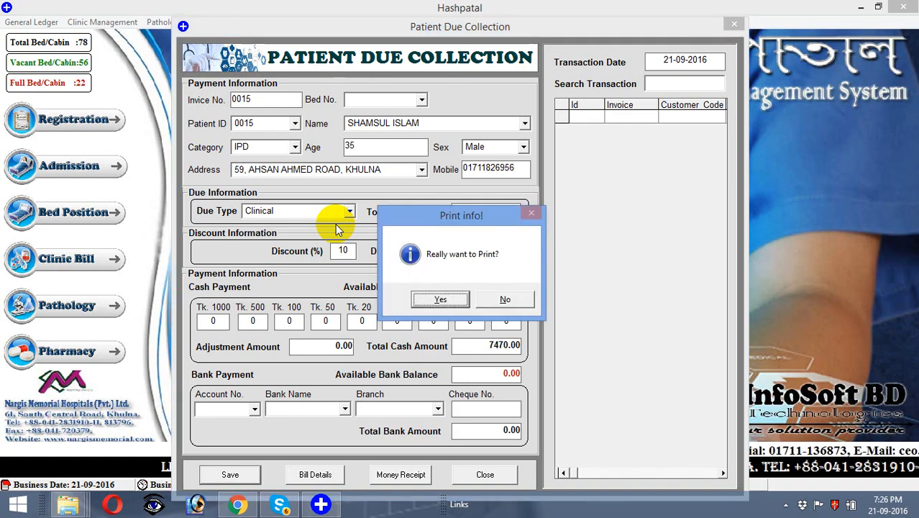
Step: Print the 7,470.00 money receipt showing 0.00 outstanding, then close its preview
key("Return")
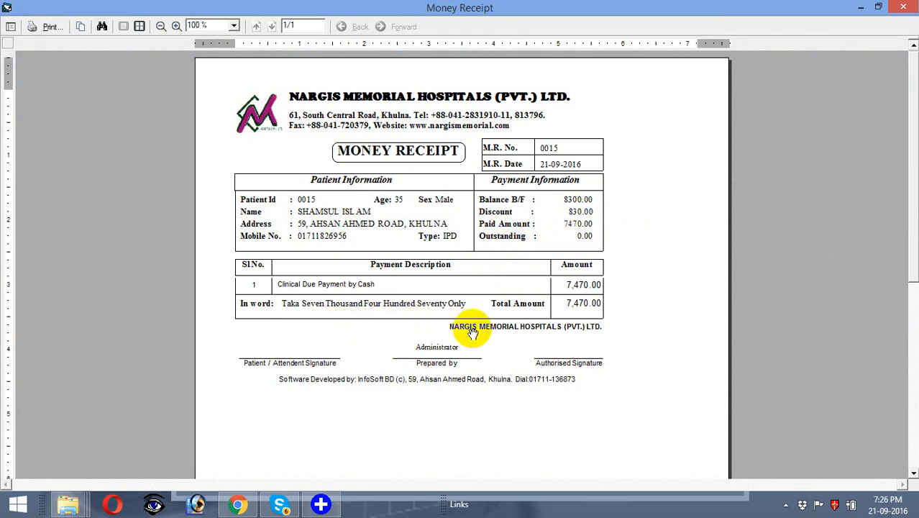
left_click(907, 8)
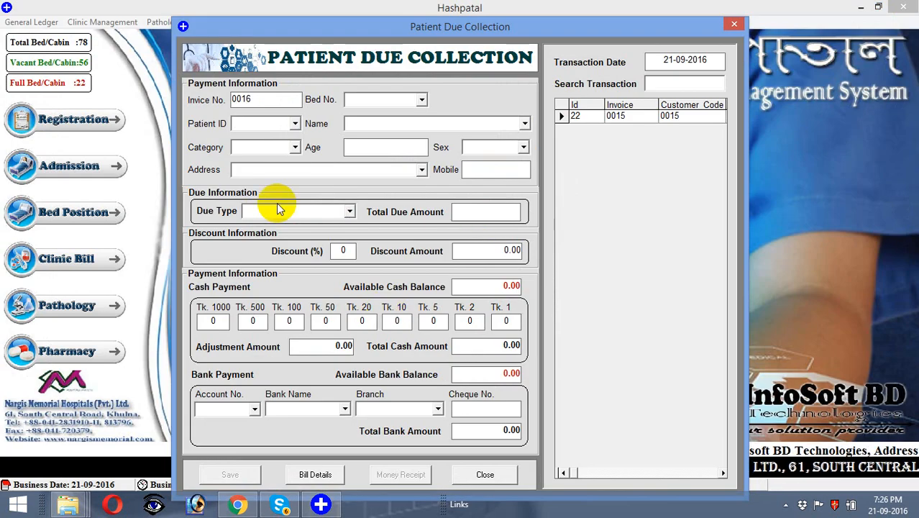
Step: Collect patient 0015's 100.00 Pathology due in cash and print its money receipt
left_click(291, 123)
type("00")
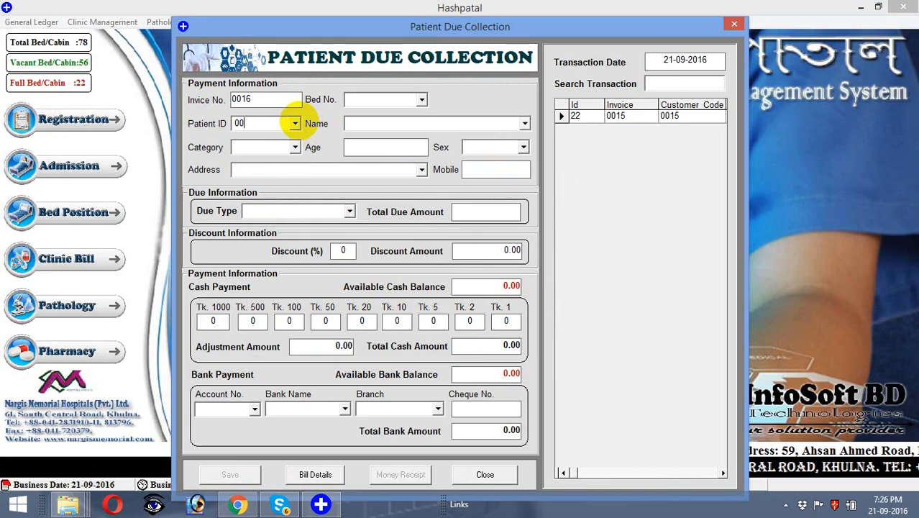
type("15")
key("Return")
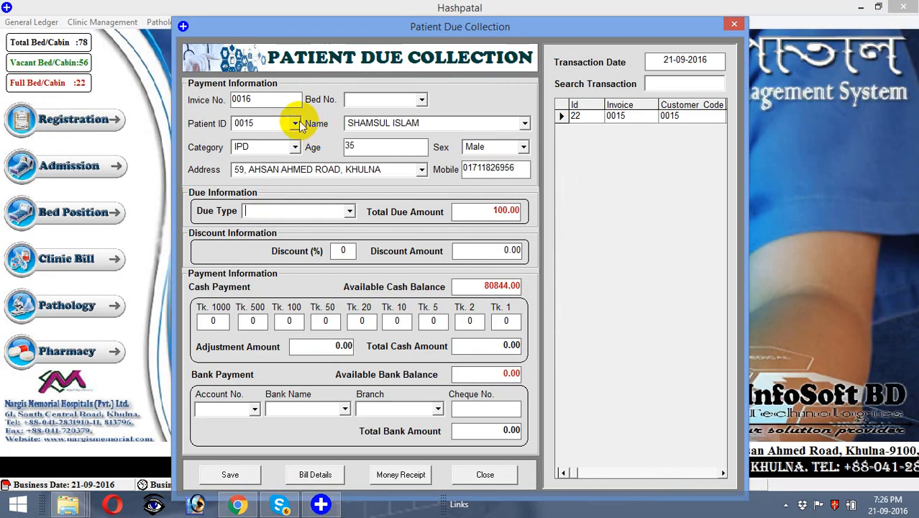
left_click(349, 212)
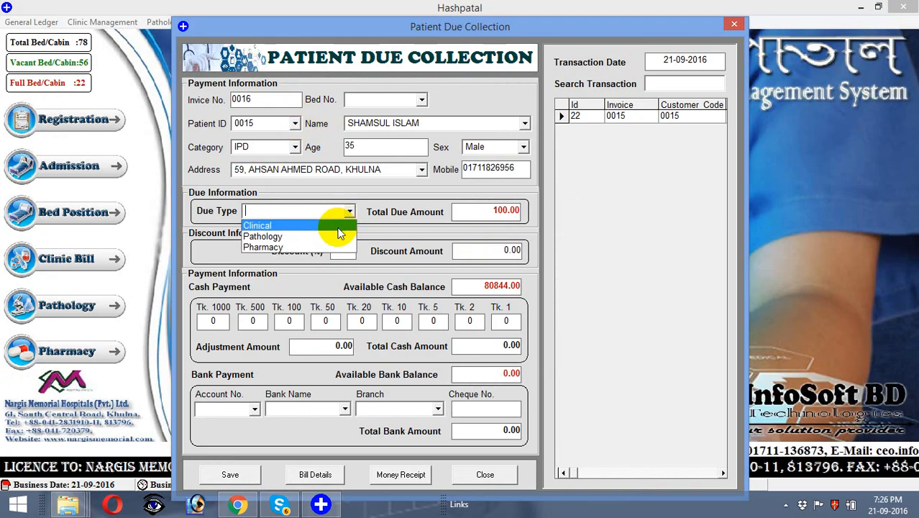
left_click(335, 236)
key("Return")
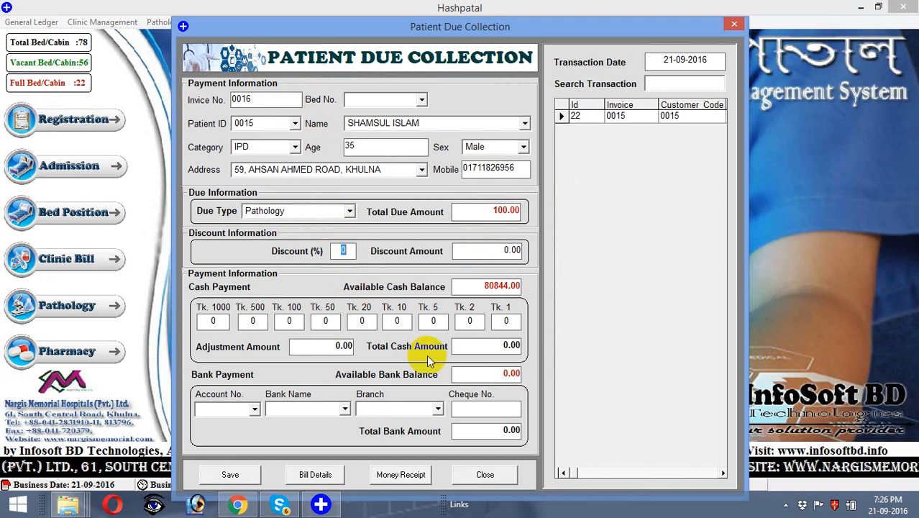
key("Return")
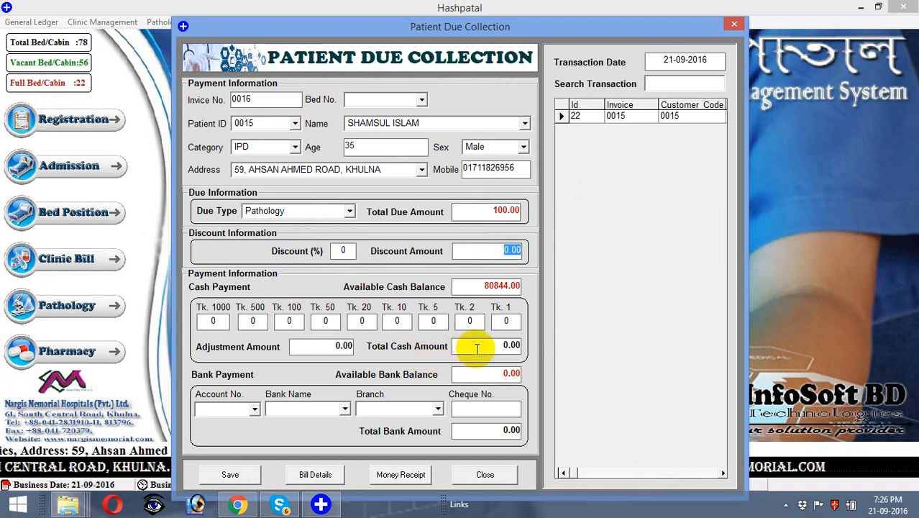
key("Return")
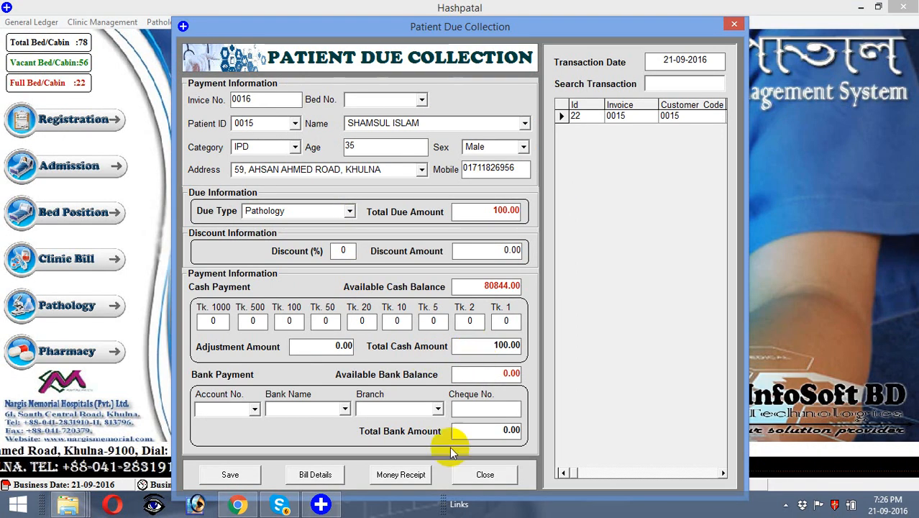
left_click(237, 475)
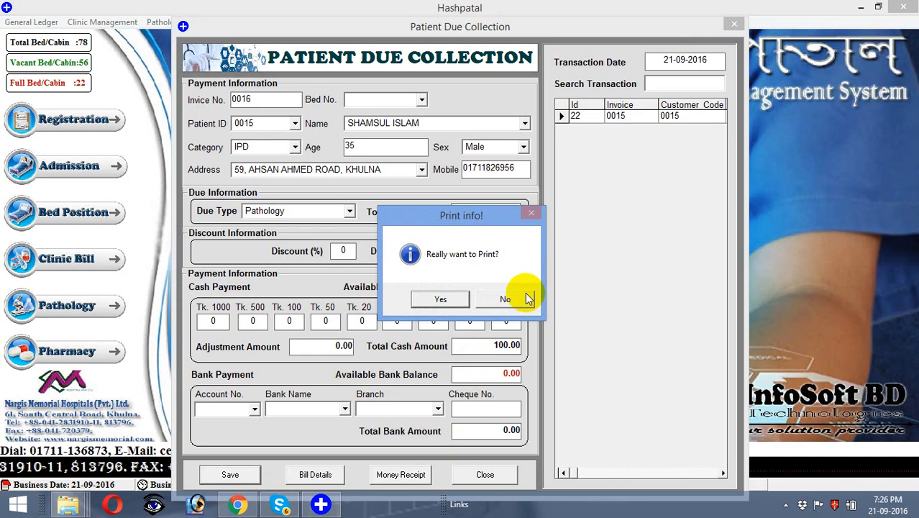
left_click(442, 299)
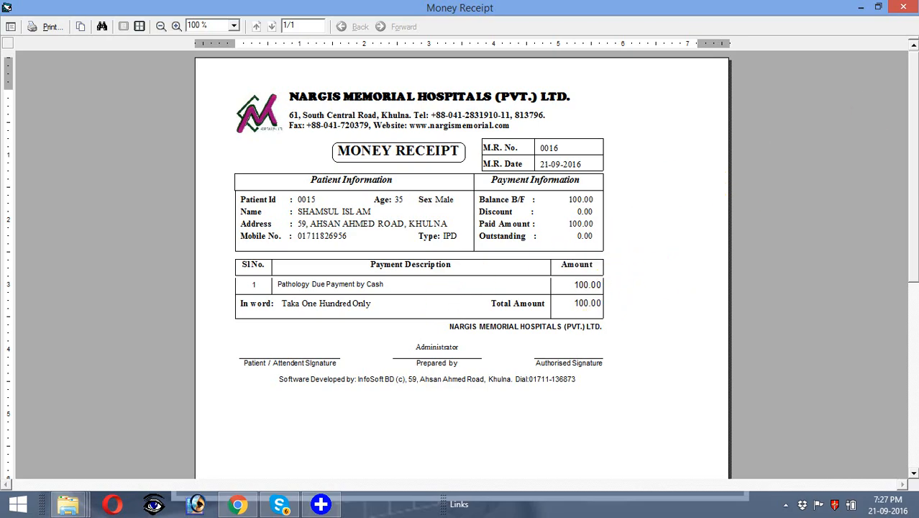
Step: Close the receipt and open Bill Details for patient 0015 to see the summary statement
left_click(907, 7)
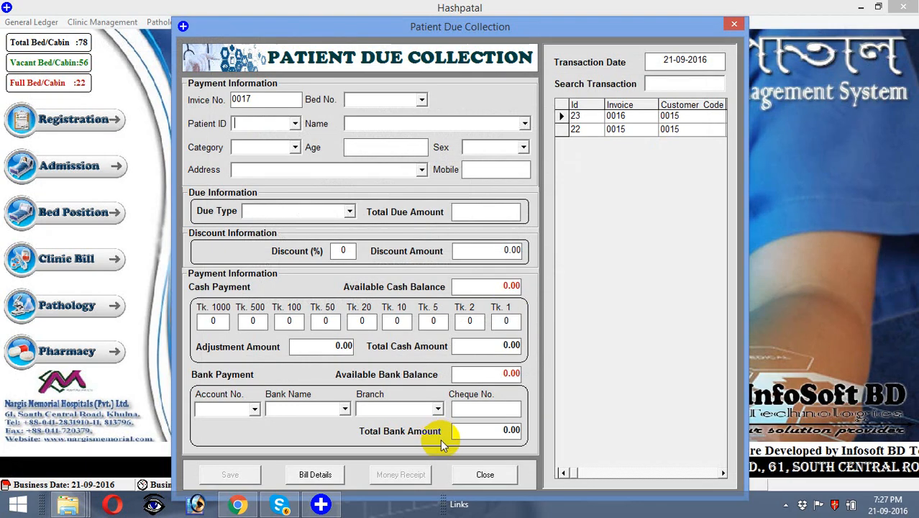
type("0015")
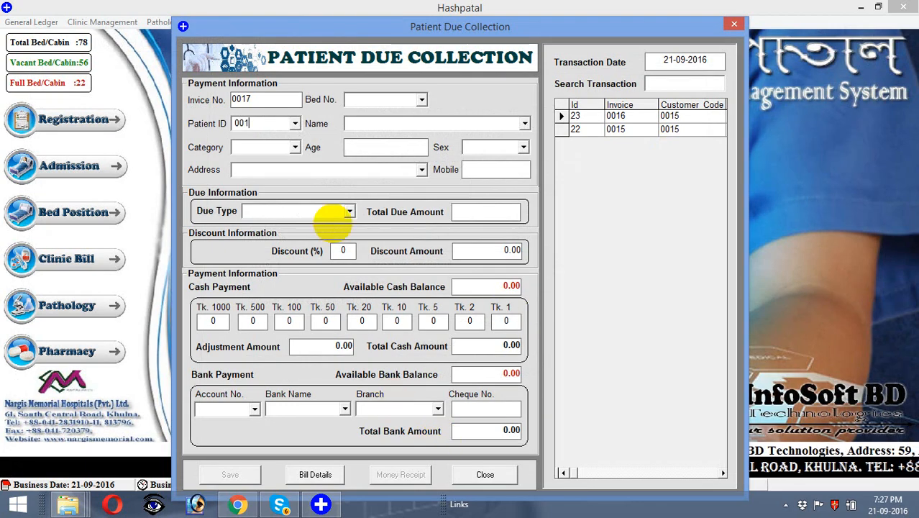
key("Return")
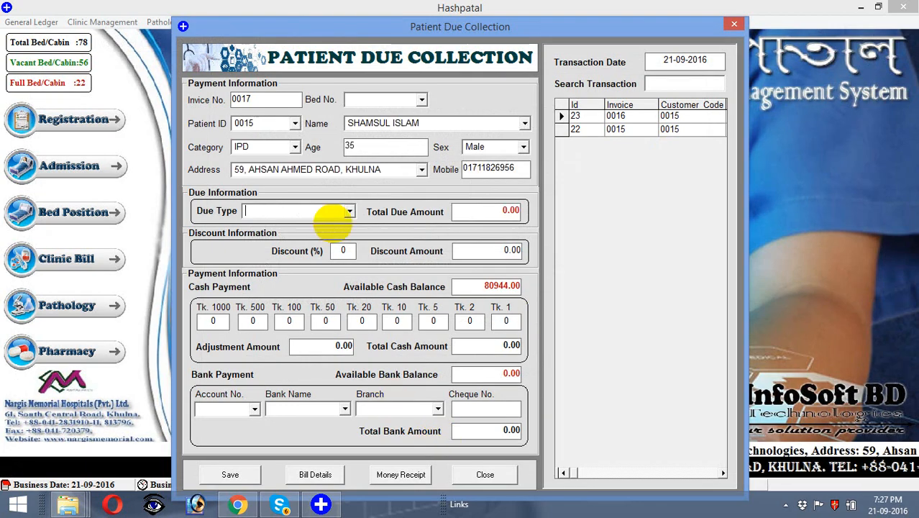
left_click(312, 476)
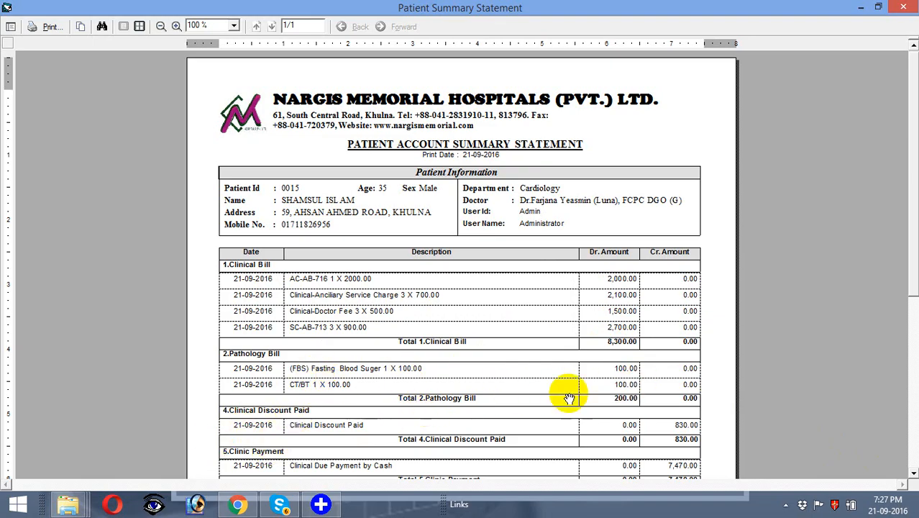
Step: Scroll the summary statement to confirm 8,500 billed and 0.00 due, then close it
left_click(914, 474)
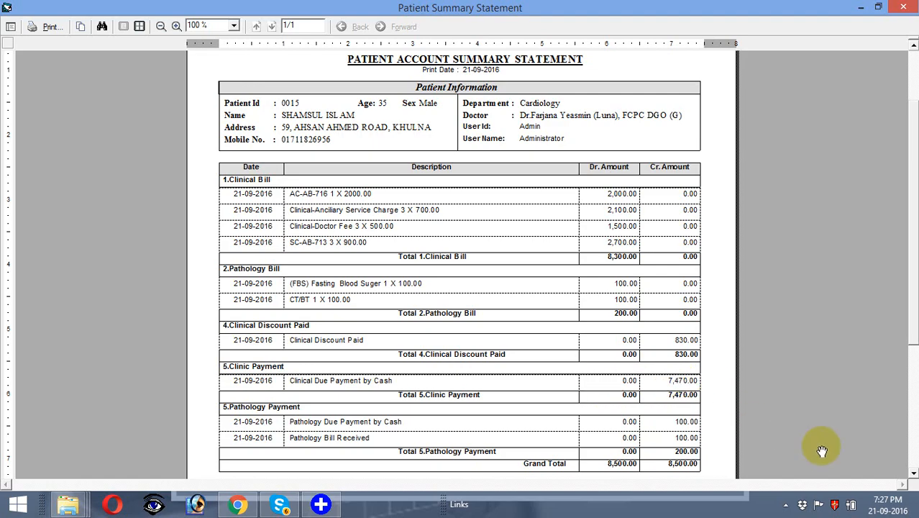
left_click_drag(914, 474, 913, 475)
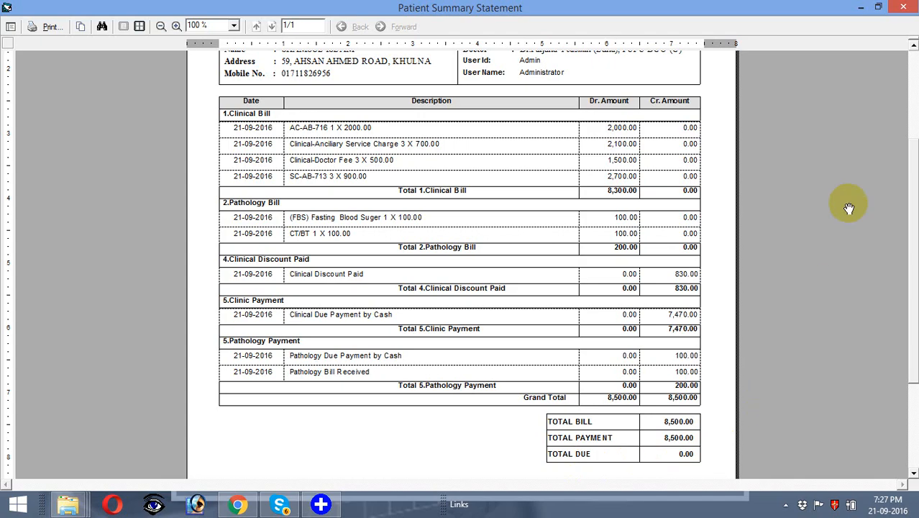
left_click(914, 44)
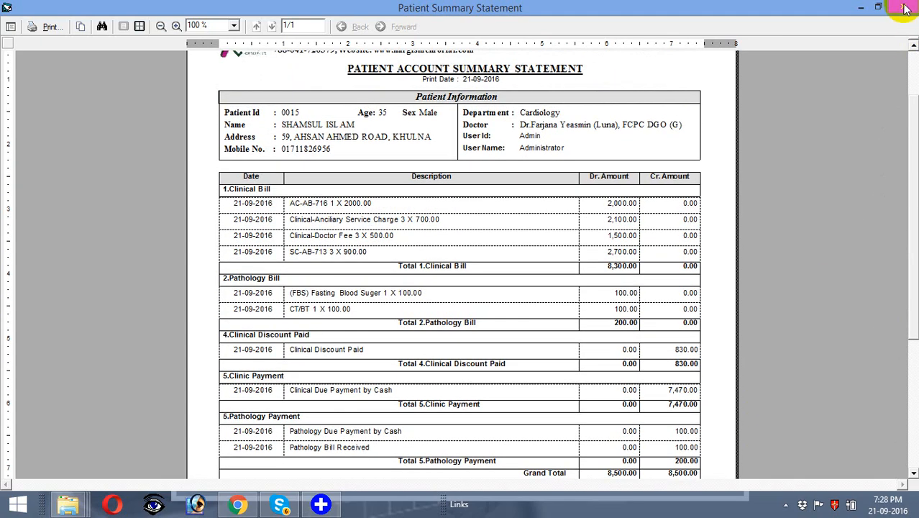
left_click(907, 8)
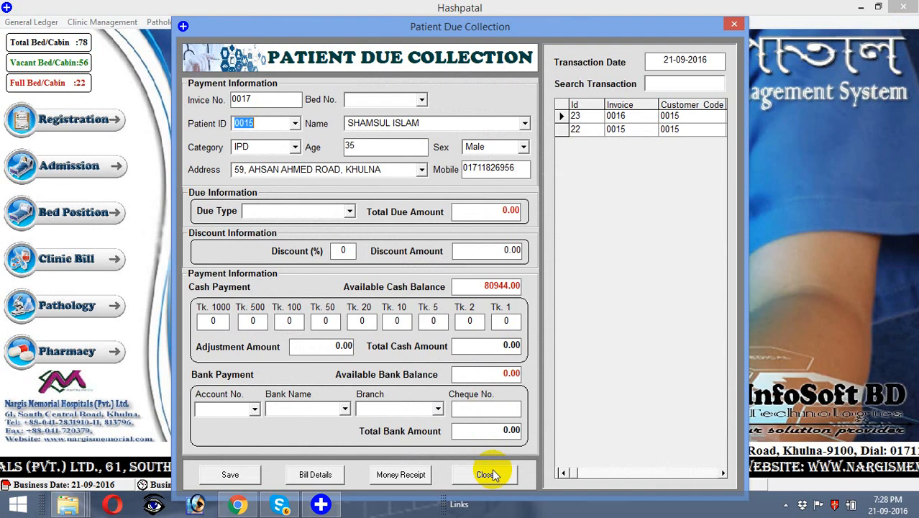
Step: Open IPD Patient Discharge and load patient 0015's admission with bed 716, Cardiology
left_click(486, 475)
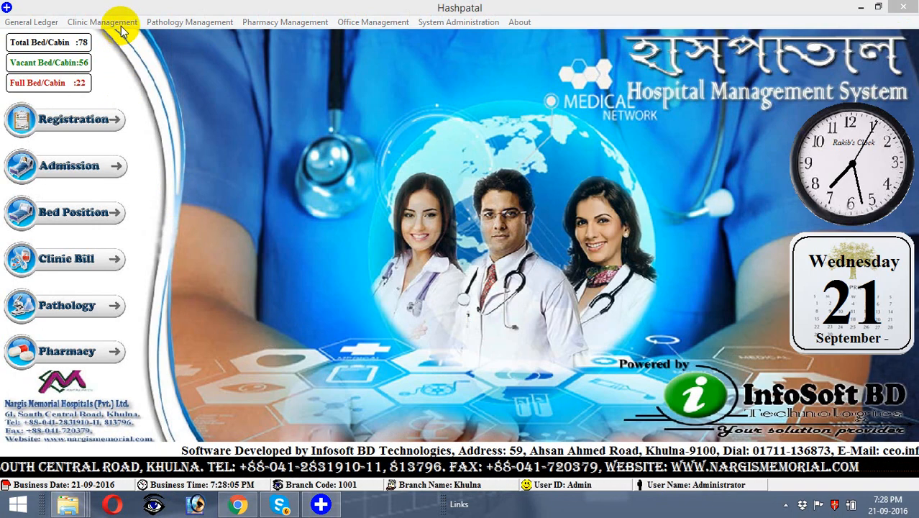
left_click(121, 23)
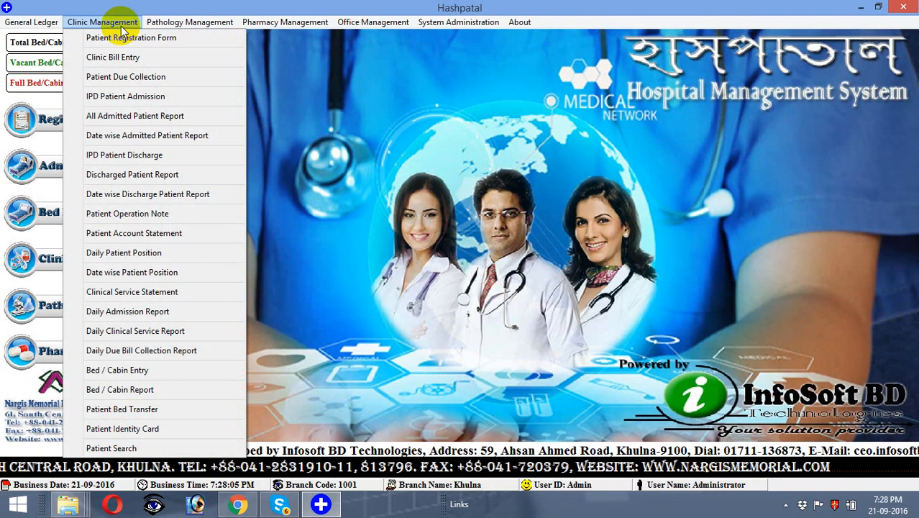
left_click(121, 157)
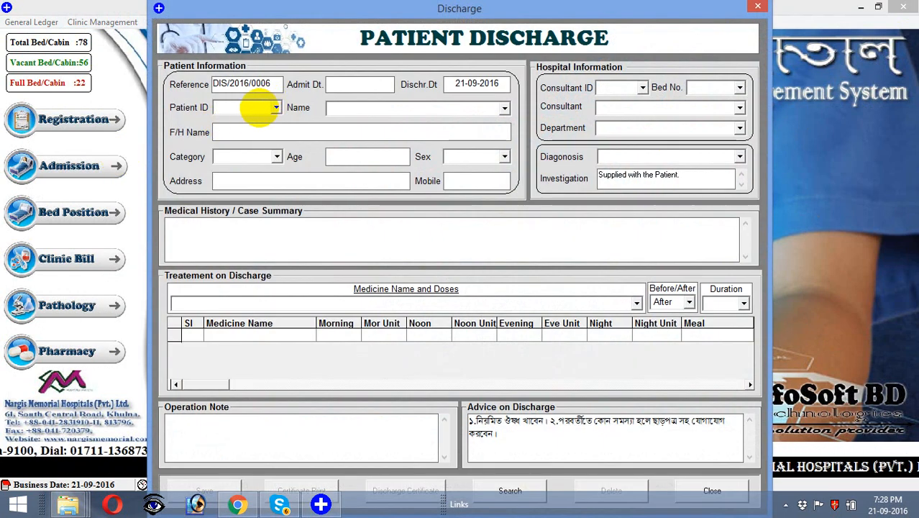
type("0015")
key("Return")
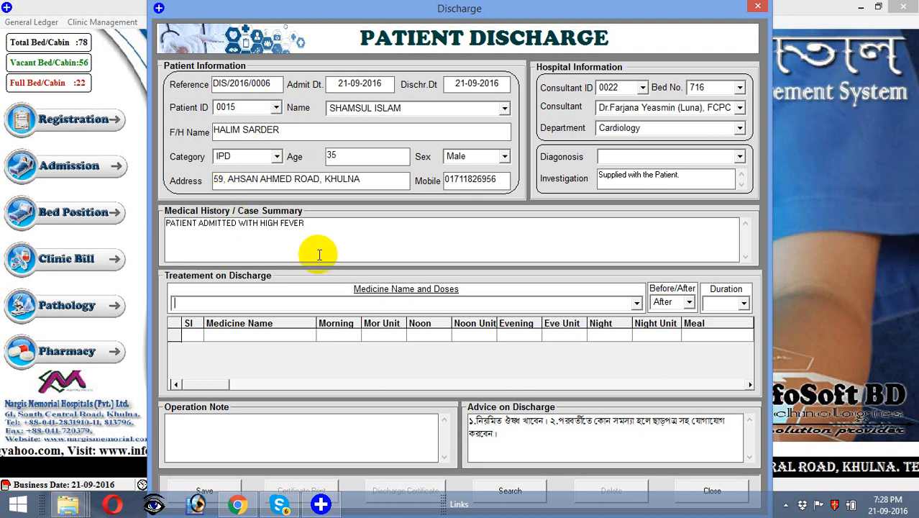
left_click(637, 305)
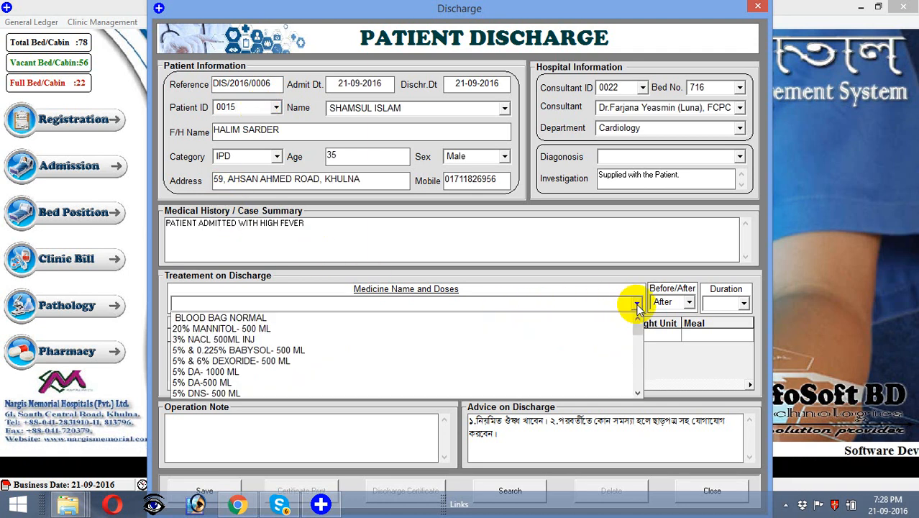
Step: Add ACICAL-M TAB at 1+1+1 to the discharge treatment list
left_click(639, 393)
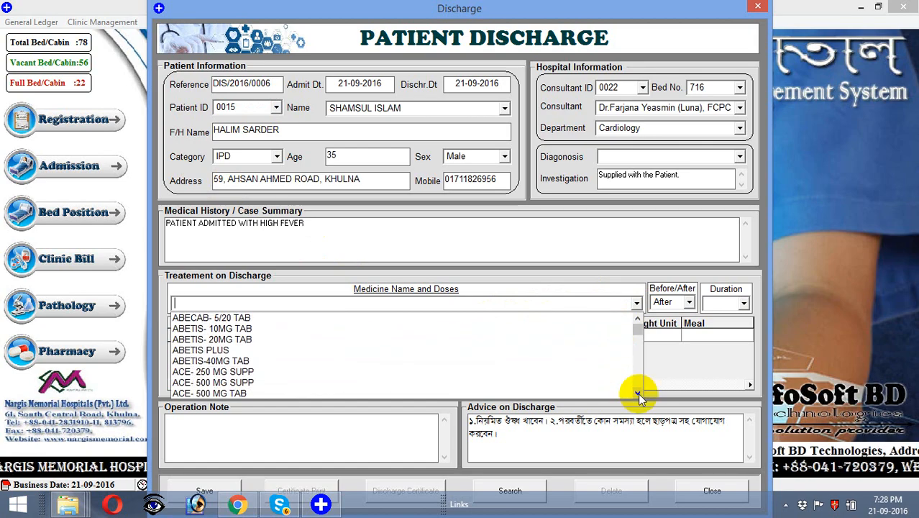
left_click(639, 393)
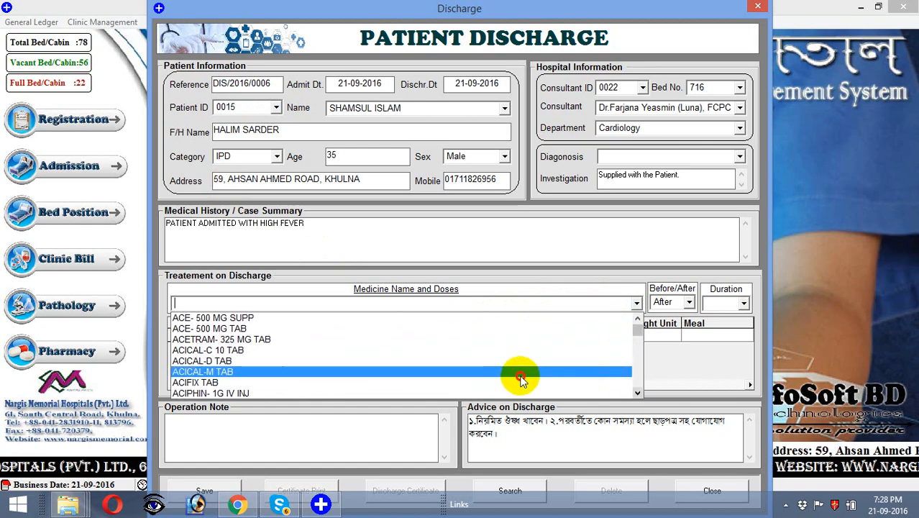
left_click(519, 376)
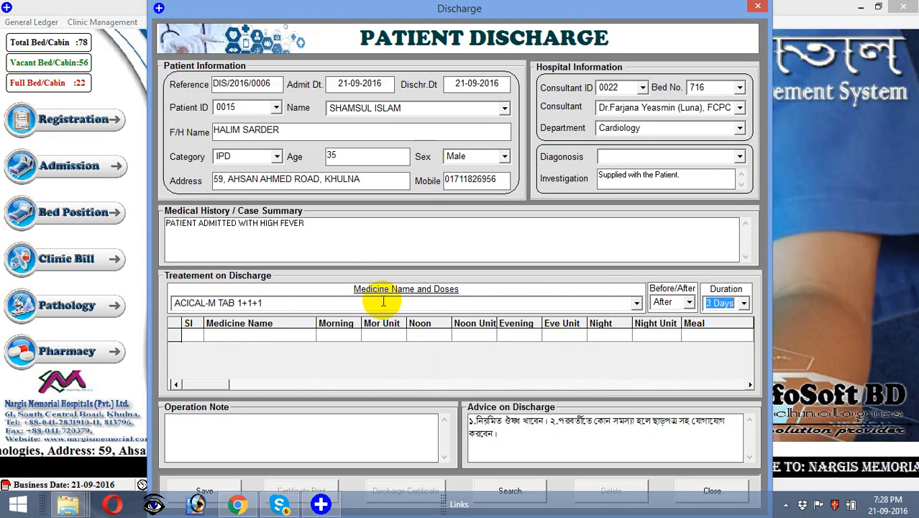
key("Return")
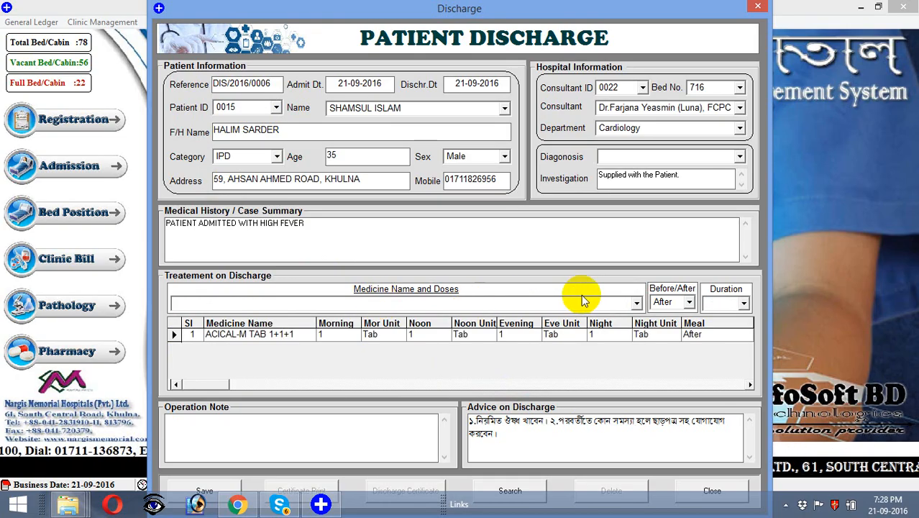
Step: Add ACICAL-C 10 TAB at 1+0+1 as the second discharge medicine
left_click(636, 304)
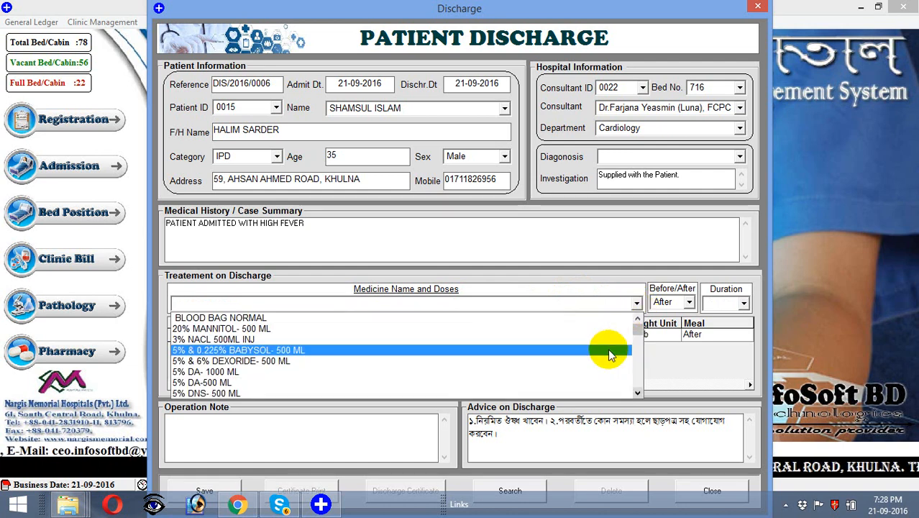
scroll(638, 393, "down", 4)
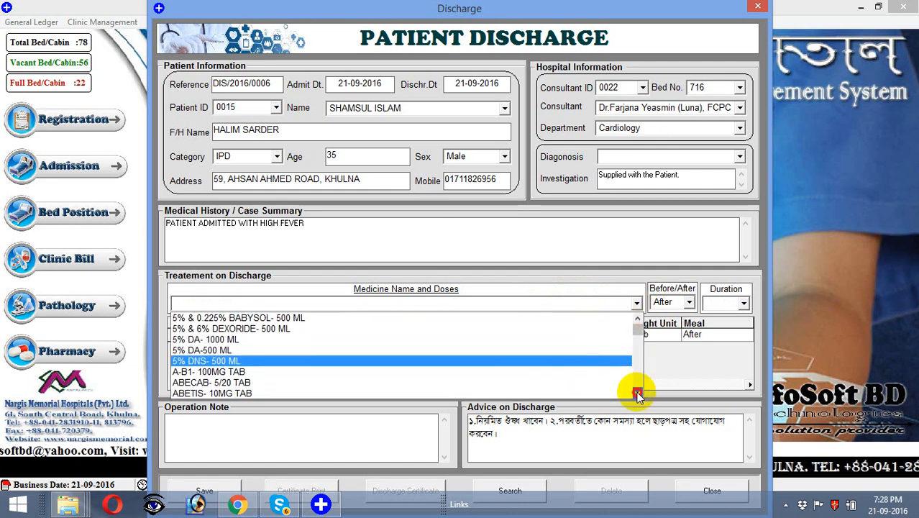
left_click(417, 380)
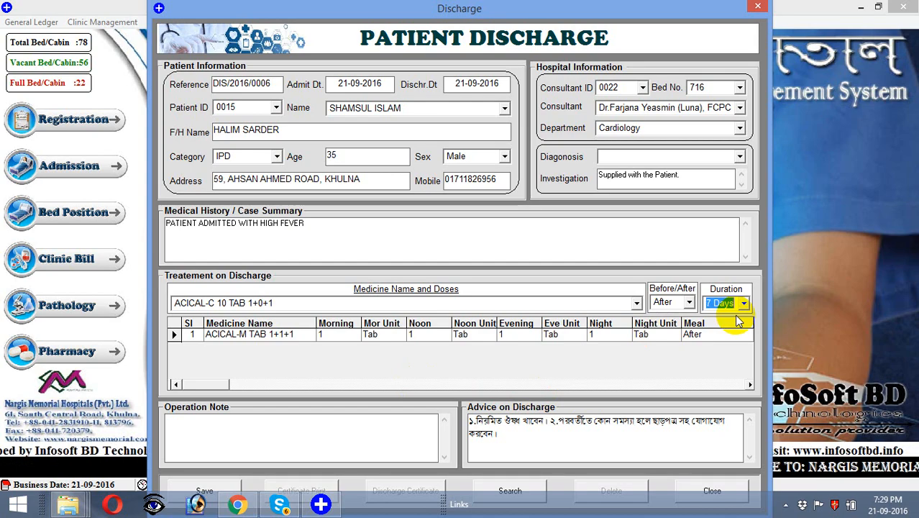
key("Return")
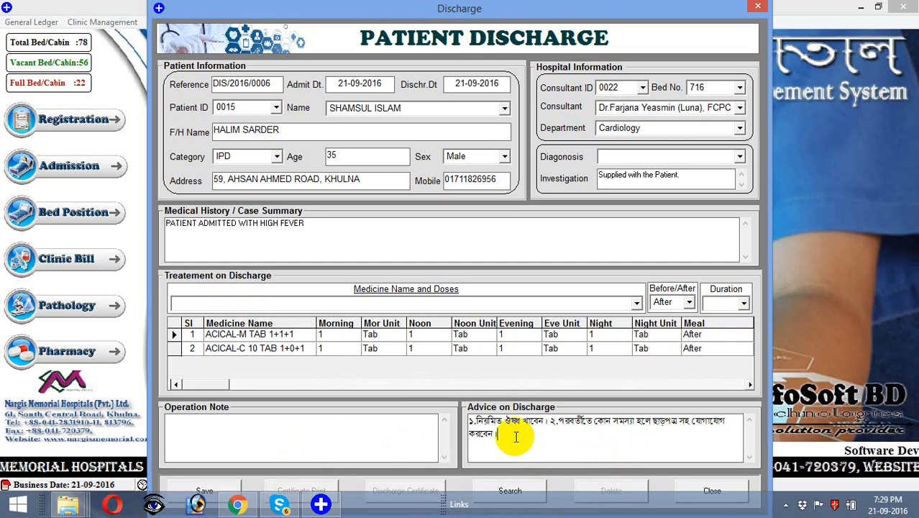
Step: Save the discharge, scroll through certificate DIS/2016/0006's medicine list, then close the preview
left_click(238, 488)
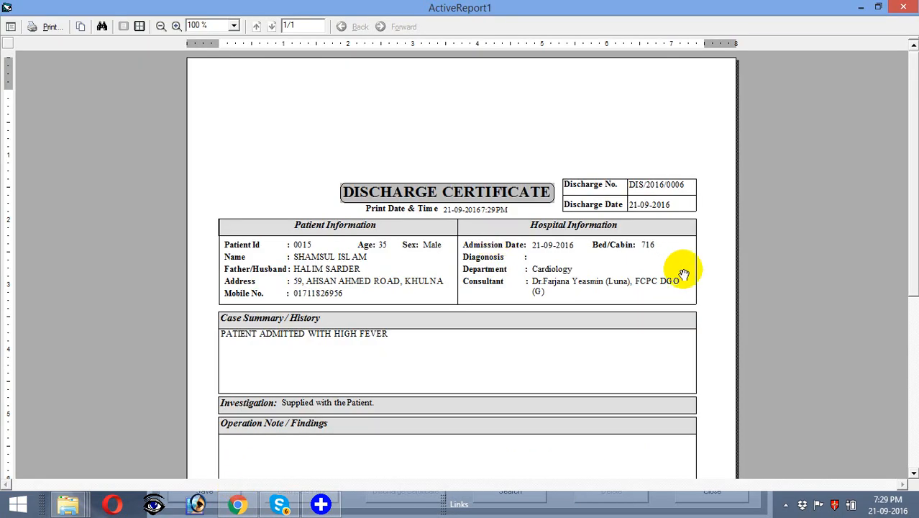
left_click(914, 473)
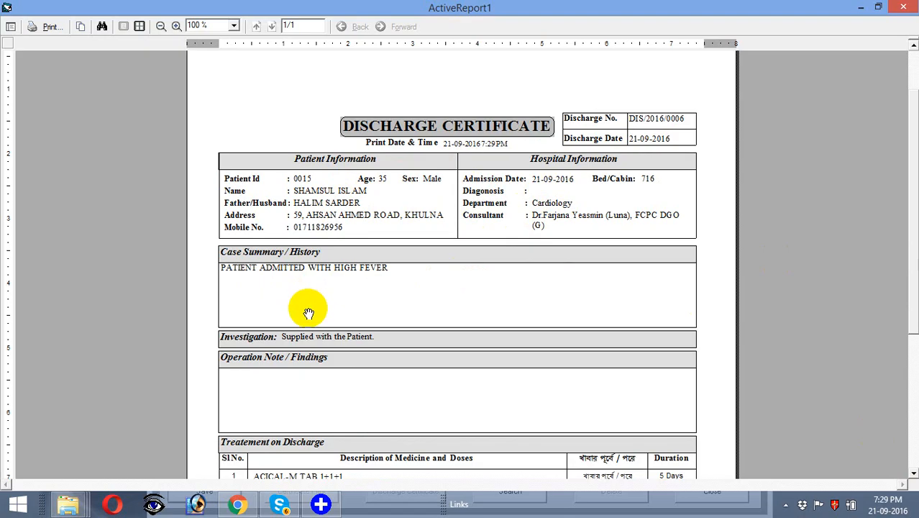
left_click_drag(308, 311, 305, 256)
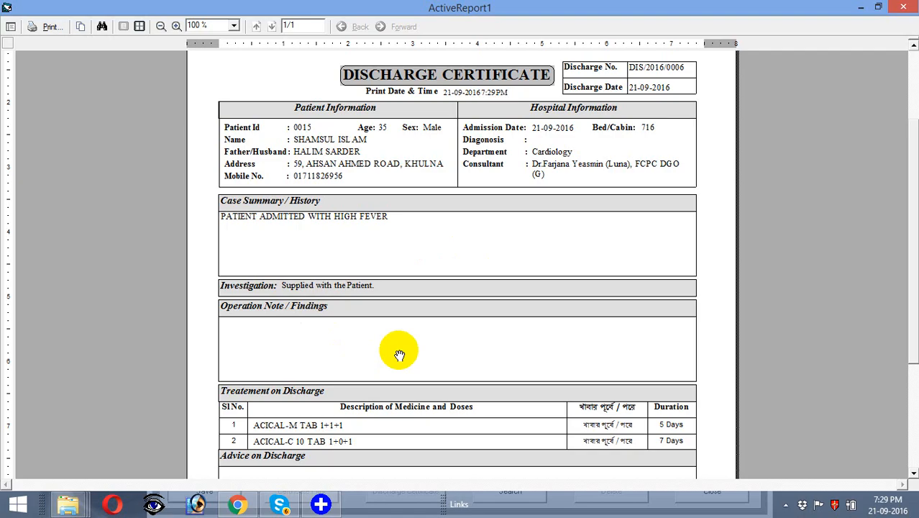
left_click_drag(397, 351, 382, 225)
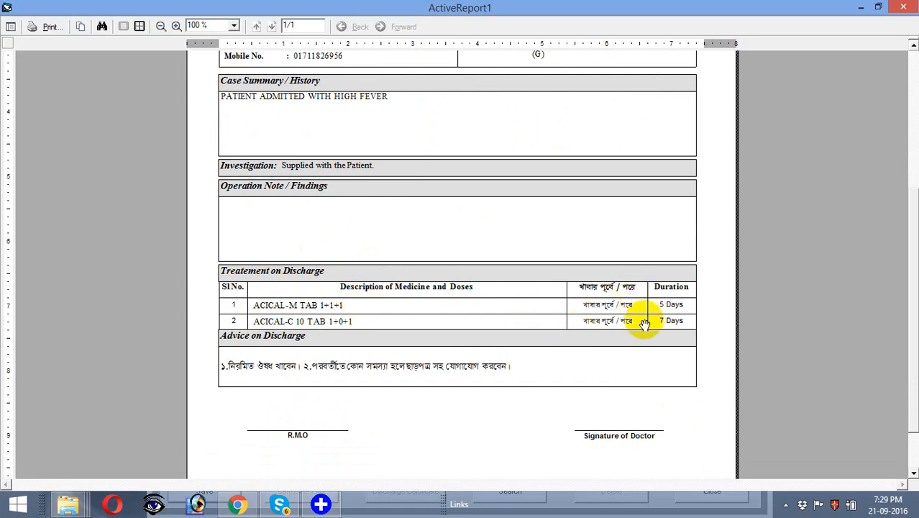
scroll(912, 475, "down", 2)
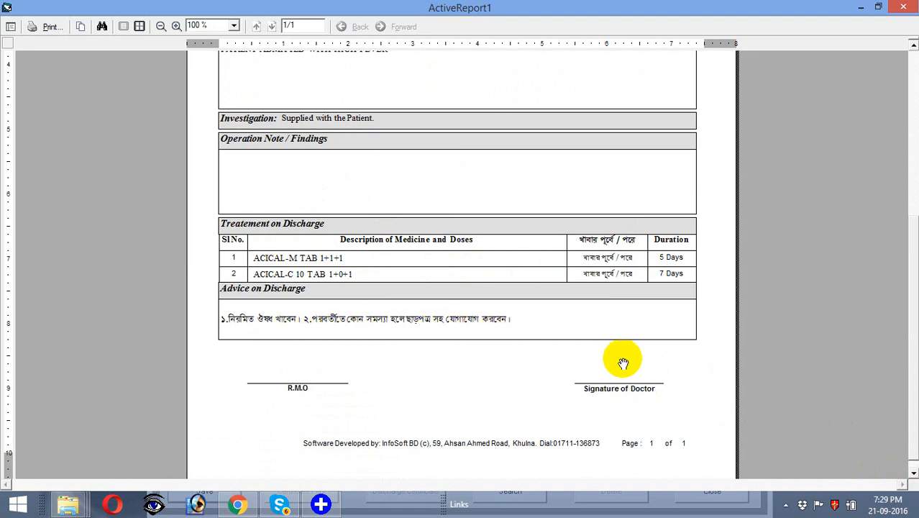
left_click(914, 474)
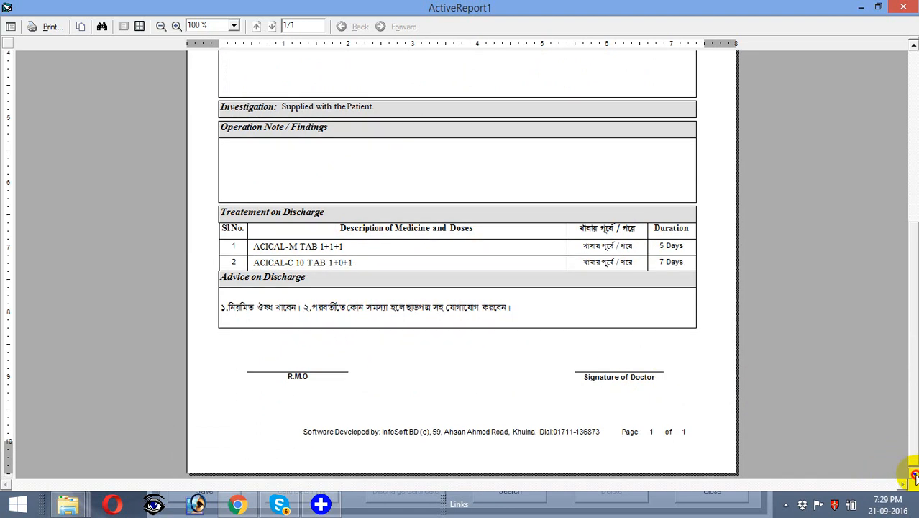
left_click(902, 8)
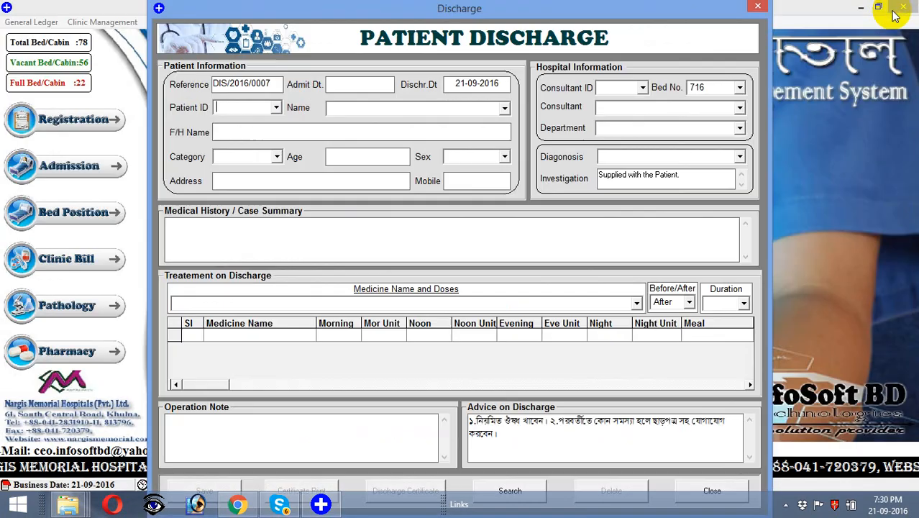
Step: Dismiss the 'Patient not yet Admitted!' warning and close the blank DIS/2016/0007 discharge form
left_click(706, 484)
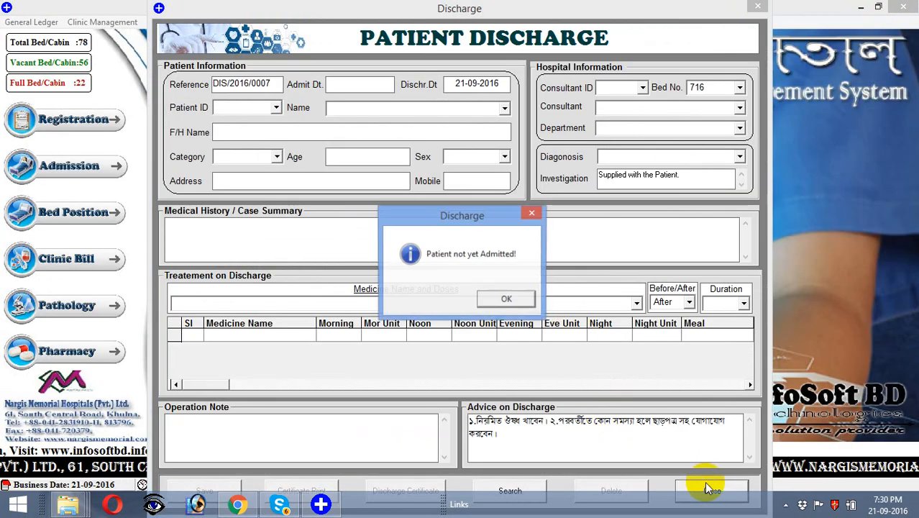
left_click(519, 303)
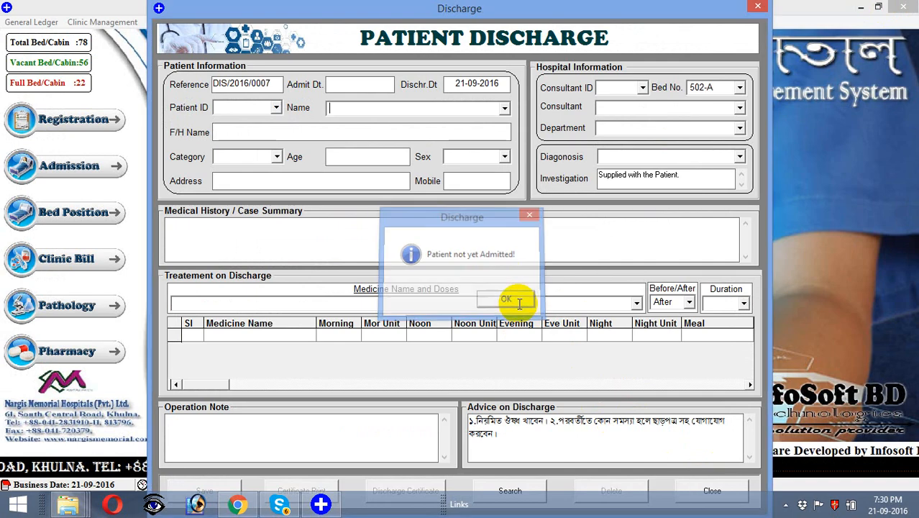
left_click(710, 491)
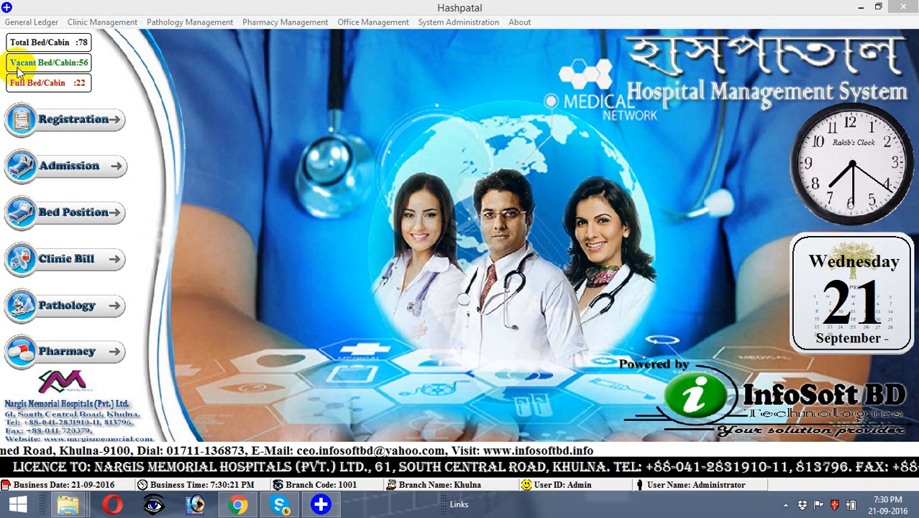
left_click(46, 85)
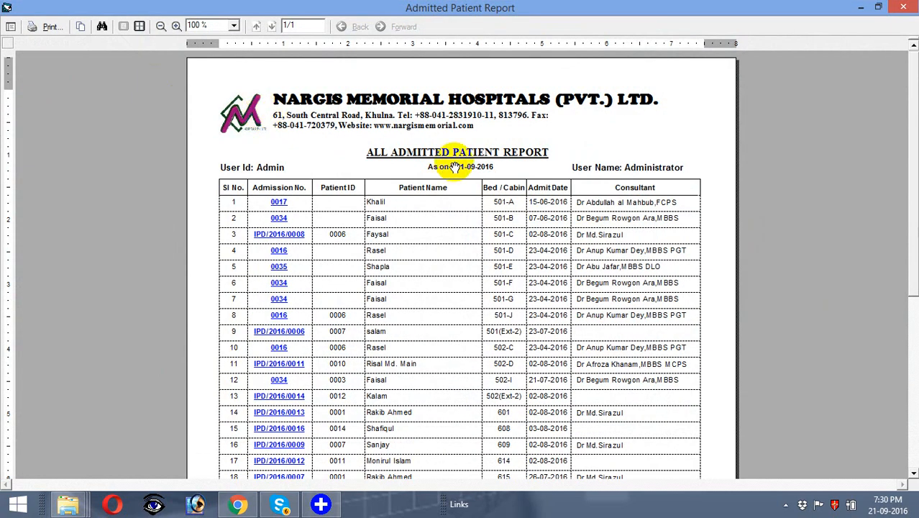
left_click(913, 473)
left_click(914, 473)
left_click(914, 474)
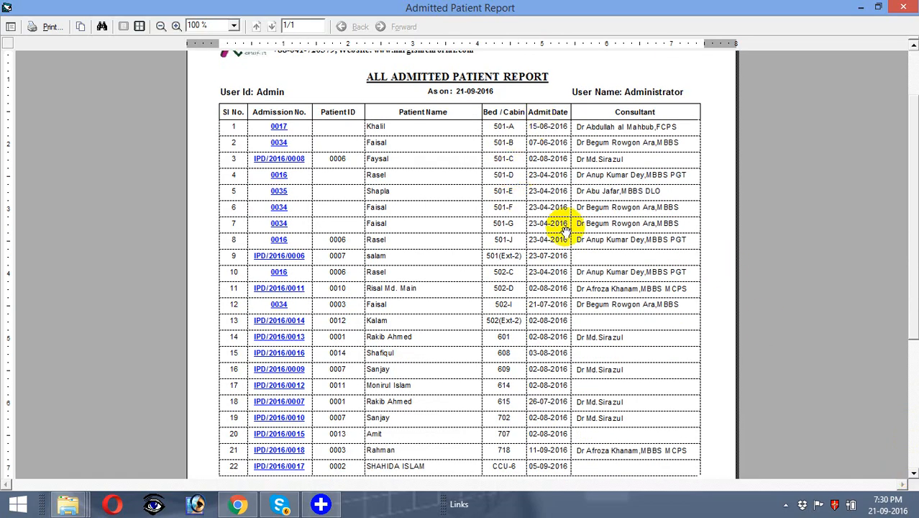
left_click(914, 474)
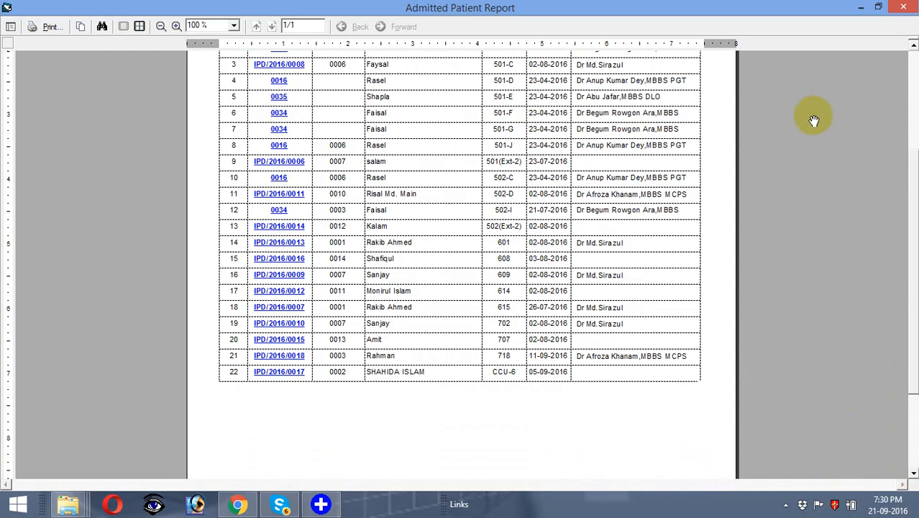
left_click(899, 10)
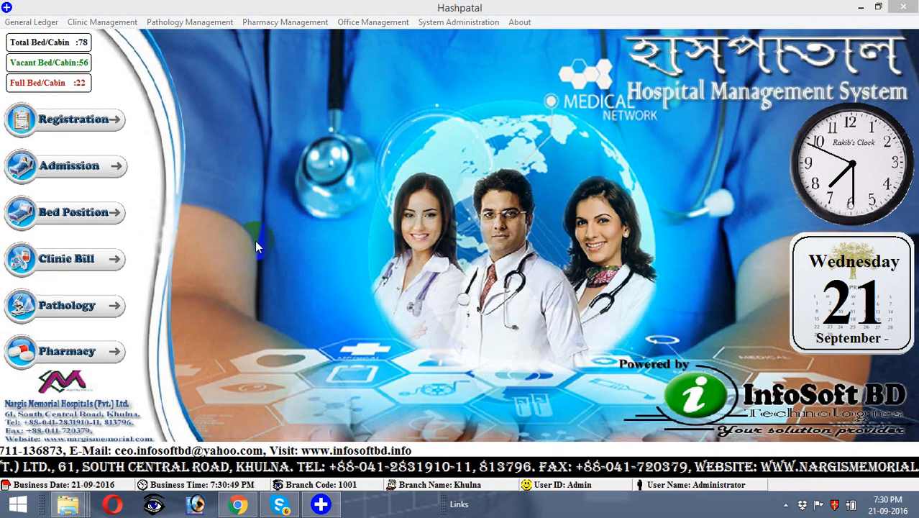
left_click(112, 213)
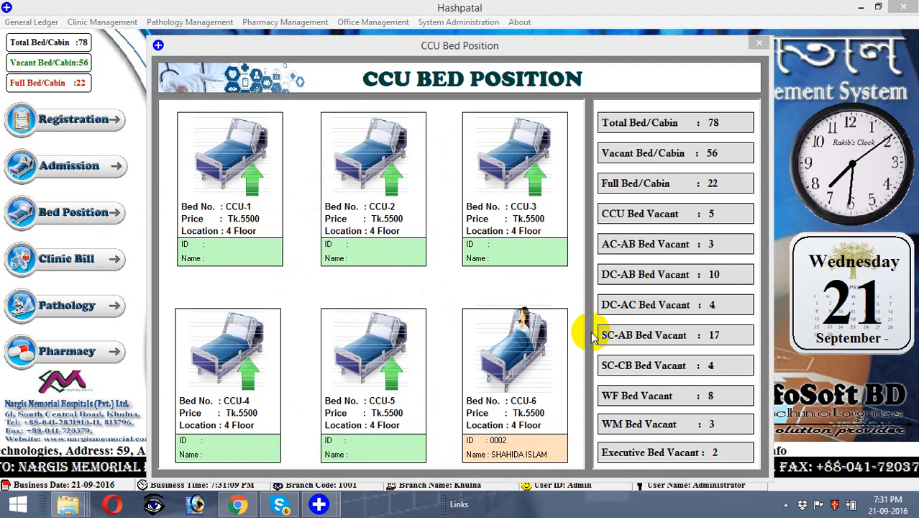
left_click(665, 244)
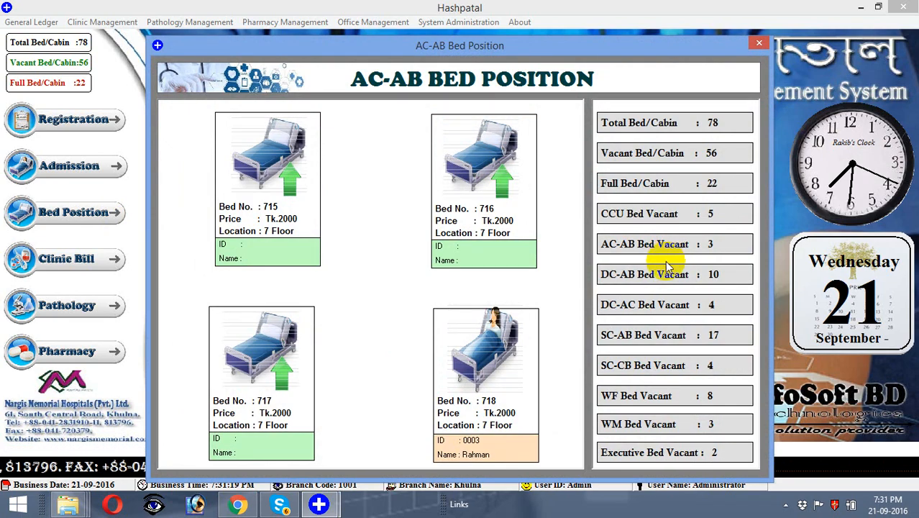
left_click(651, 337)
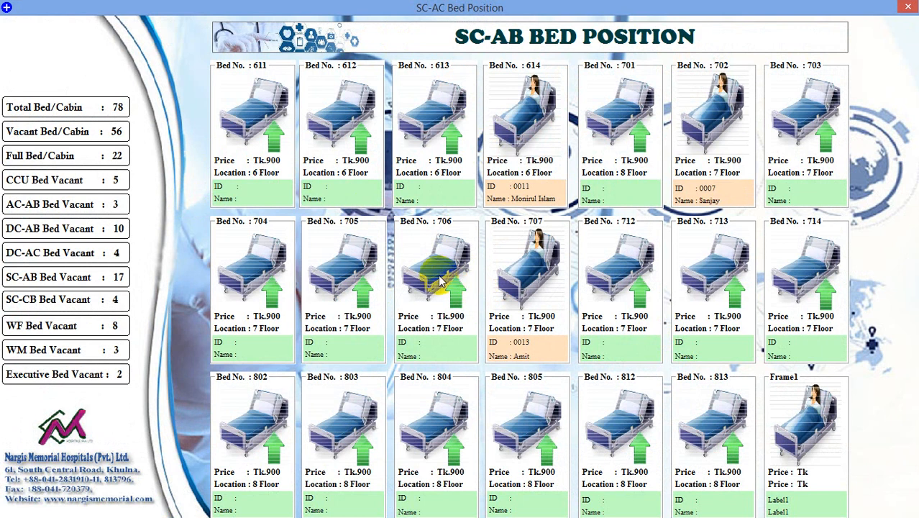
left_click(910, 6)
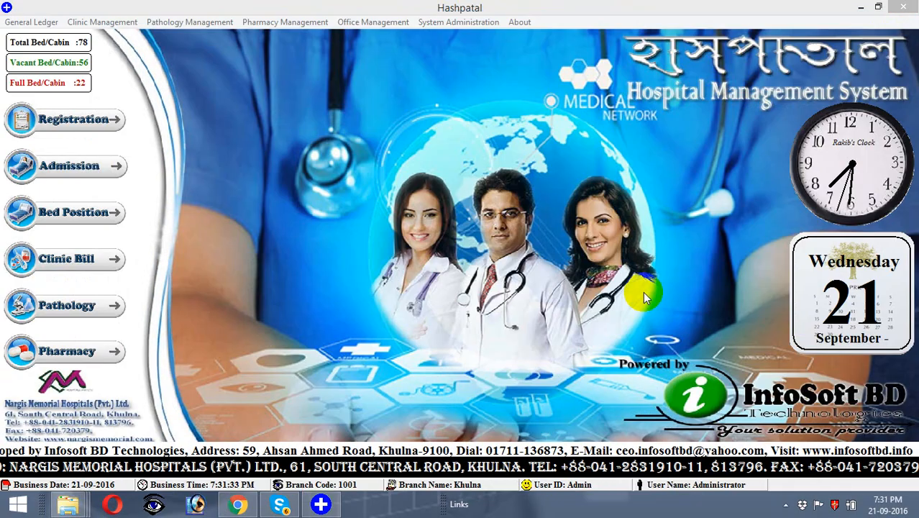
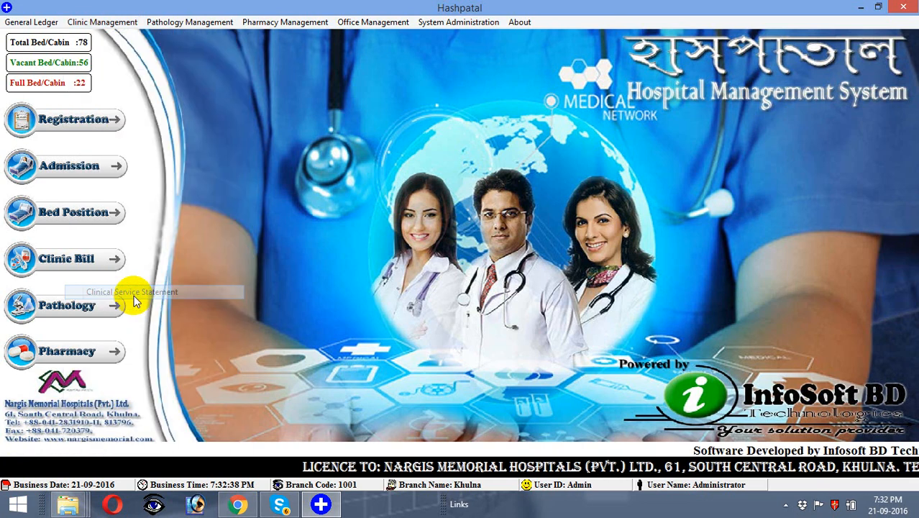
Step: Review the Daily Clinical Service Report, then open the Daily Due Bill Collection Report for 21-09-2016
left_click(583, 244)
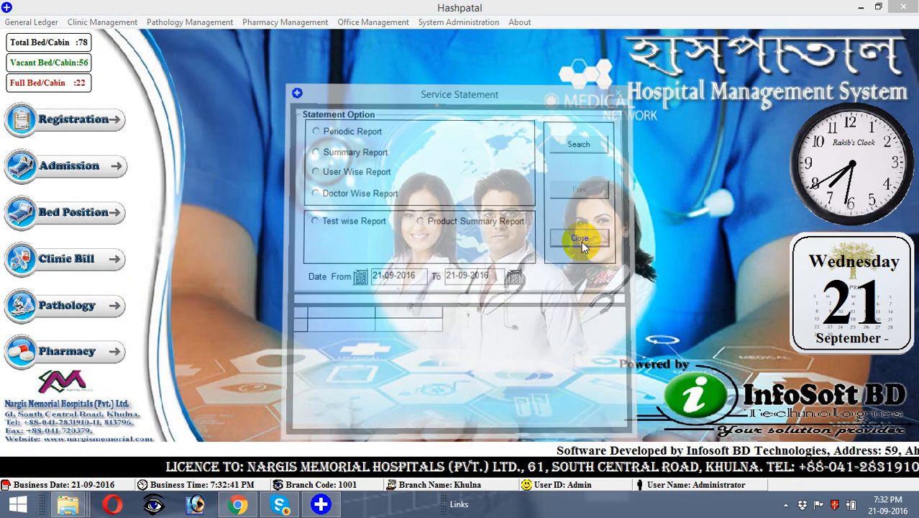
left_click(105, 22)
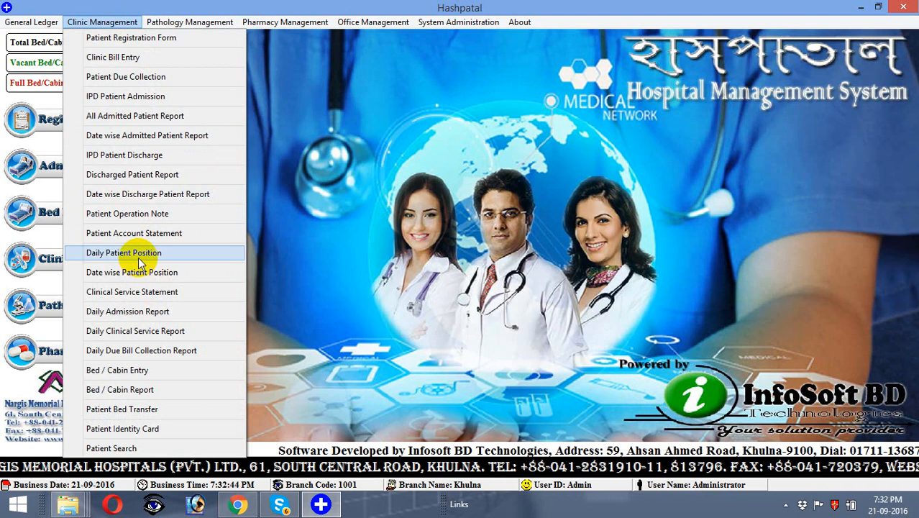
left_click(142, 332)
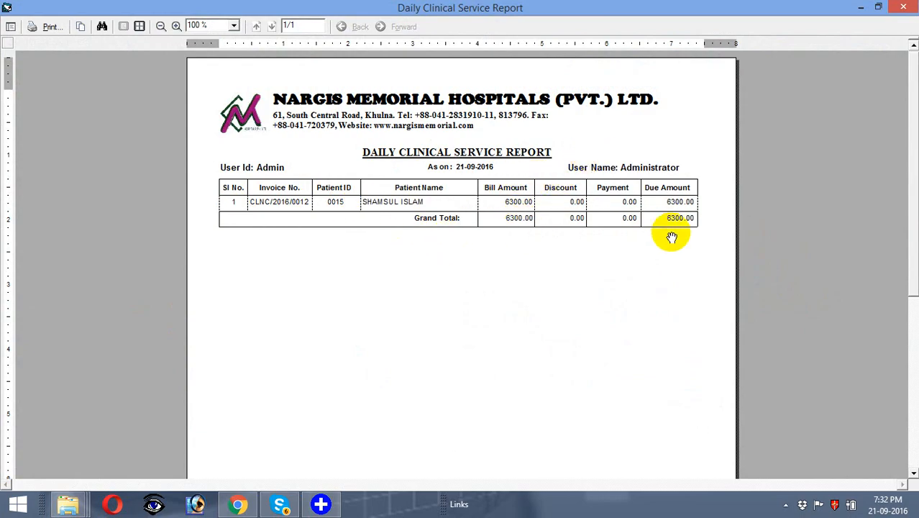
left_click(905, 7)
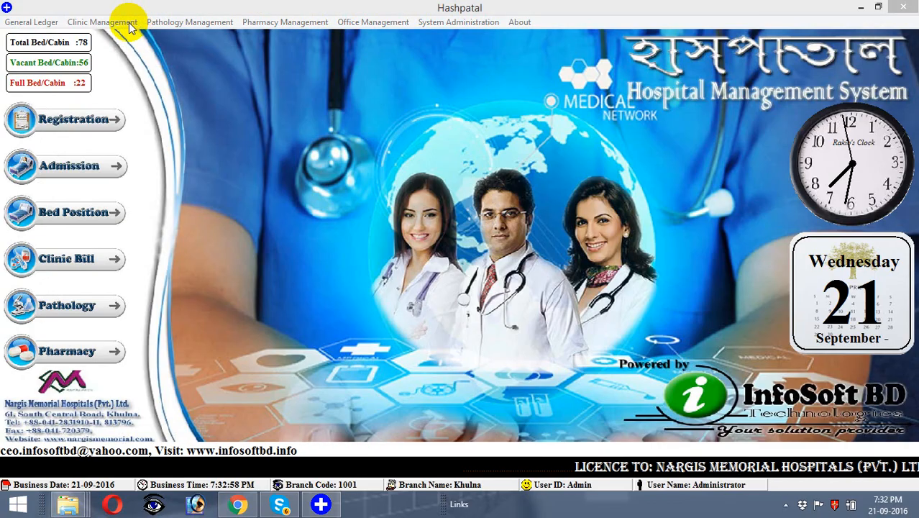
left_click(103, 22)
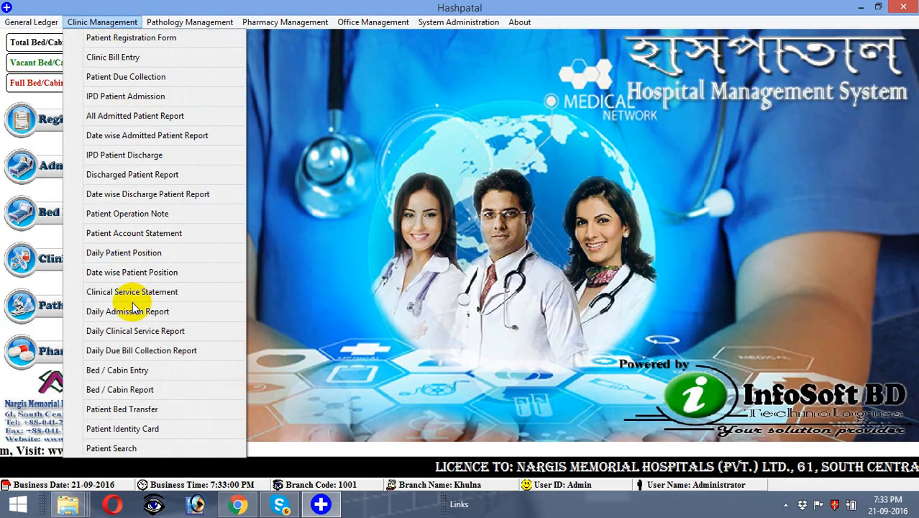
left_click(131, 351)
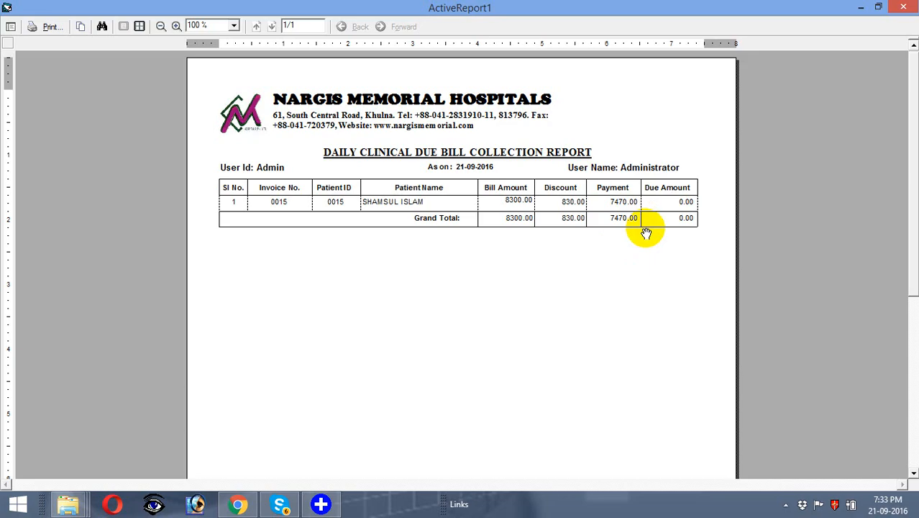
Step: Check the All Admitted Patient Report down to its Grand Total row, then close it
left_click(908, 7)
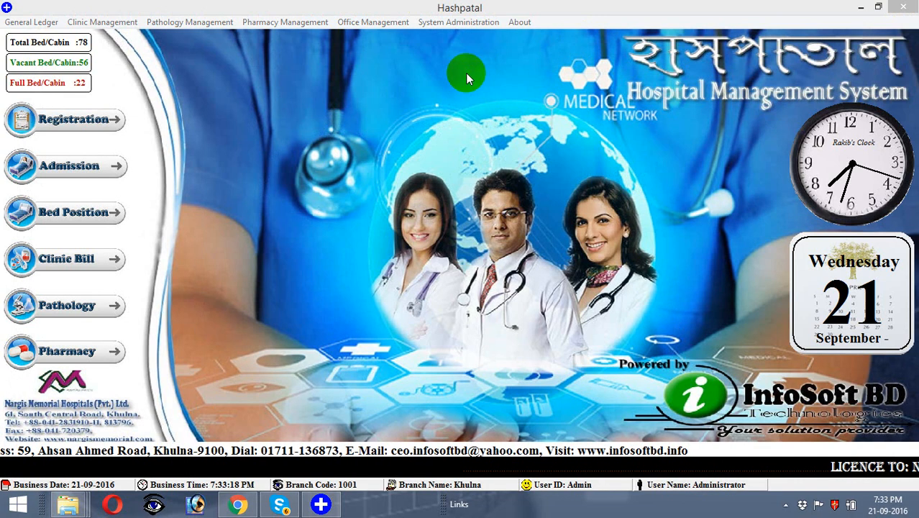
left_click(121, 23)
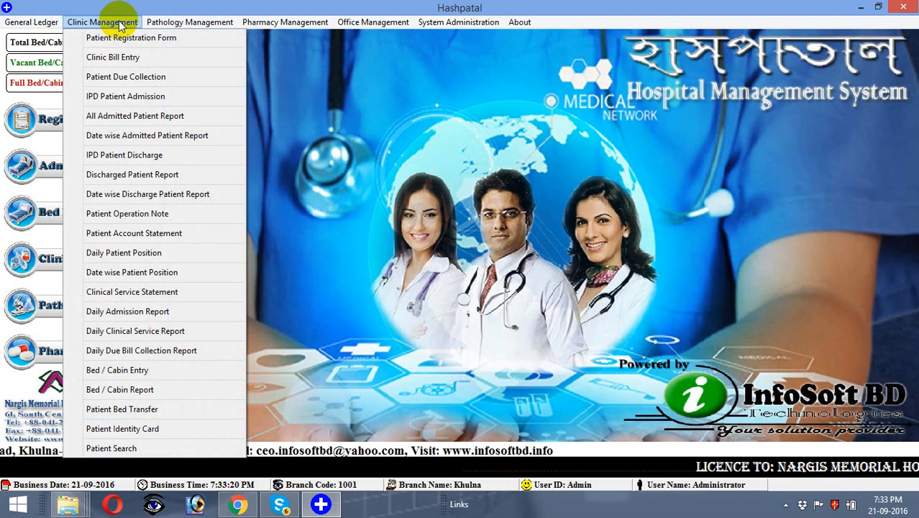
left_click(135, 117)
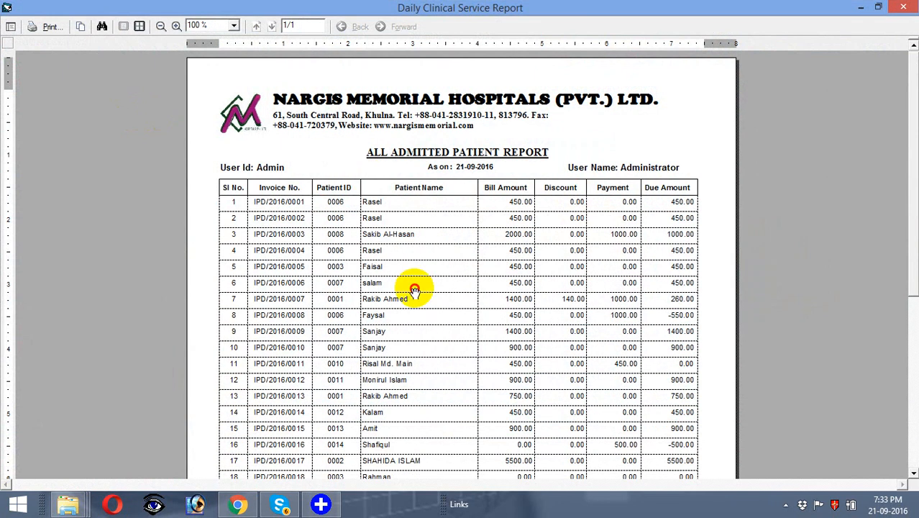
left_click_drag(416, 290, 390, 137)
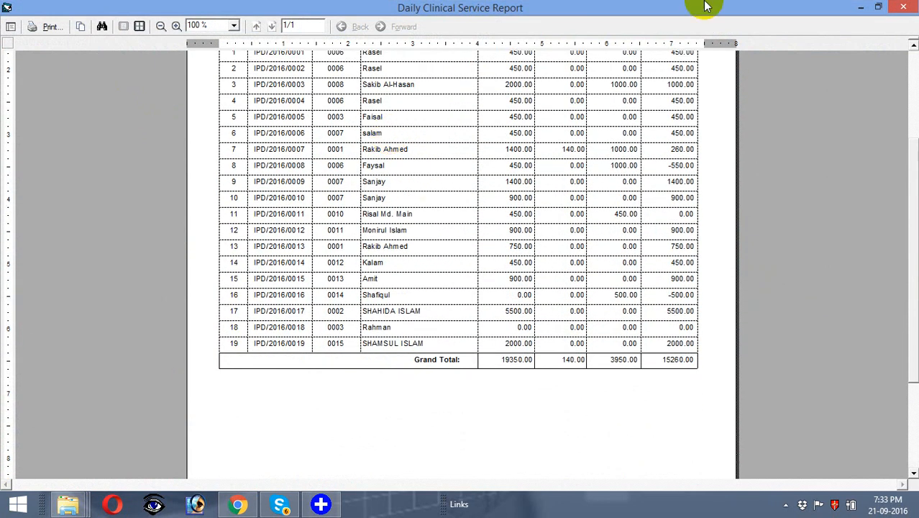
left_click(903, 7)
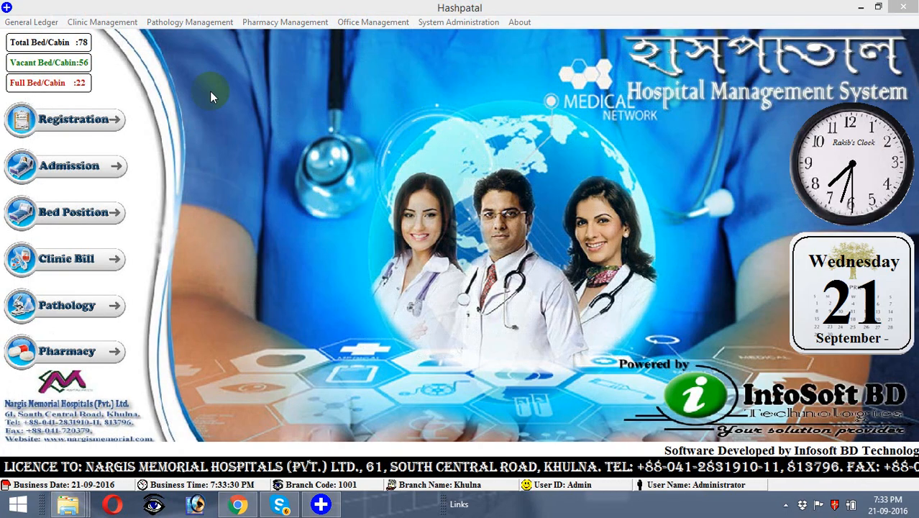
Step: Review the Discharged Patient Report listing six discharges, then close it
left_click(103, 22)
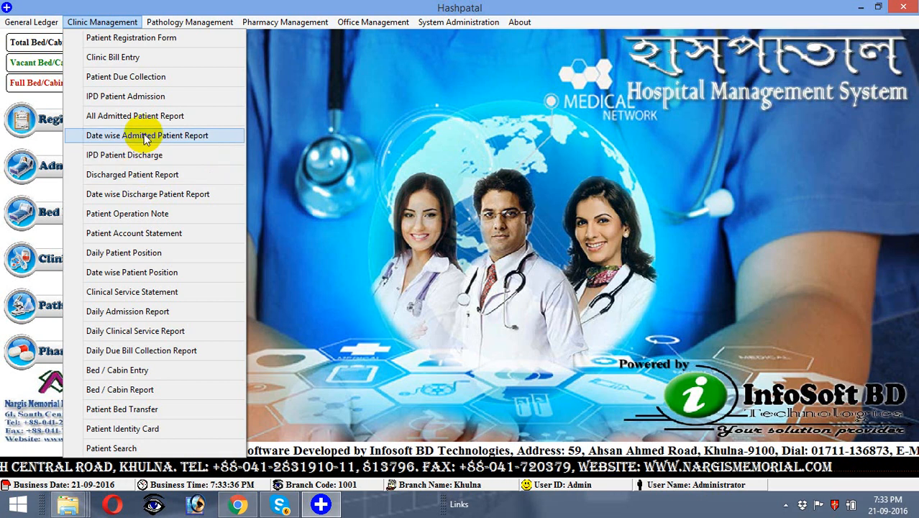
left_click(141, 177)
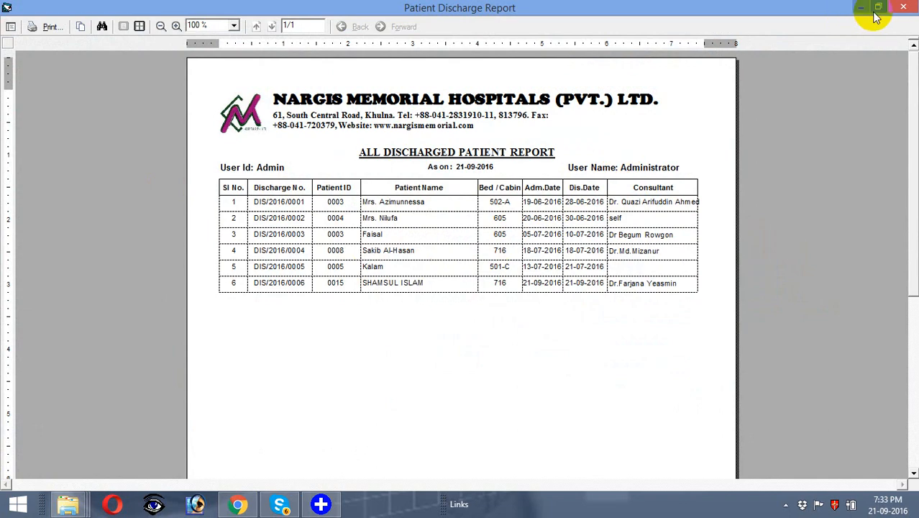
left_click(905, 8)
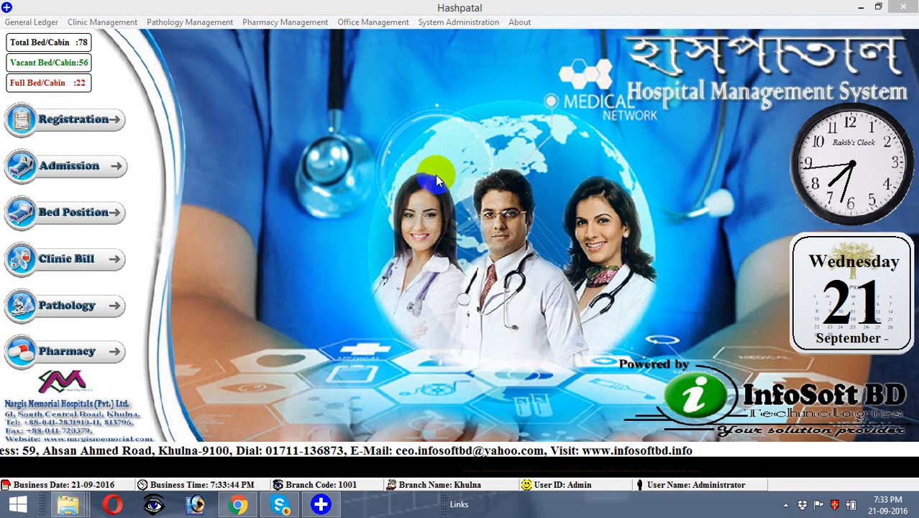
Step: Review today's Daily Cash Flow Statement, then close it
left_click(25, 24)
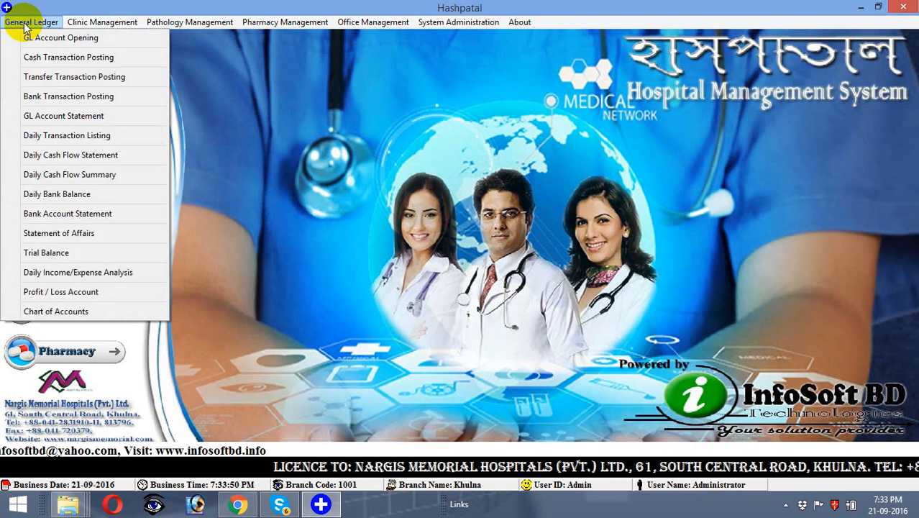
left_click(33, 154)
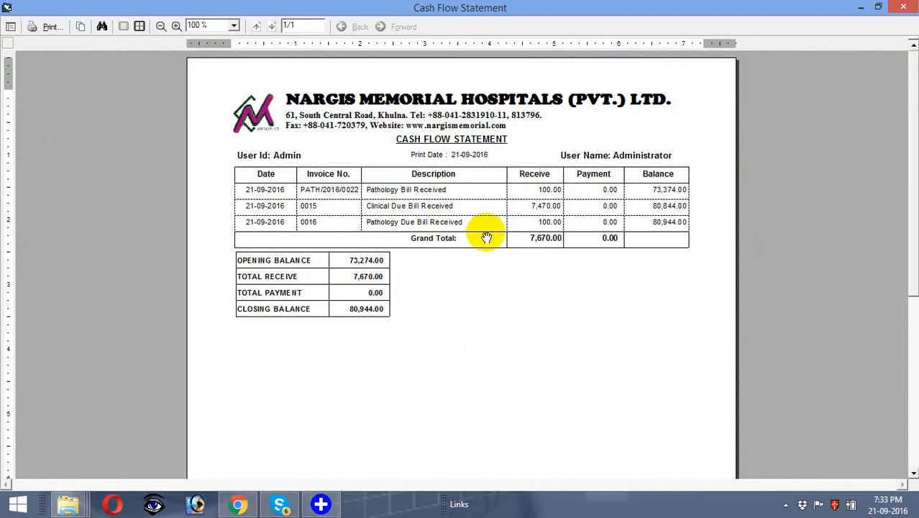
left_click(905, 7)
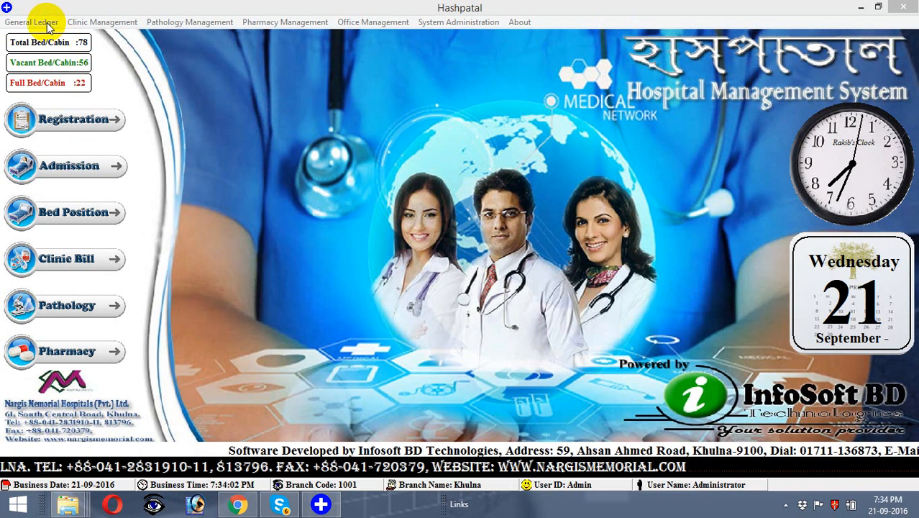
Step: Show today's Daily Cash Flow Summary, with receipts totalling 7,670.00
left_click(48, 25)
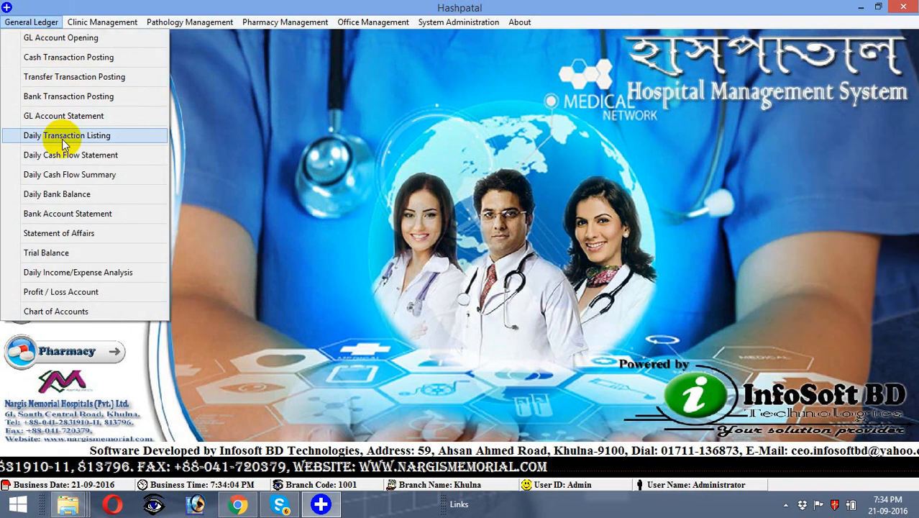
left_click(61, 174)
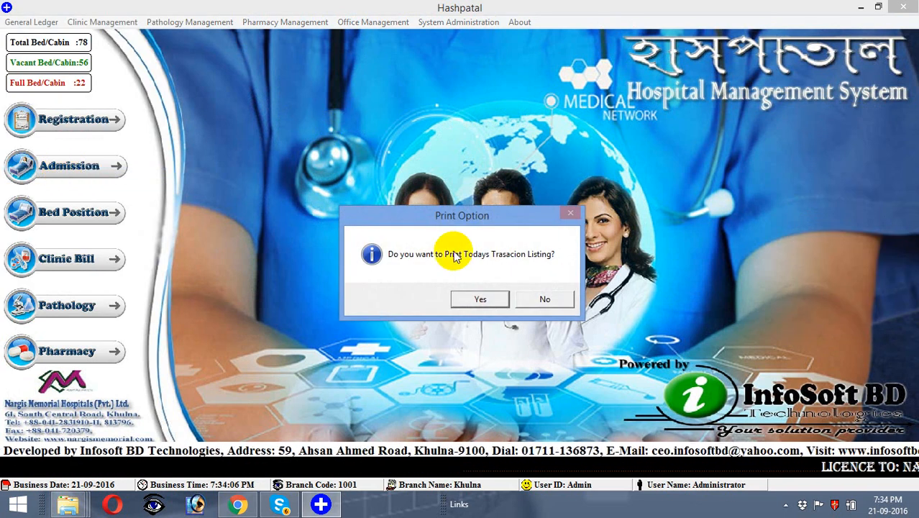
left_click(478, 300)
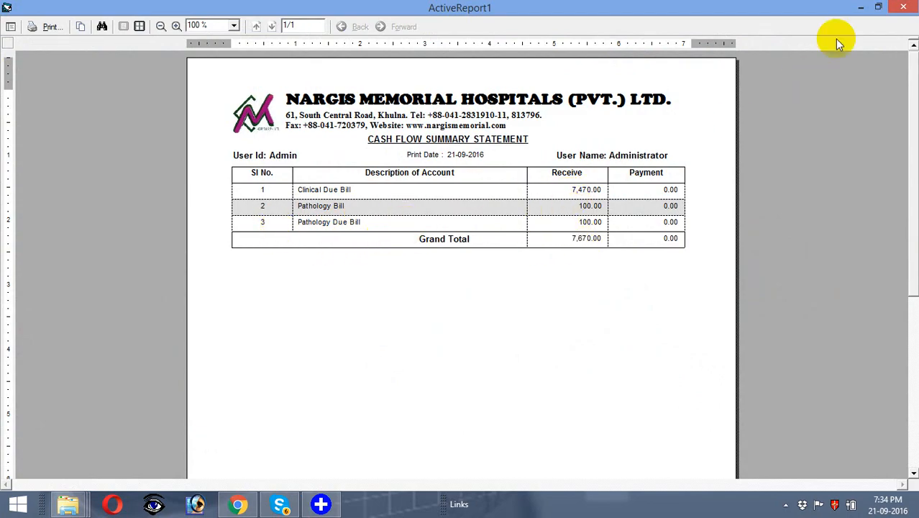
Step: Generate the Trial Balance, look over its rows and totals, then close it
left_click(902, 10)
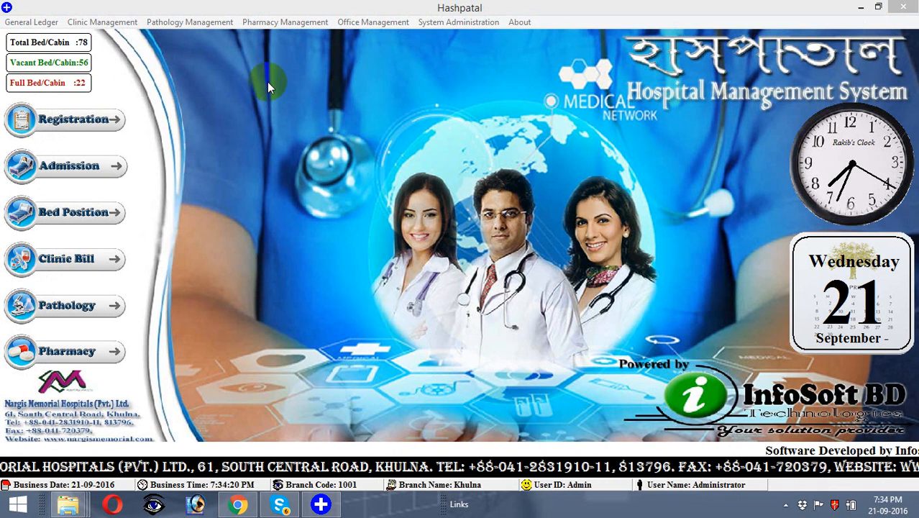
left_click(33, 21)
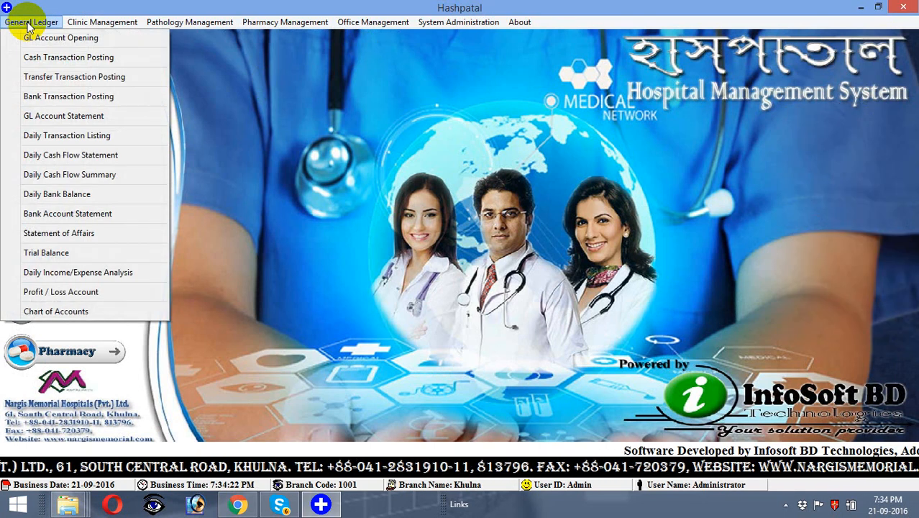
left_click(27, 253)
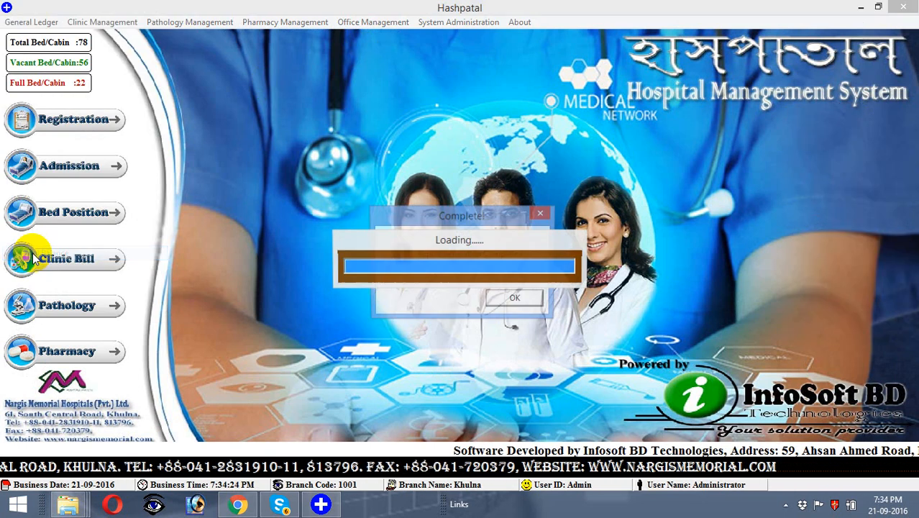
left_click(535, 300)
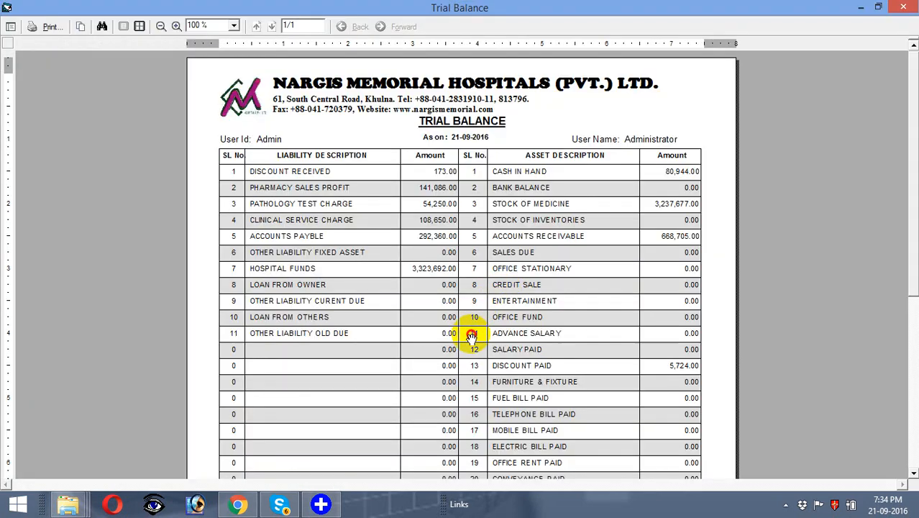
left_click_drag(472, 335, 459, 279)
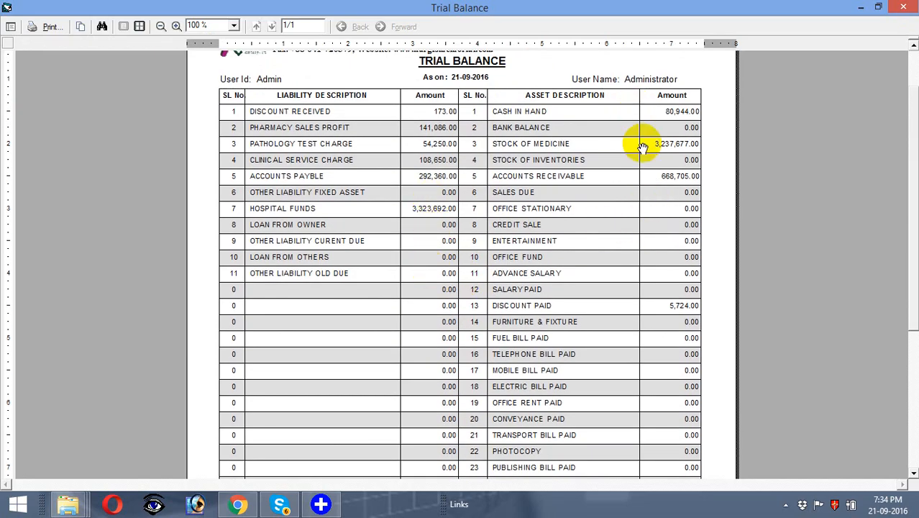
mouse_move(627, 240)
left_mouse_down()
mouse_move(620, 214)
mouse_move(642, 146)
mouse_move(625, 121)
mouse_move(630, 202)
mouse_move(618, 238)
left_mouse_up()
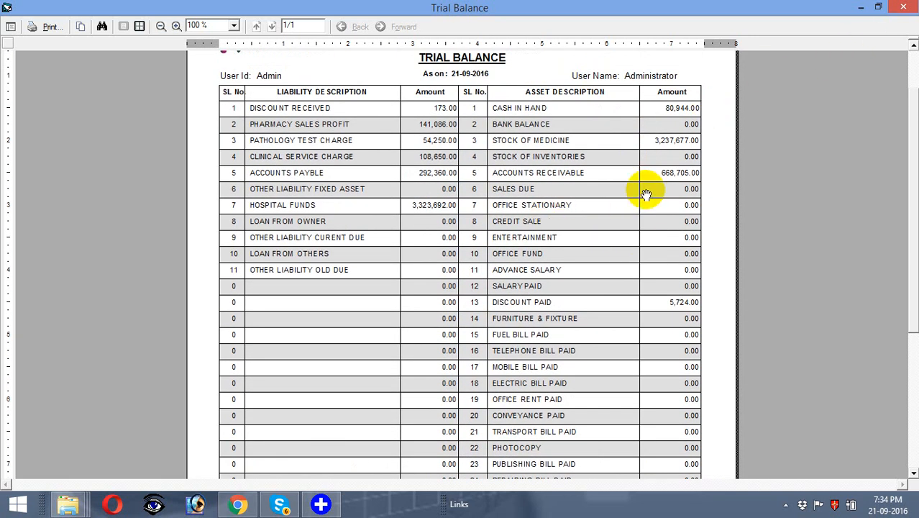
left_click(905, 7)
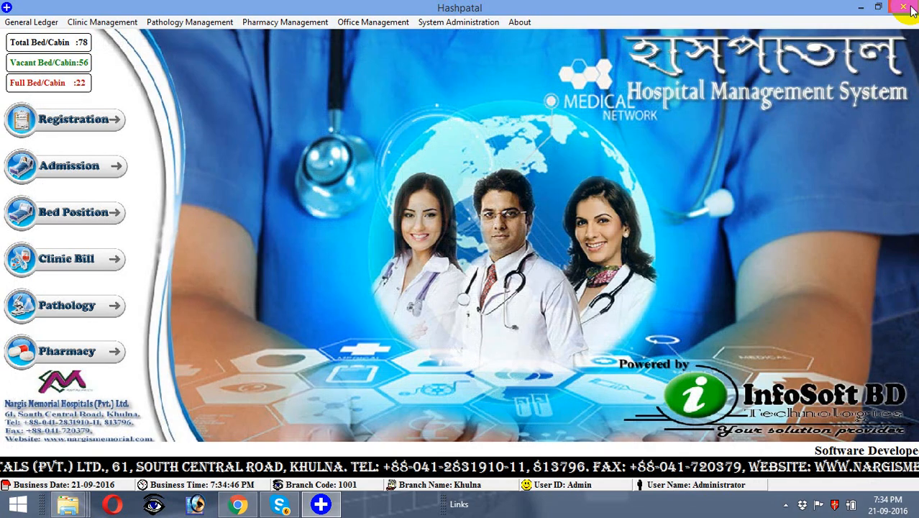
Step: Review the Profit / Loss Account showing 298,435.00 profit, then close it
left_click(49, 24)
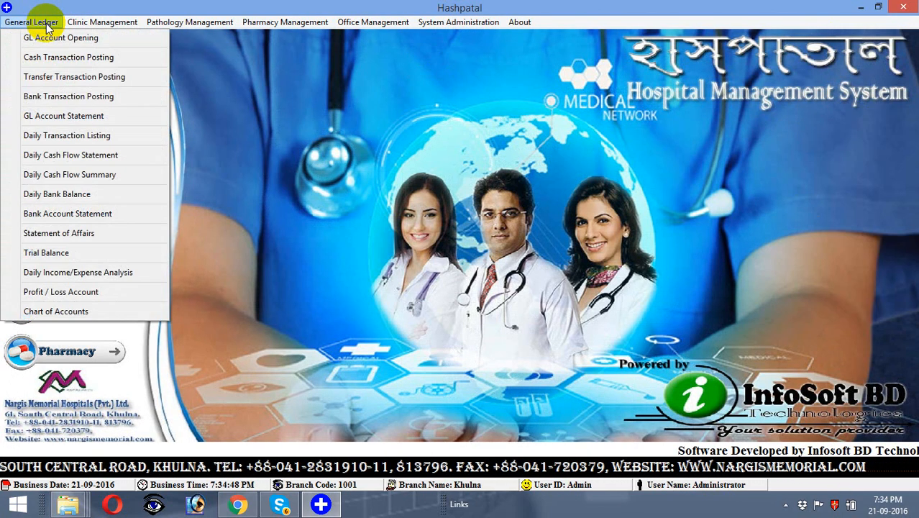
left_click(63, 292)
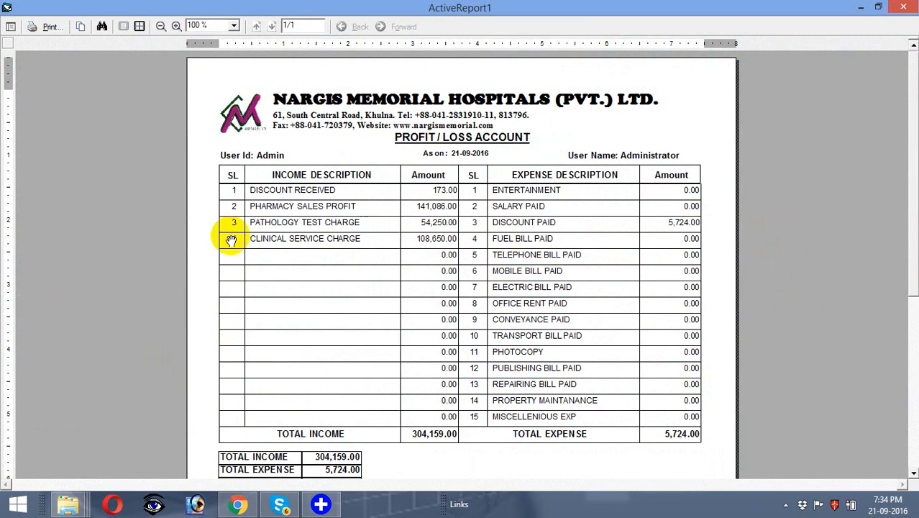
left_click_drag(386, 284, 385, 247)
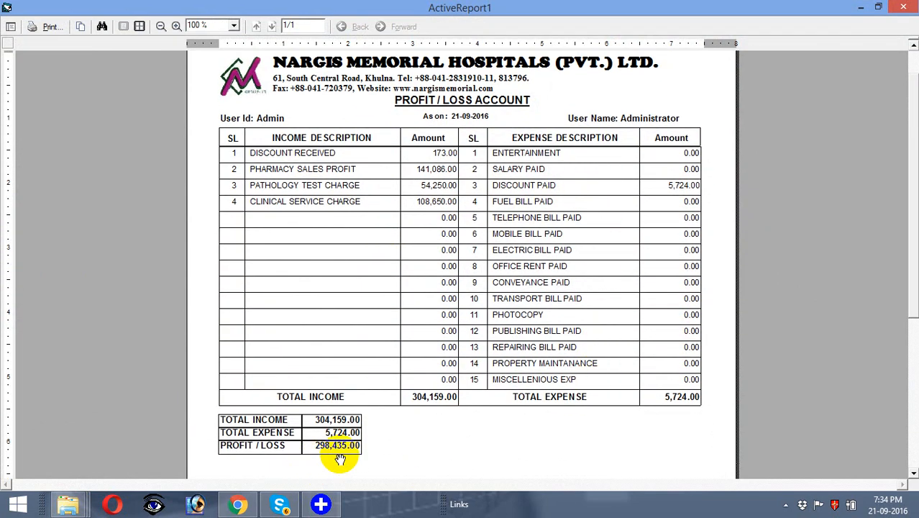
left_click(903, 9)
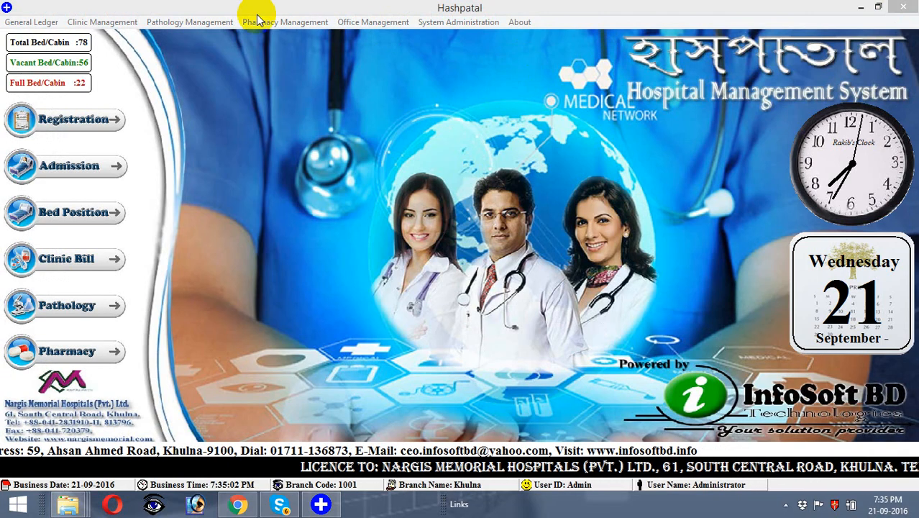
Step: In Cash Transaction Posting, choose ELECTRIC BILL PAID as the account head
left_click(51, 23)
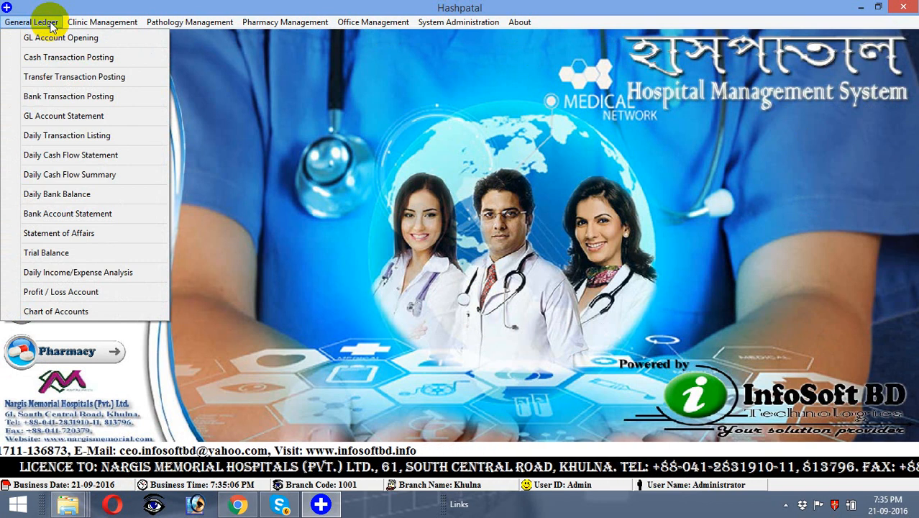
left_click(46, 58)
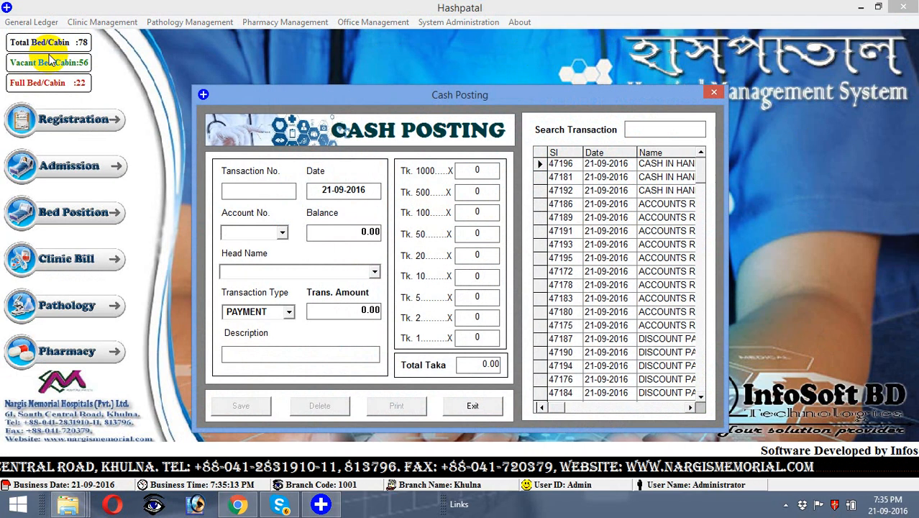
left_click(374, 272)
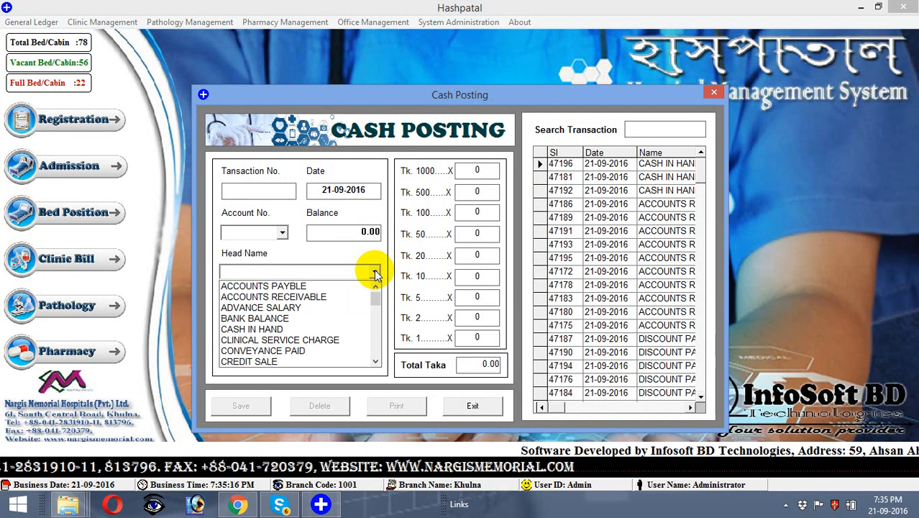
type("E")
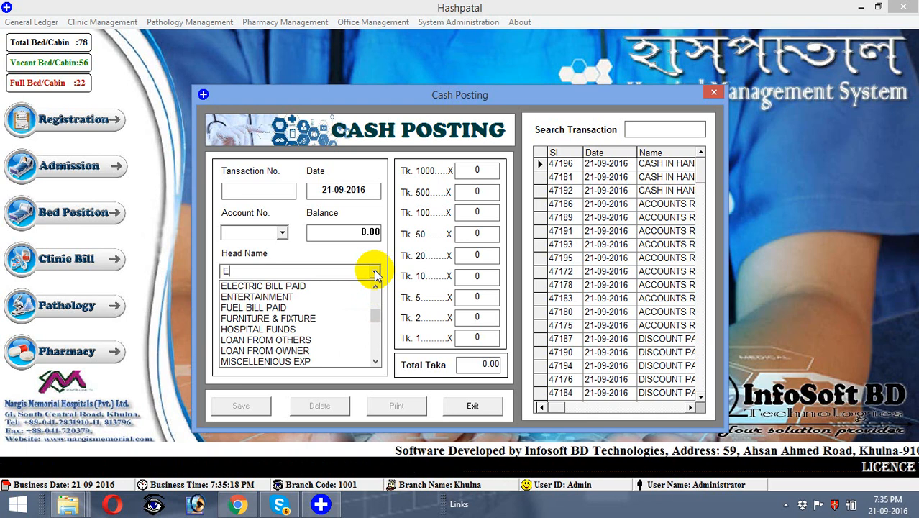
key("Down")
key("Return")
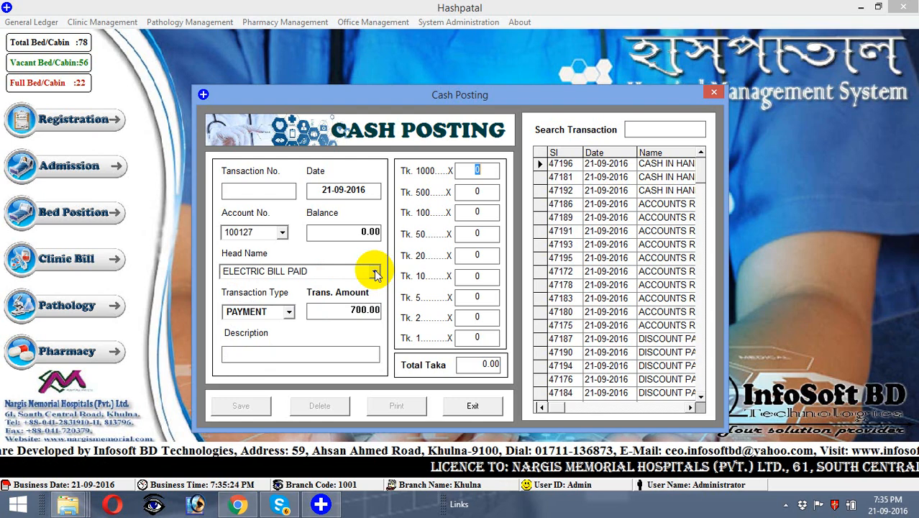
Step: Save the 700.00 payment described 'BILL FOR THE M/O SEP-16' and close Cash Posting
key("Return")
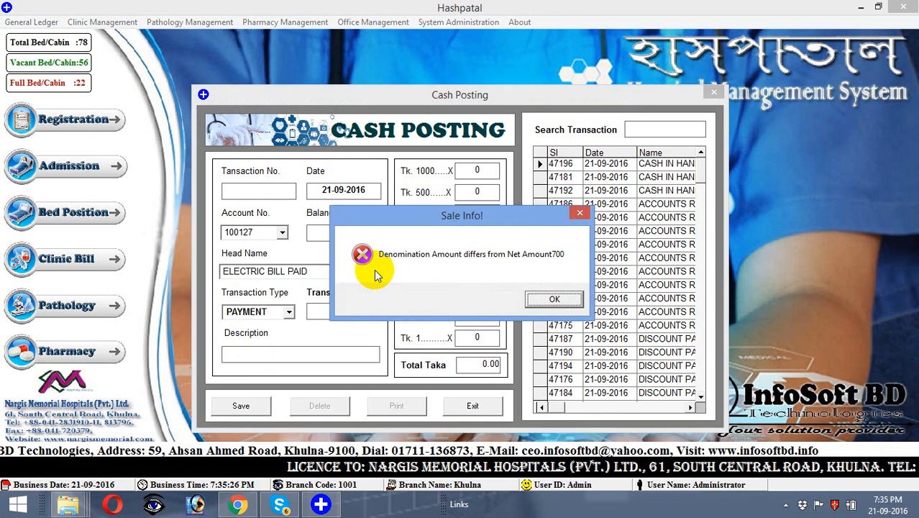
key("Return")
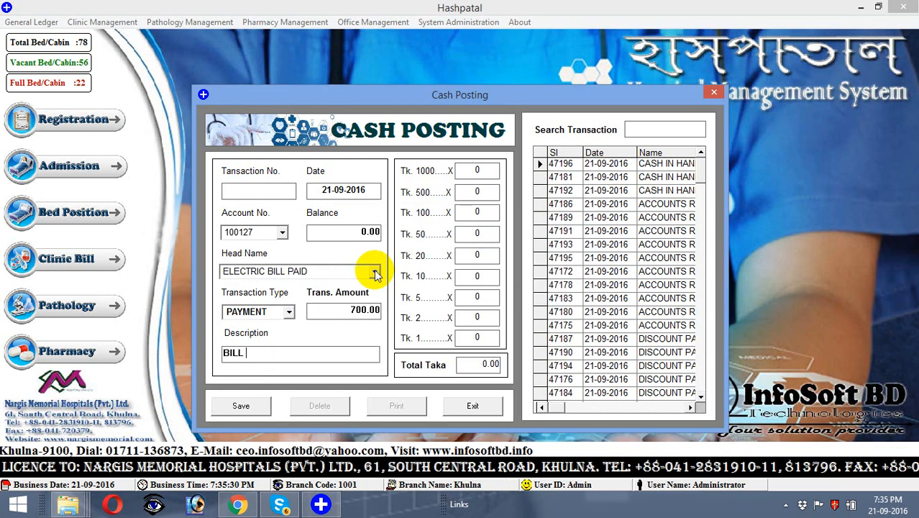
type("BILL FOR THE M/O SEP-16")
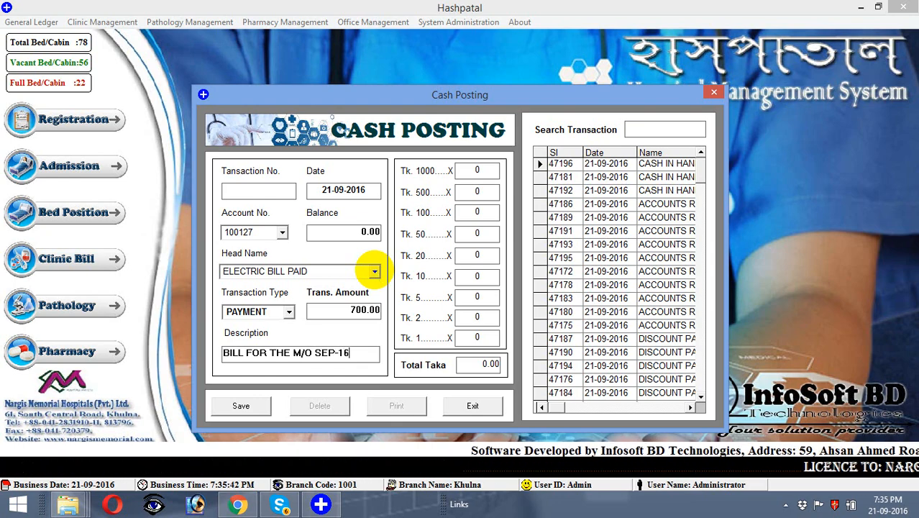
left_click(245, 402)
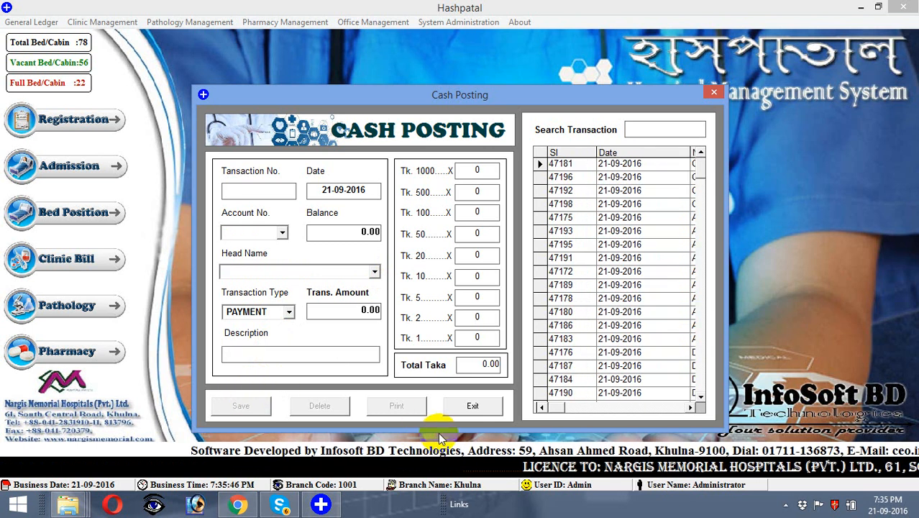
left_click(466, 410)
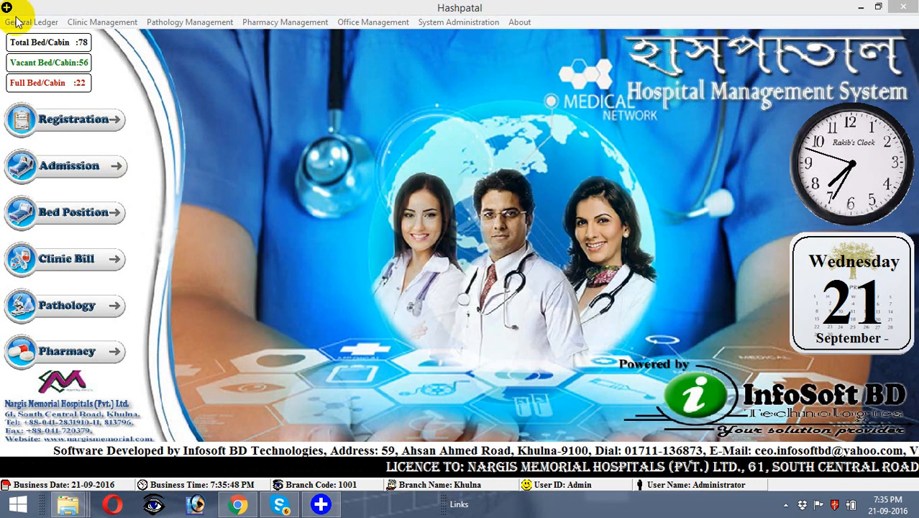
left_click(21, 23)
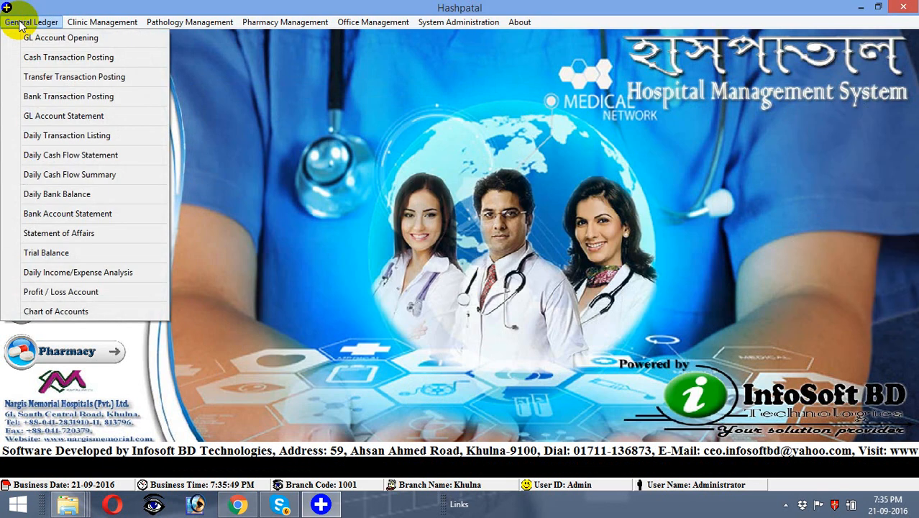
left_click(50, 157)
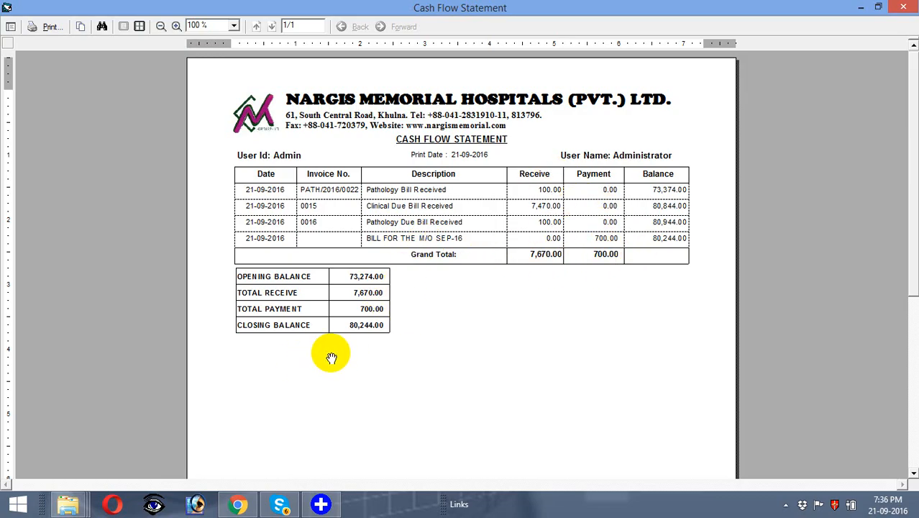
left_click(904, 8)
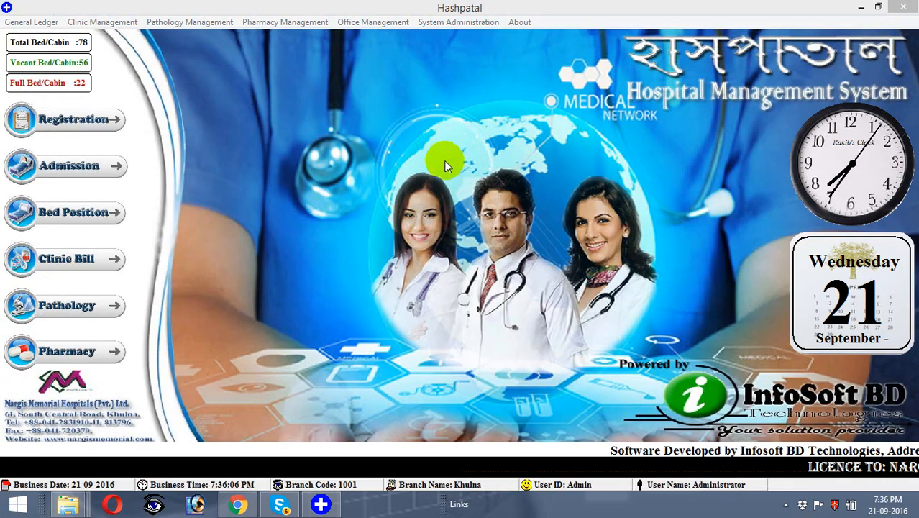